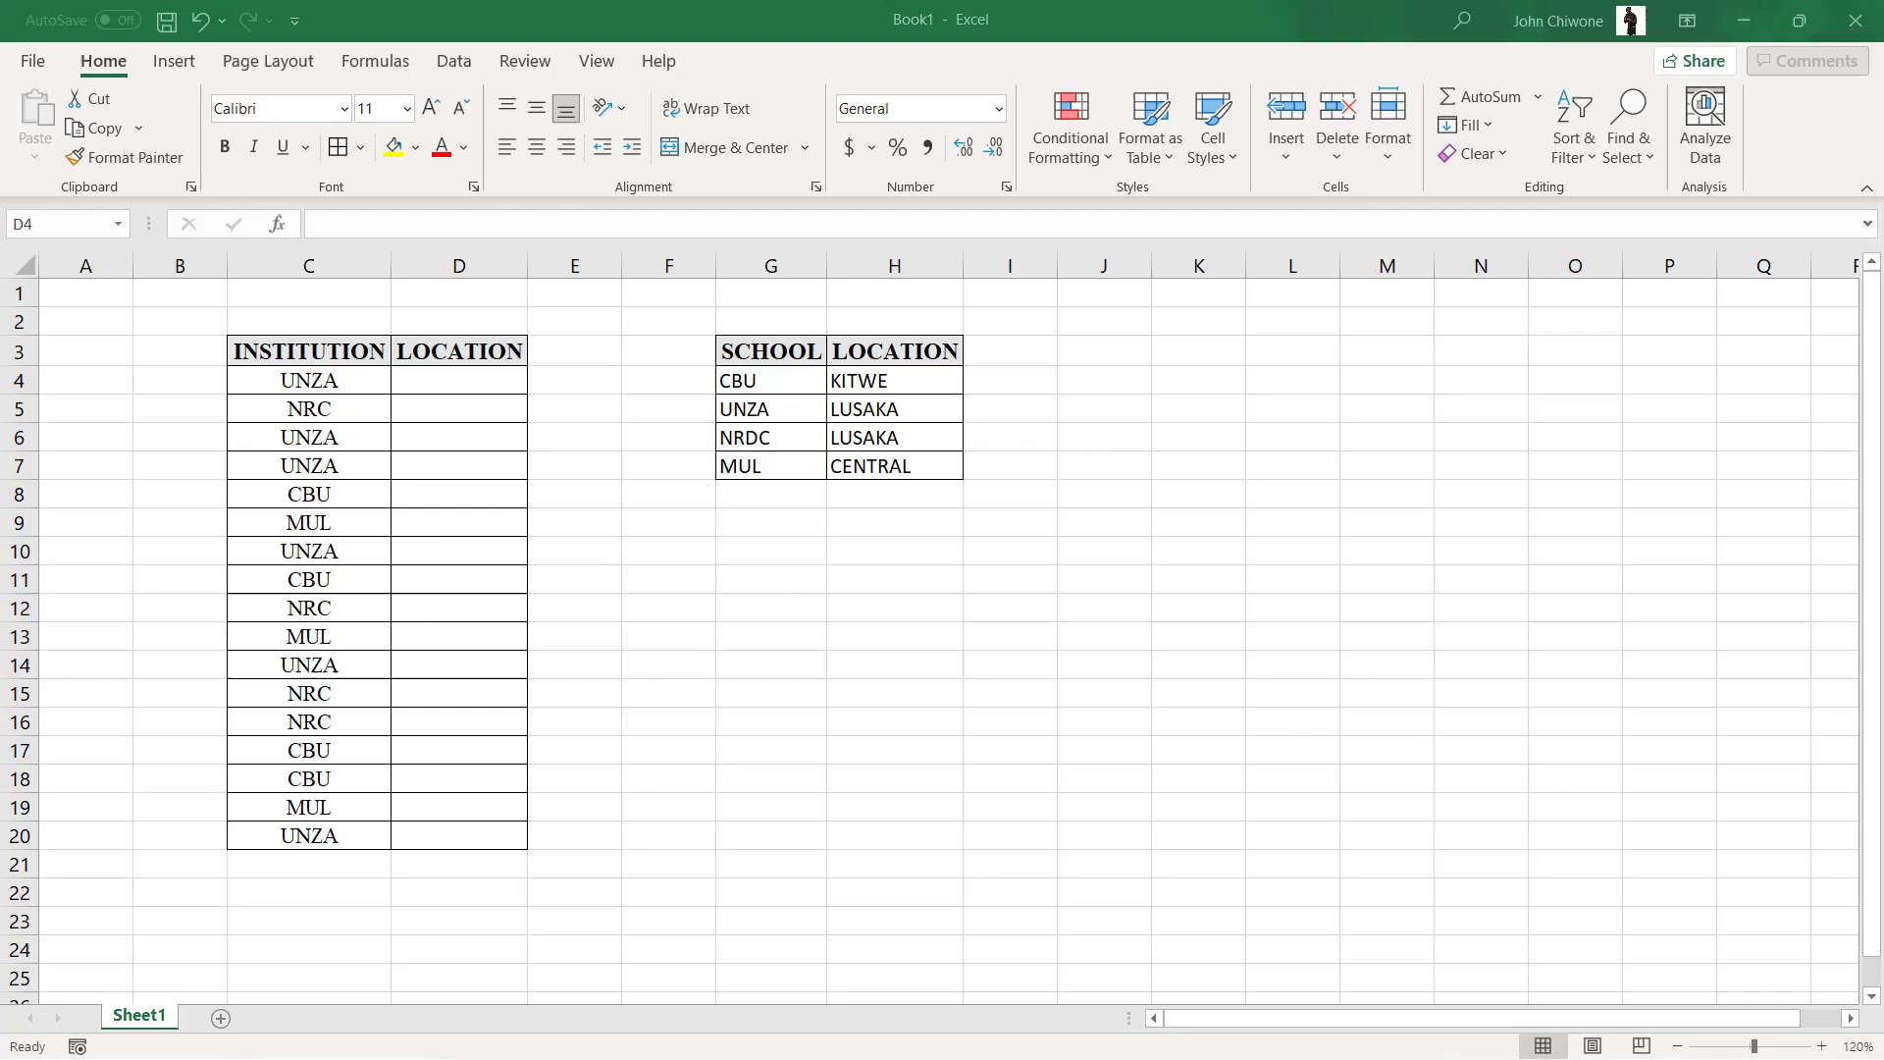
pyautogui.scroll(2, 788, 587)
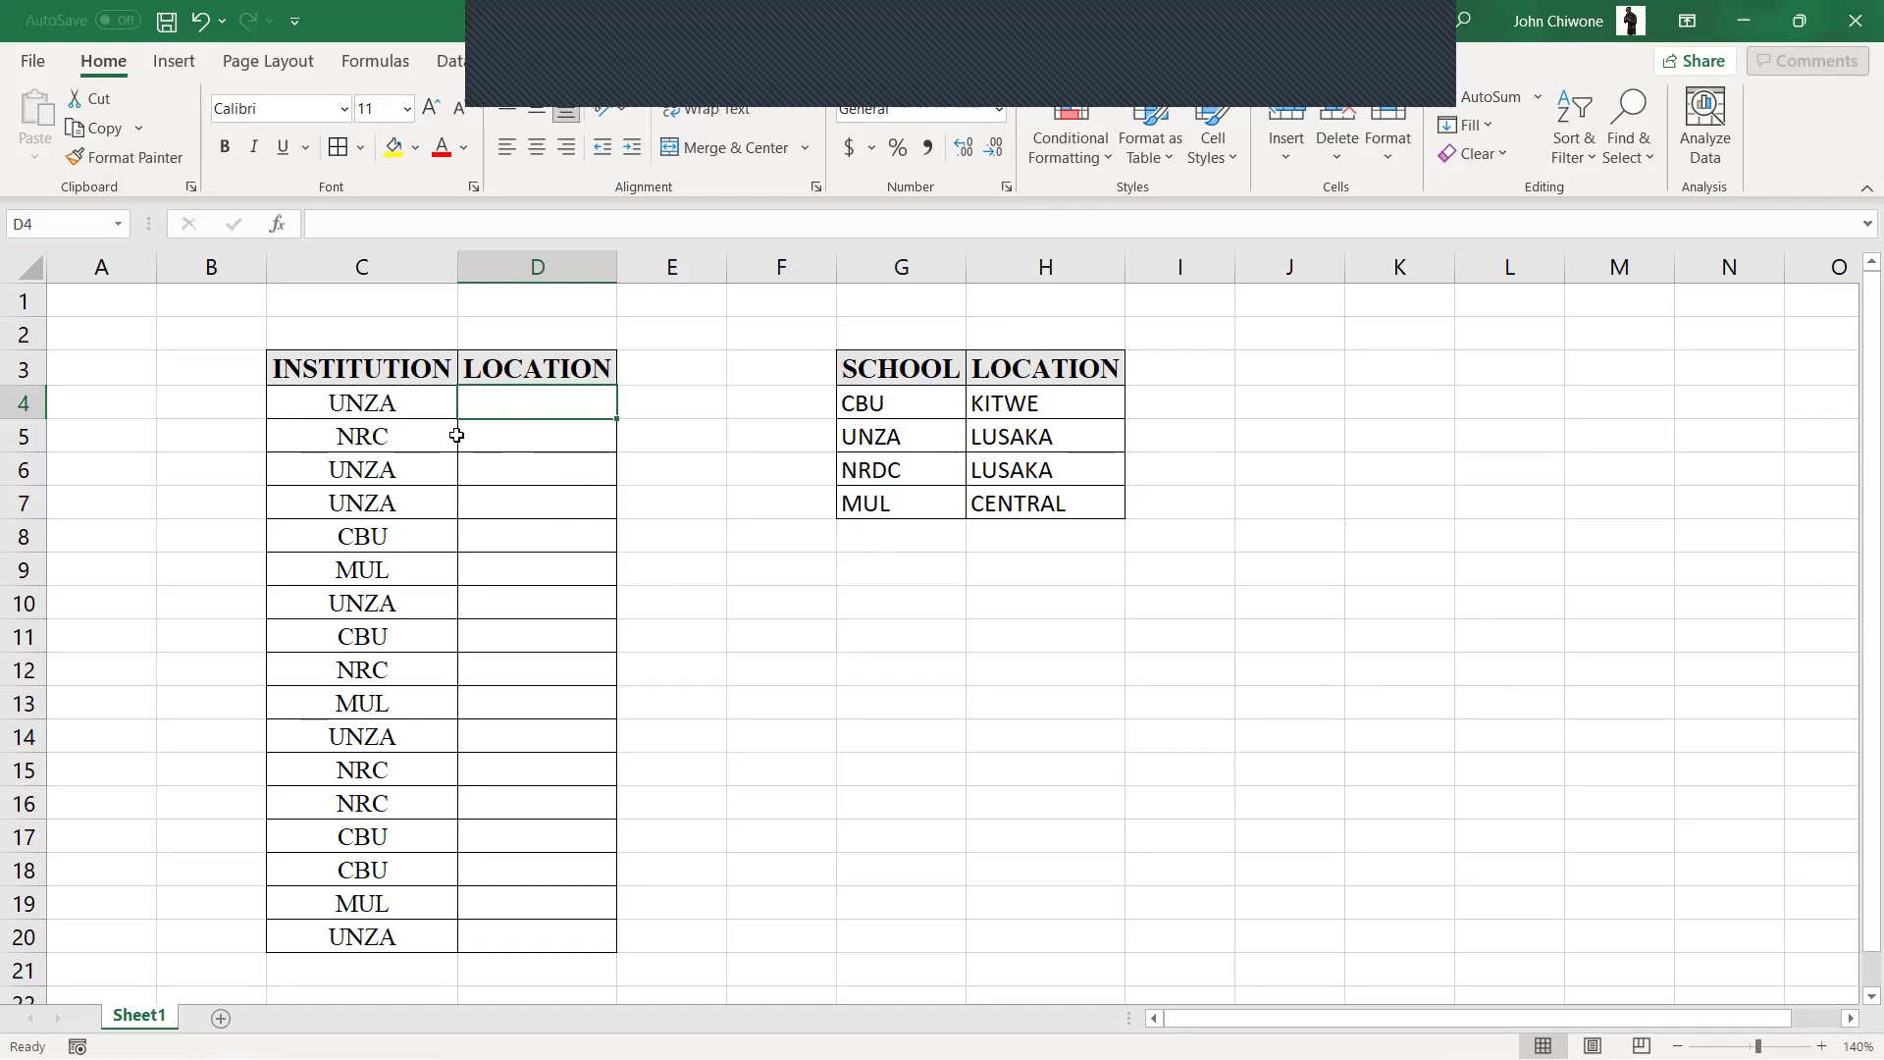
pyautogui.click(404, 402)
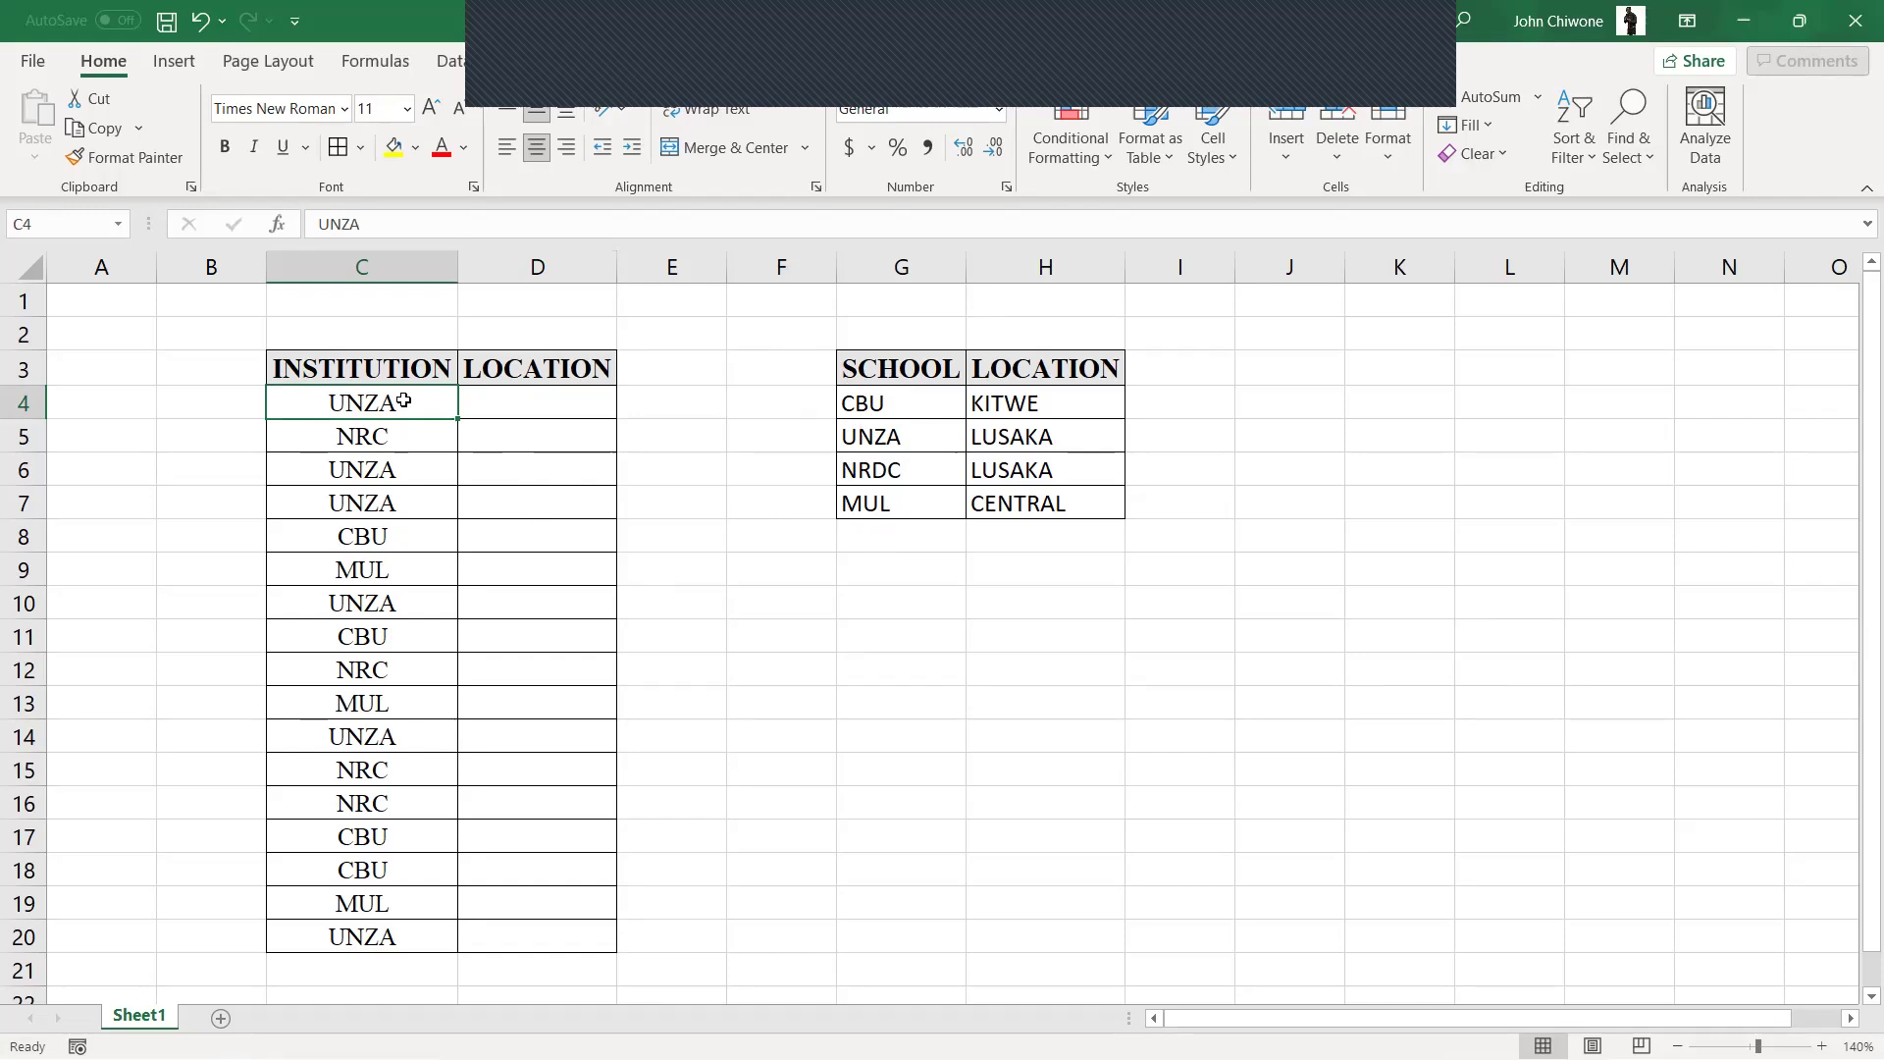
pyautogui.hotkey('ctrl', 'shift', 'Down')
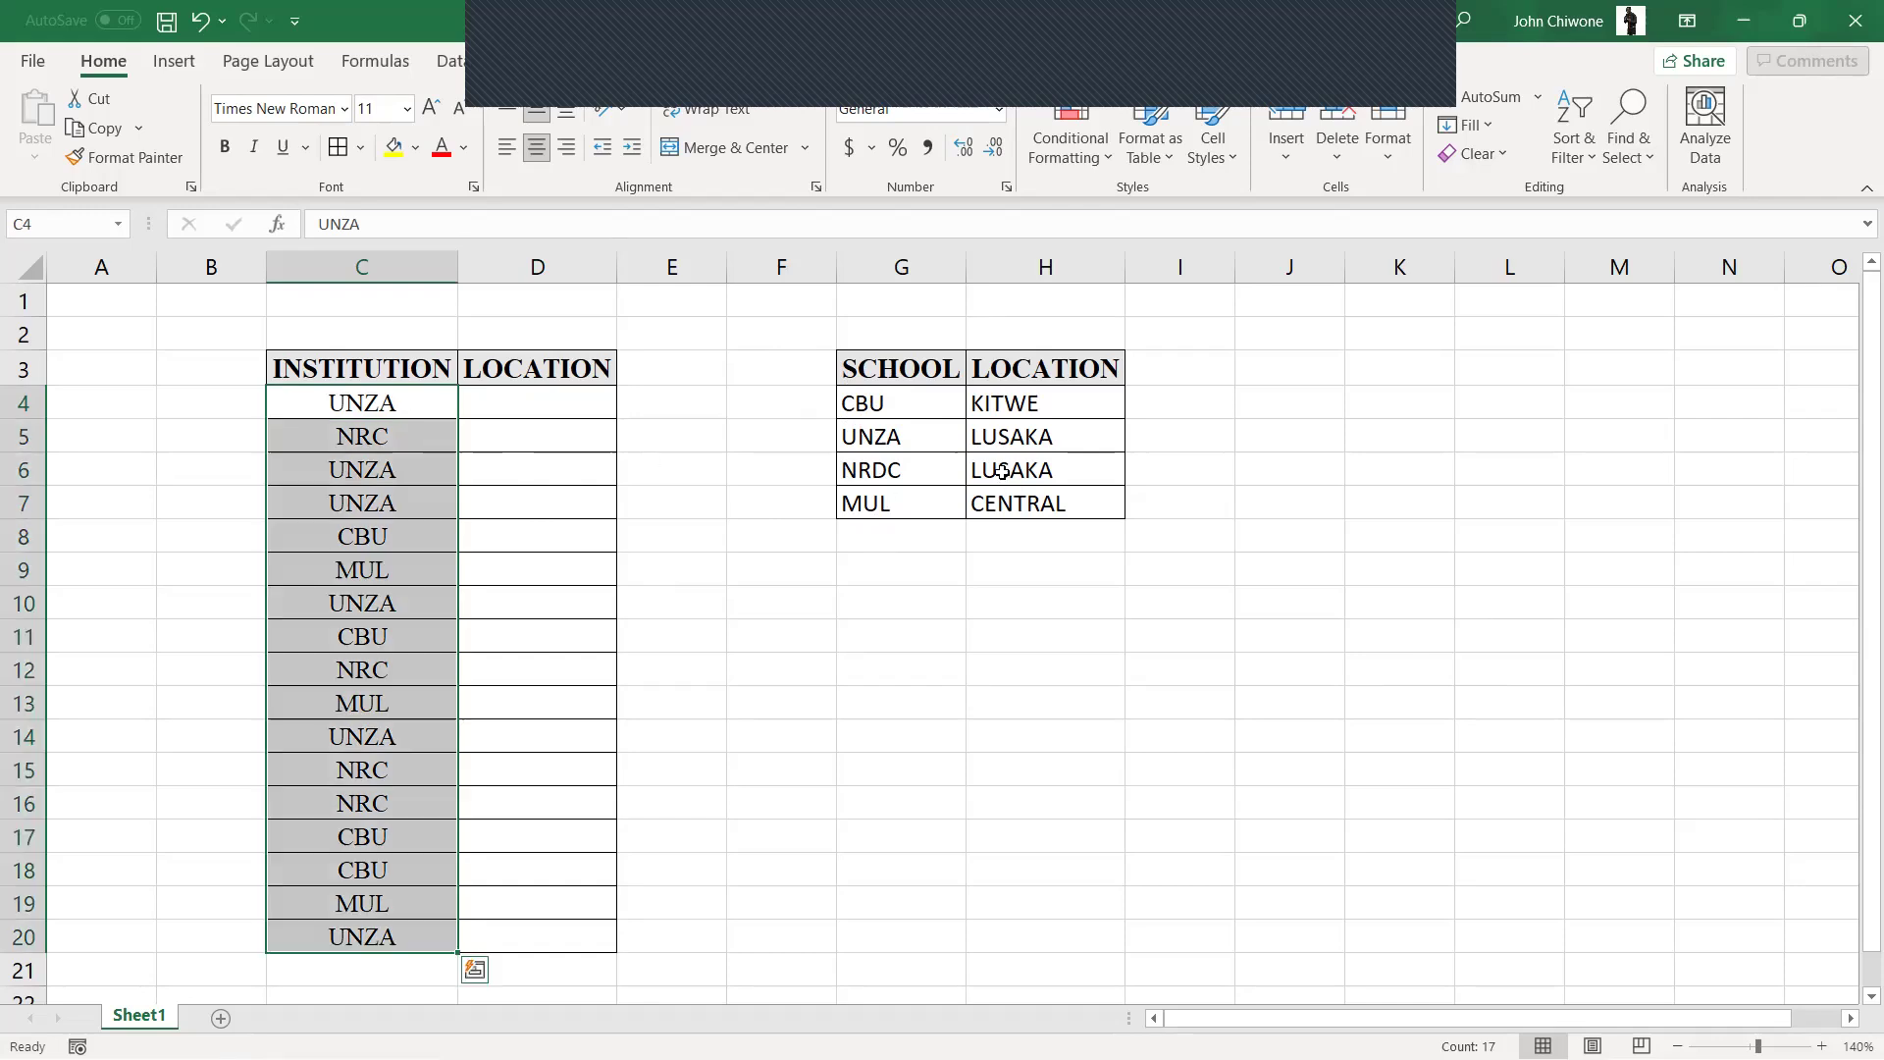
pyautogui.click(864, 395)
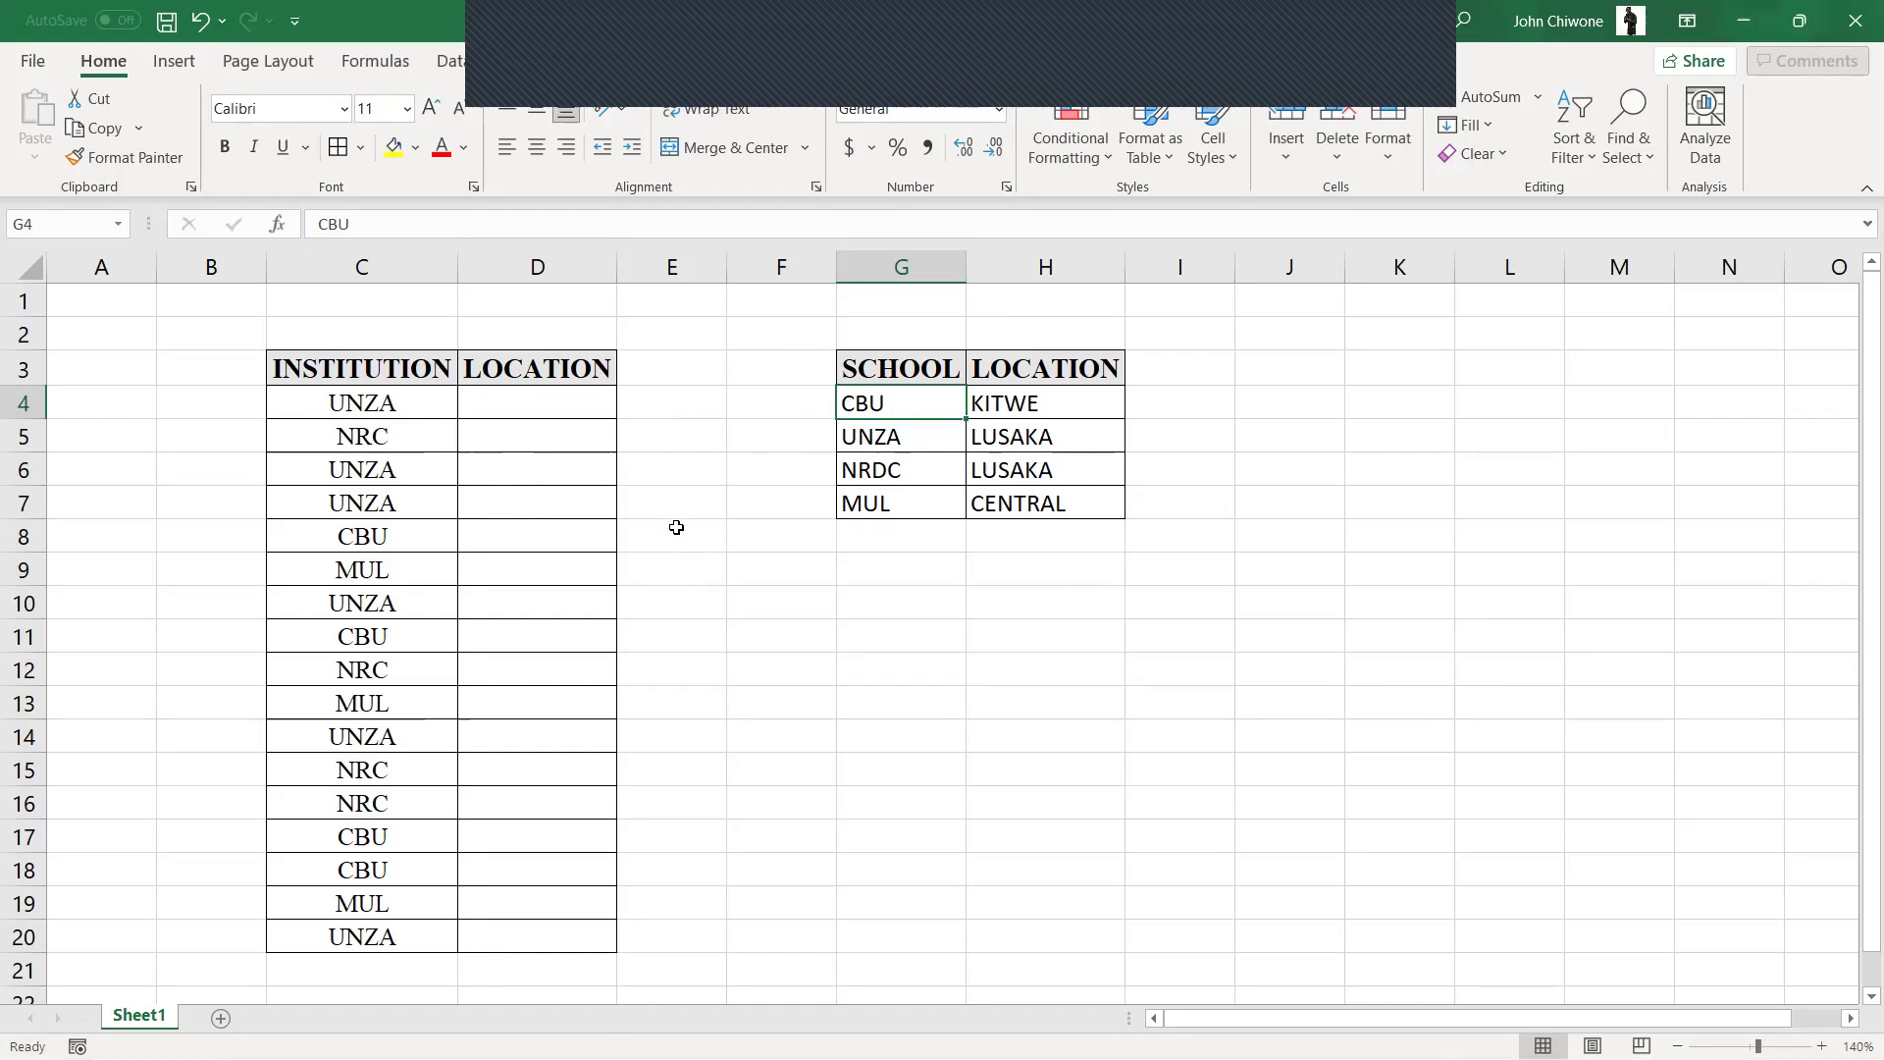
# Start a VLOOKUP formula in D4 with the institution in C4 as the lookup value.
pyautogui.click(481, 407)
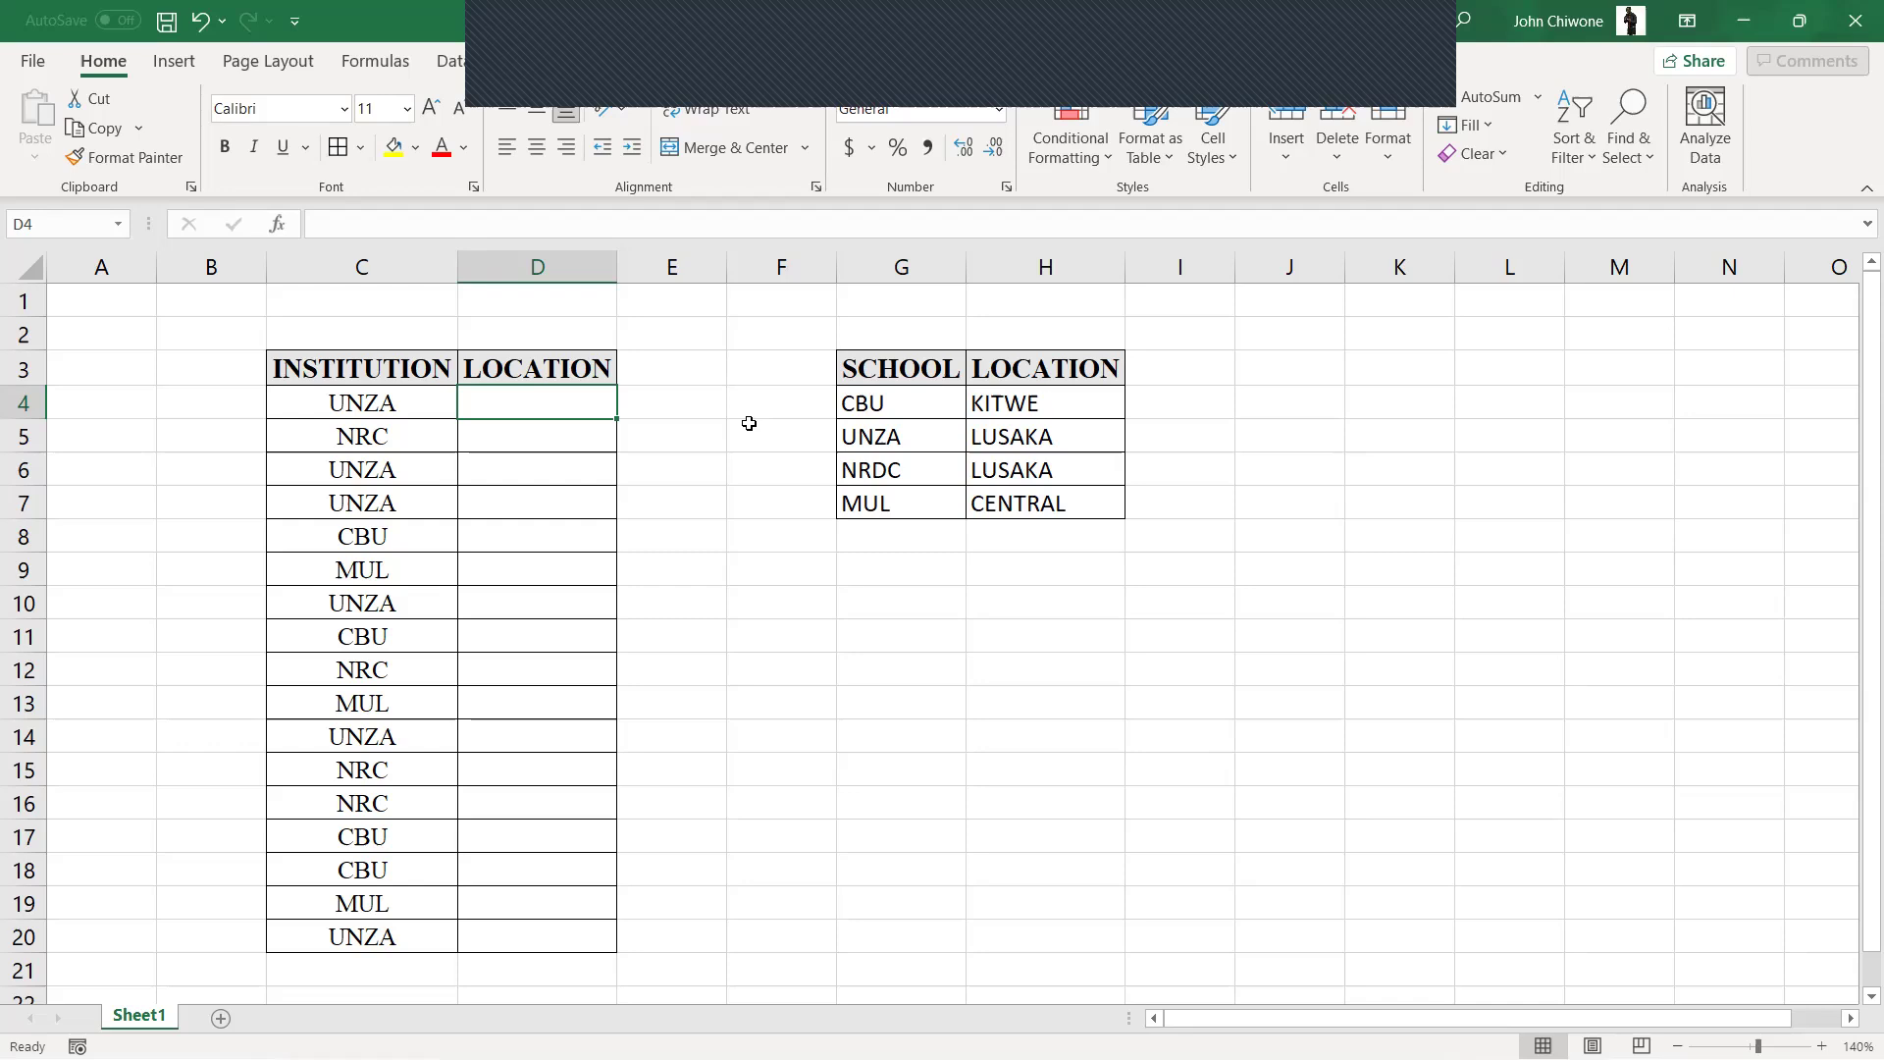
pyautogui.write('=')
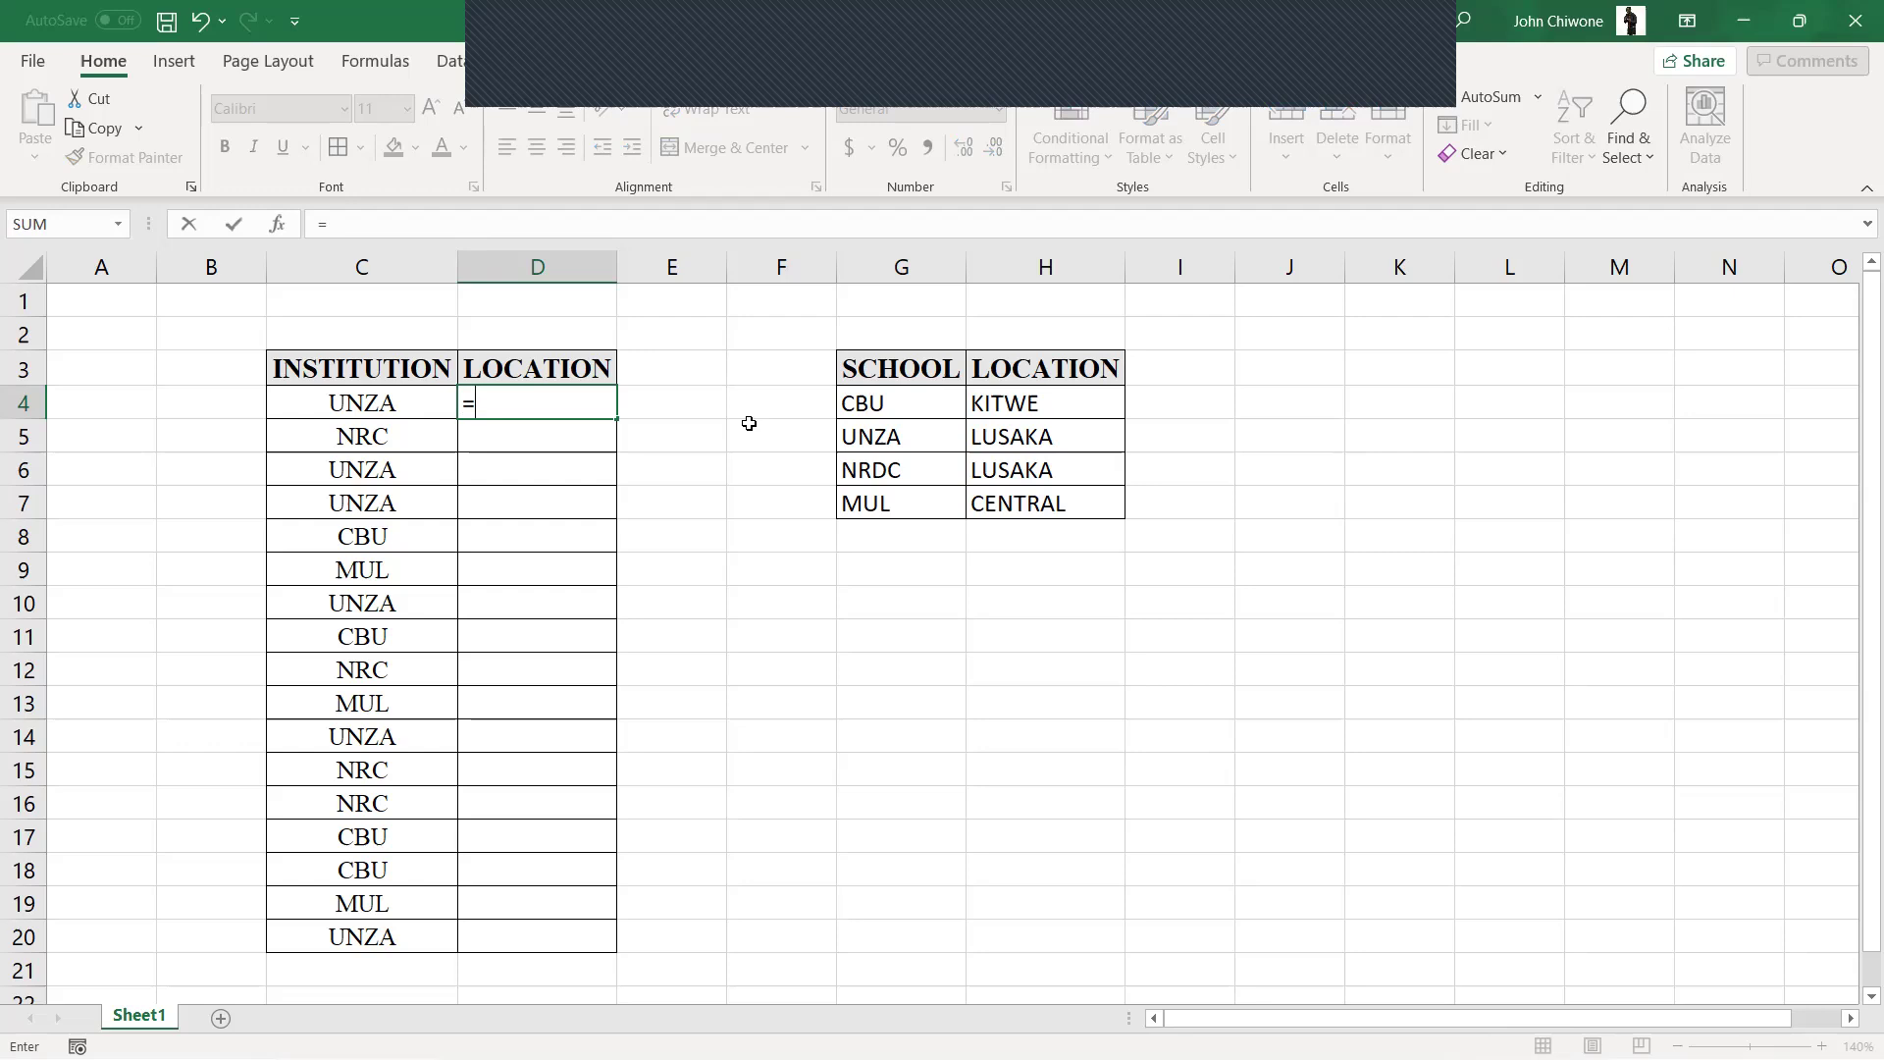
pyautogui.write('v')
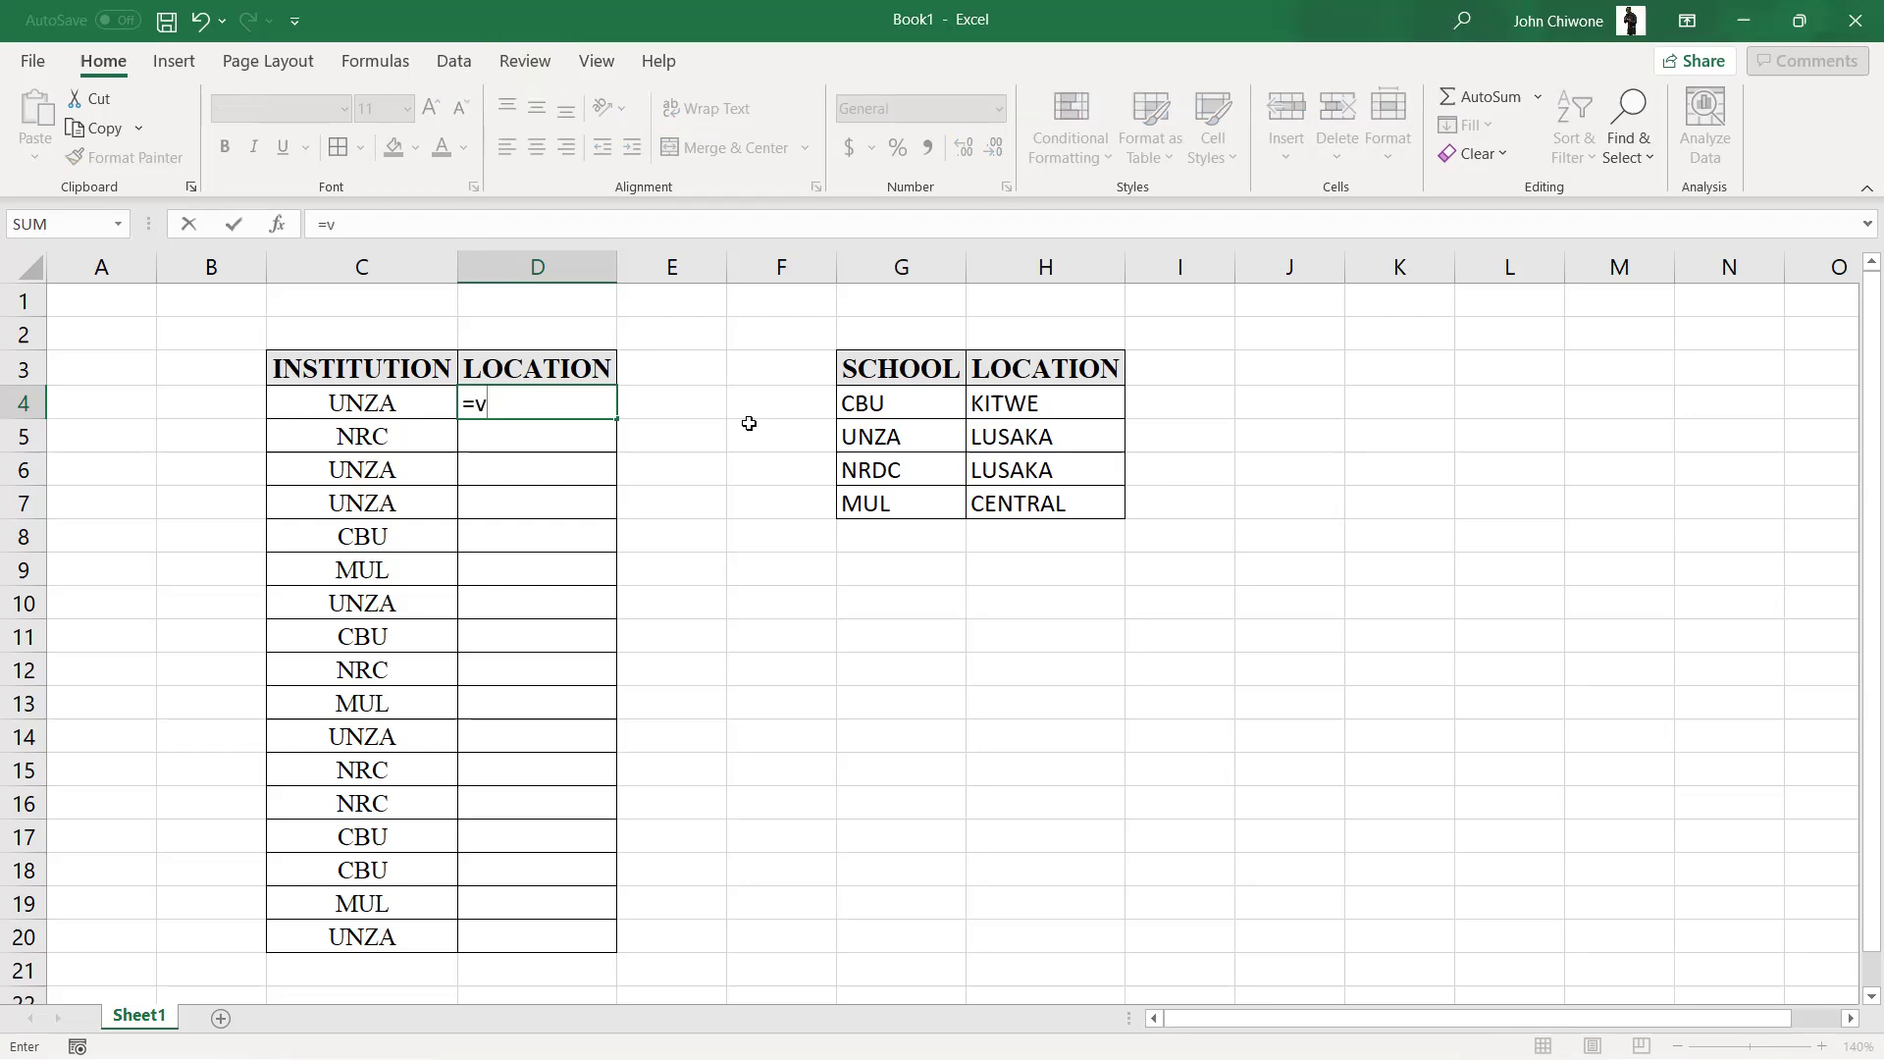
pyautogui.write('LO')
pyautogui.press('Tab')
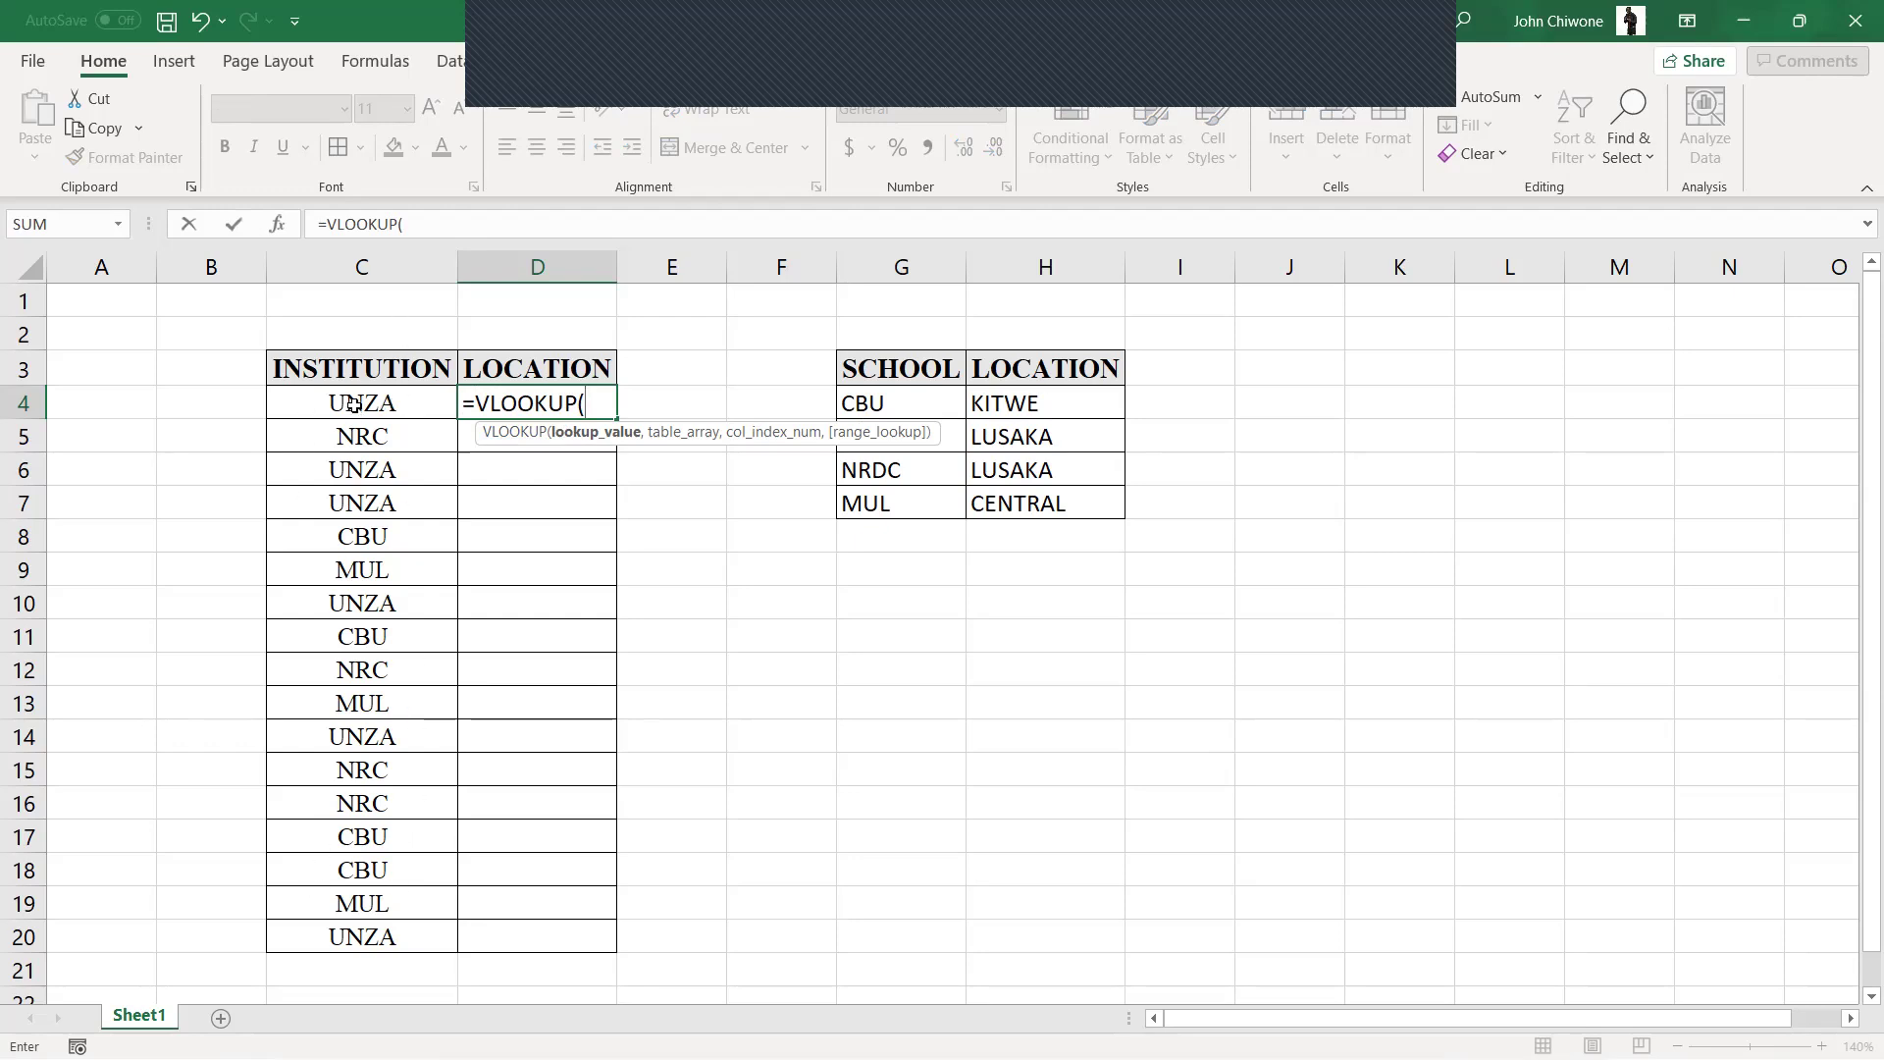
pyautogui.click(353, 403)
pyautogui.write(',')
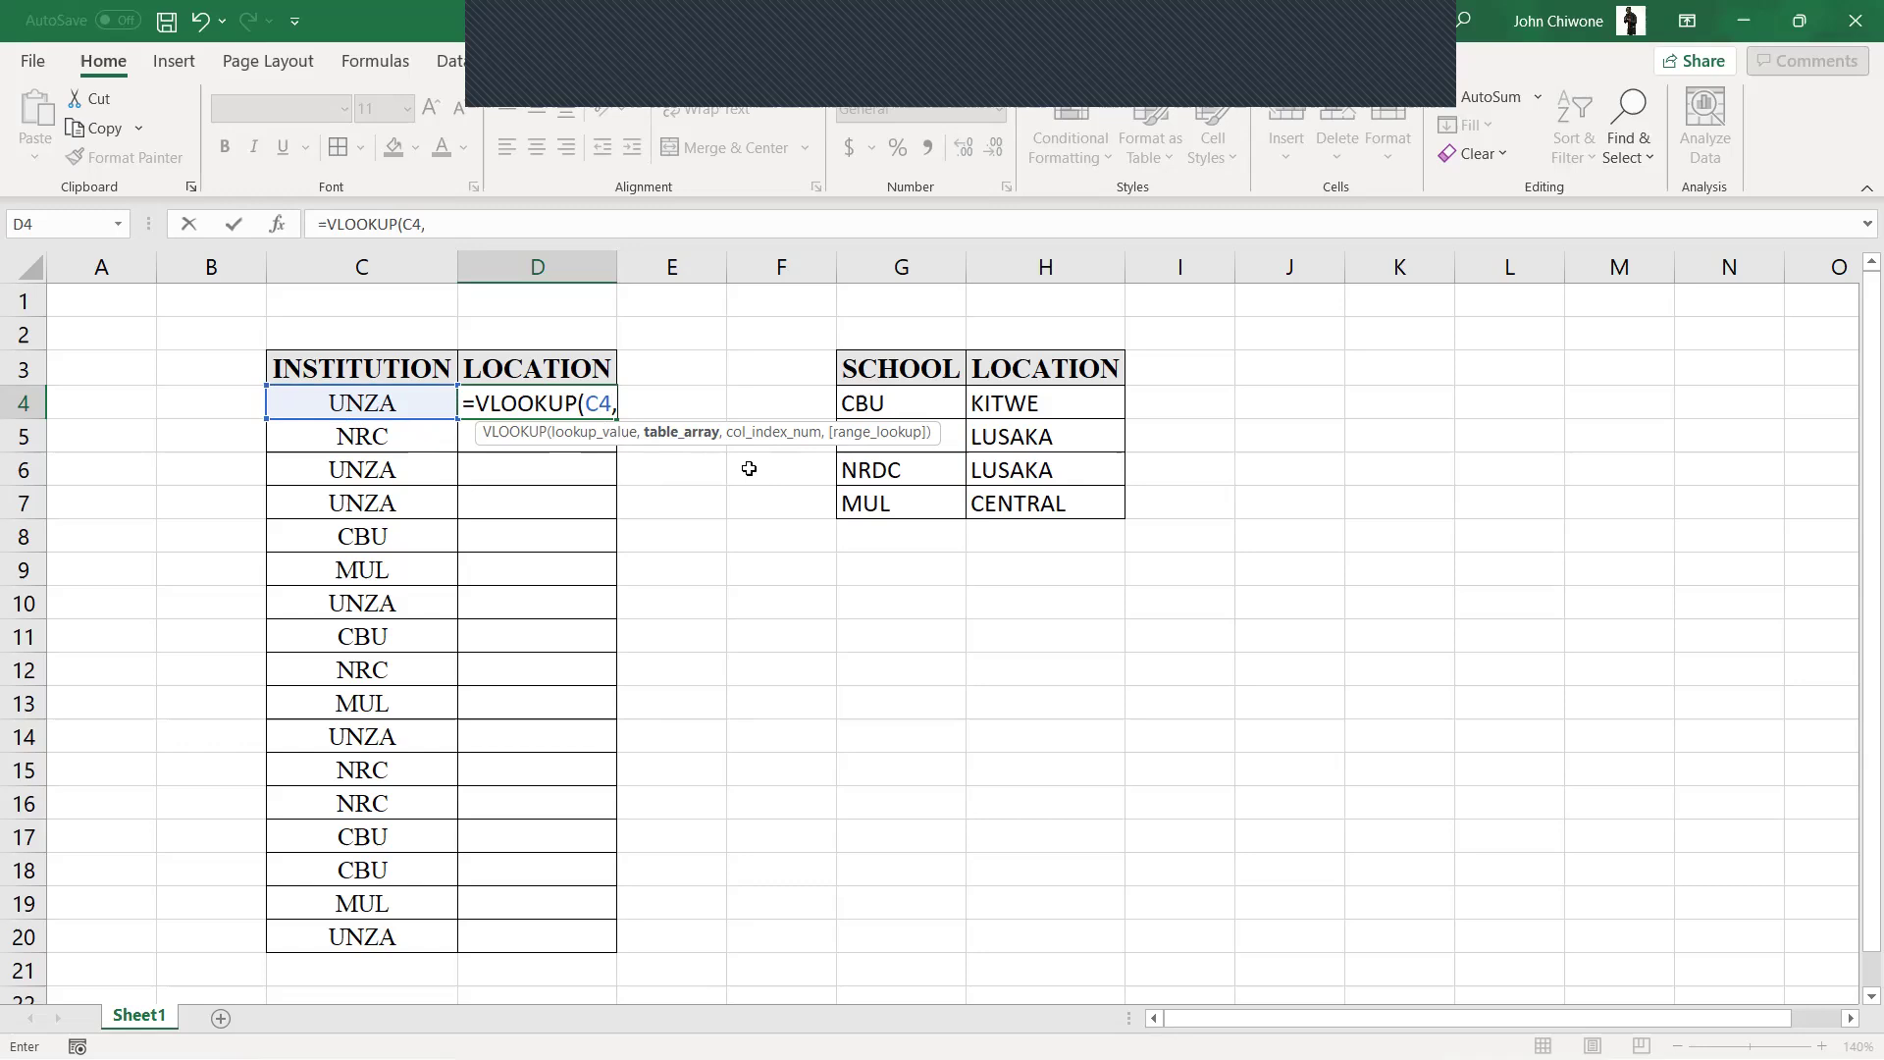
# Complete the D4 lookup with table array G4:H7, column index 2 and 0 for an exact match.
pyautogui.click(911, 403)
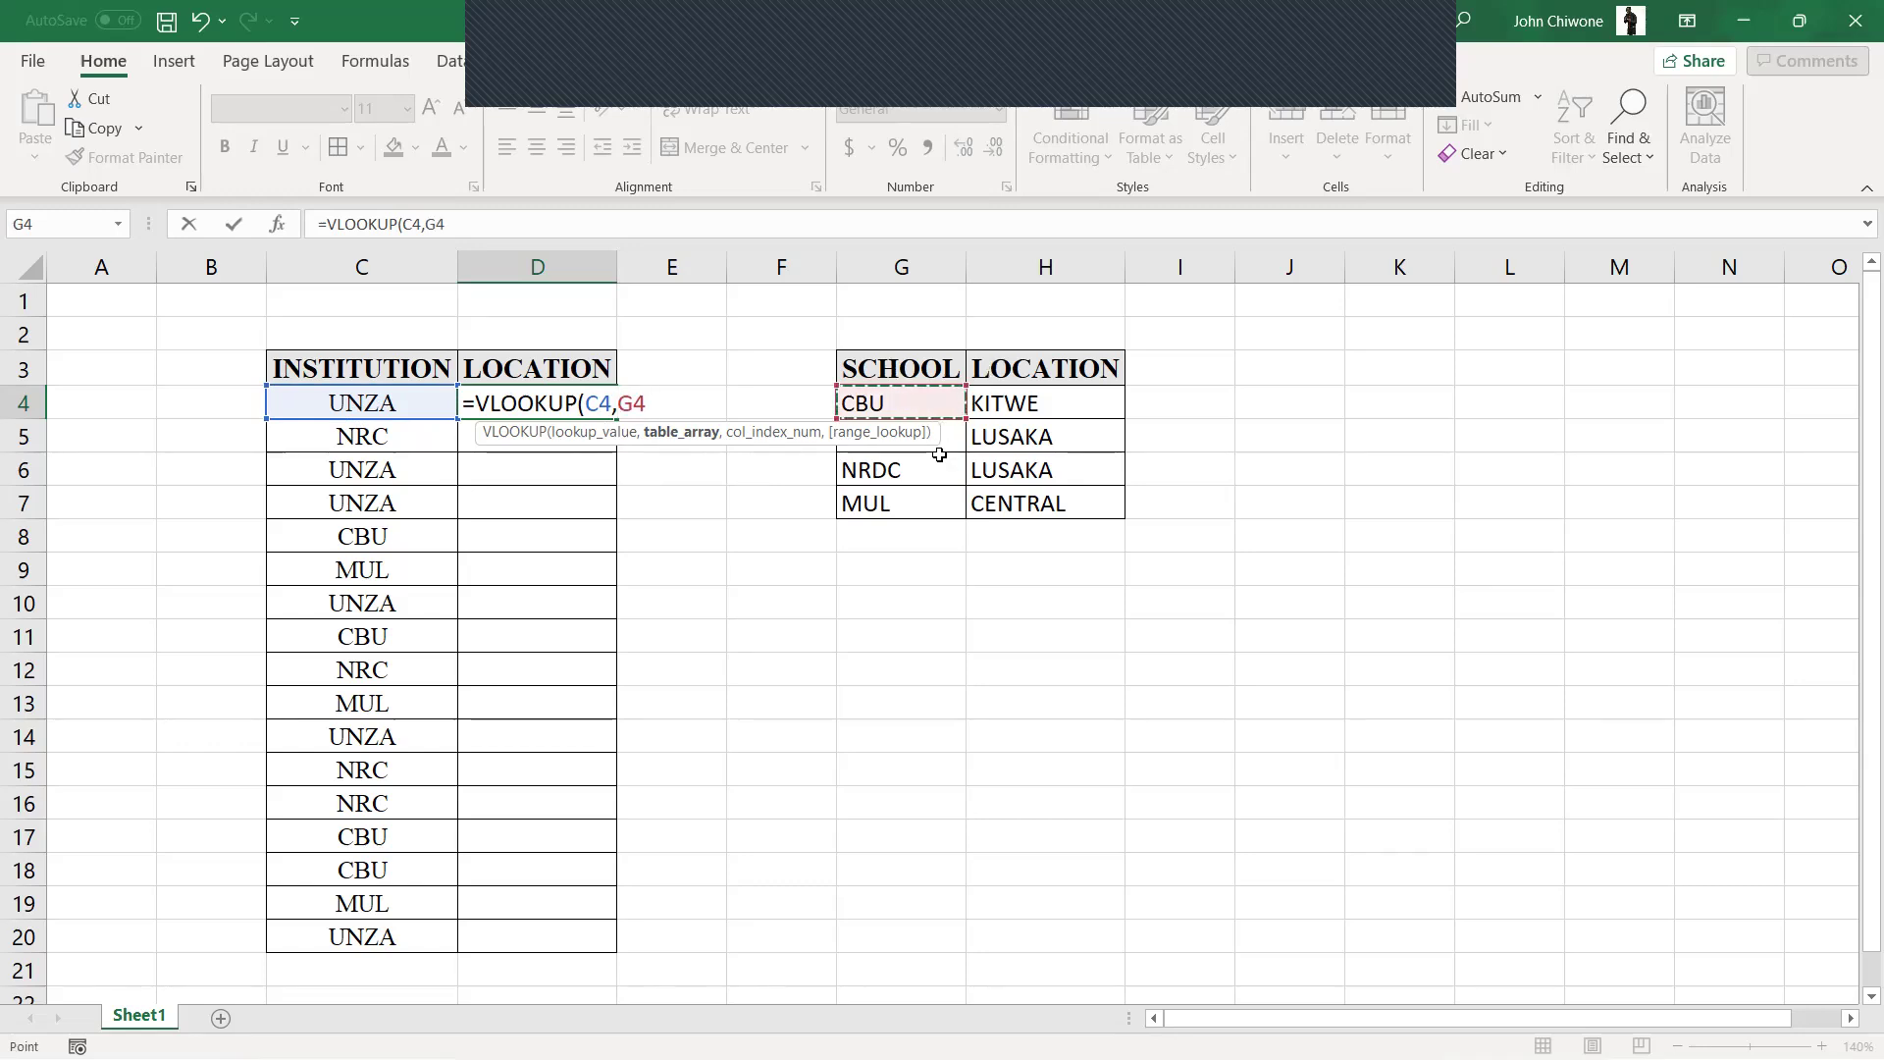
pyautogui.hotkey('ctrl', 'shift', 'Right')
pyautogui.hotkey('ctrl', 'shift', 'Down')
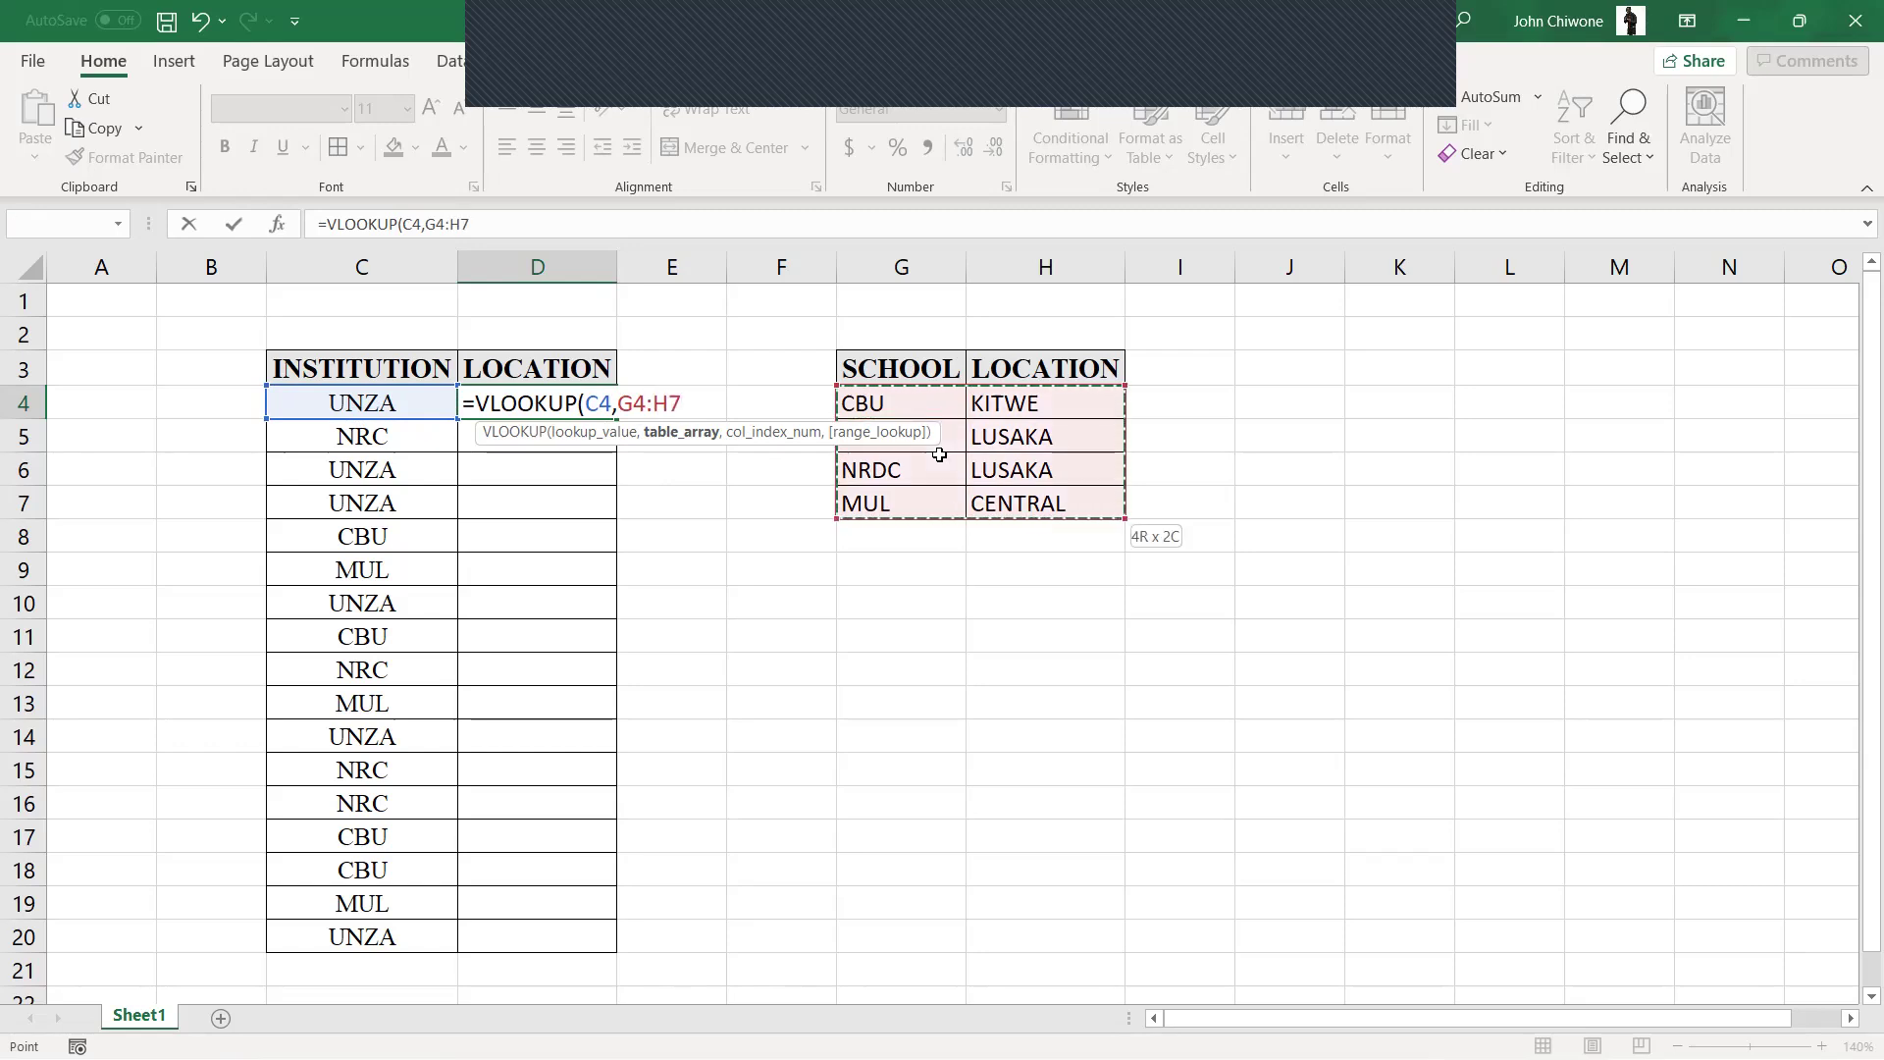
pyautogui.write(',')
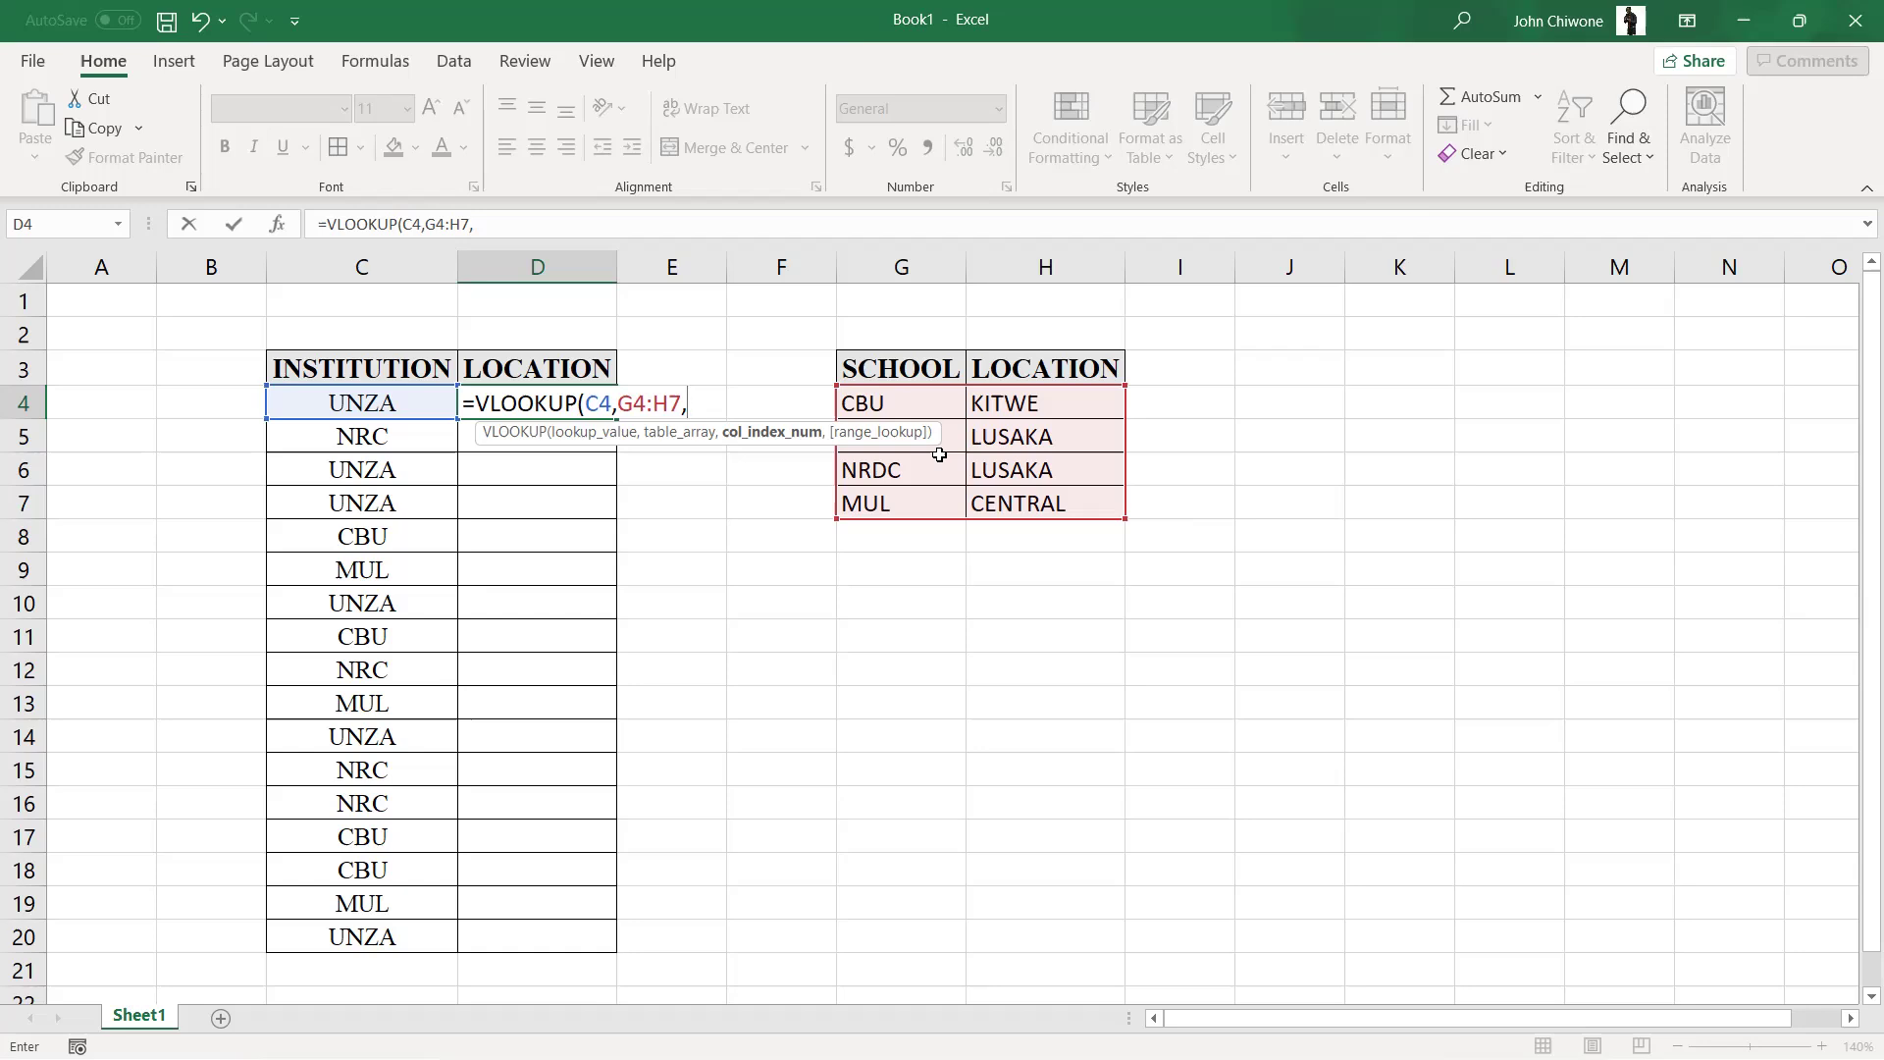
pyautogui.write('2,')
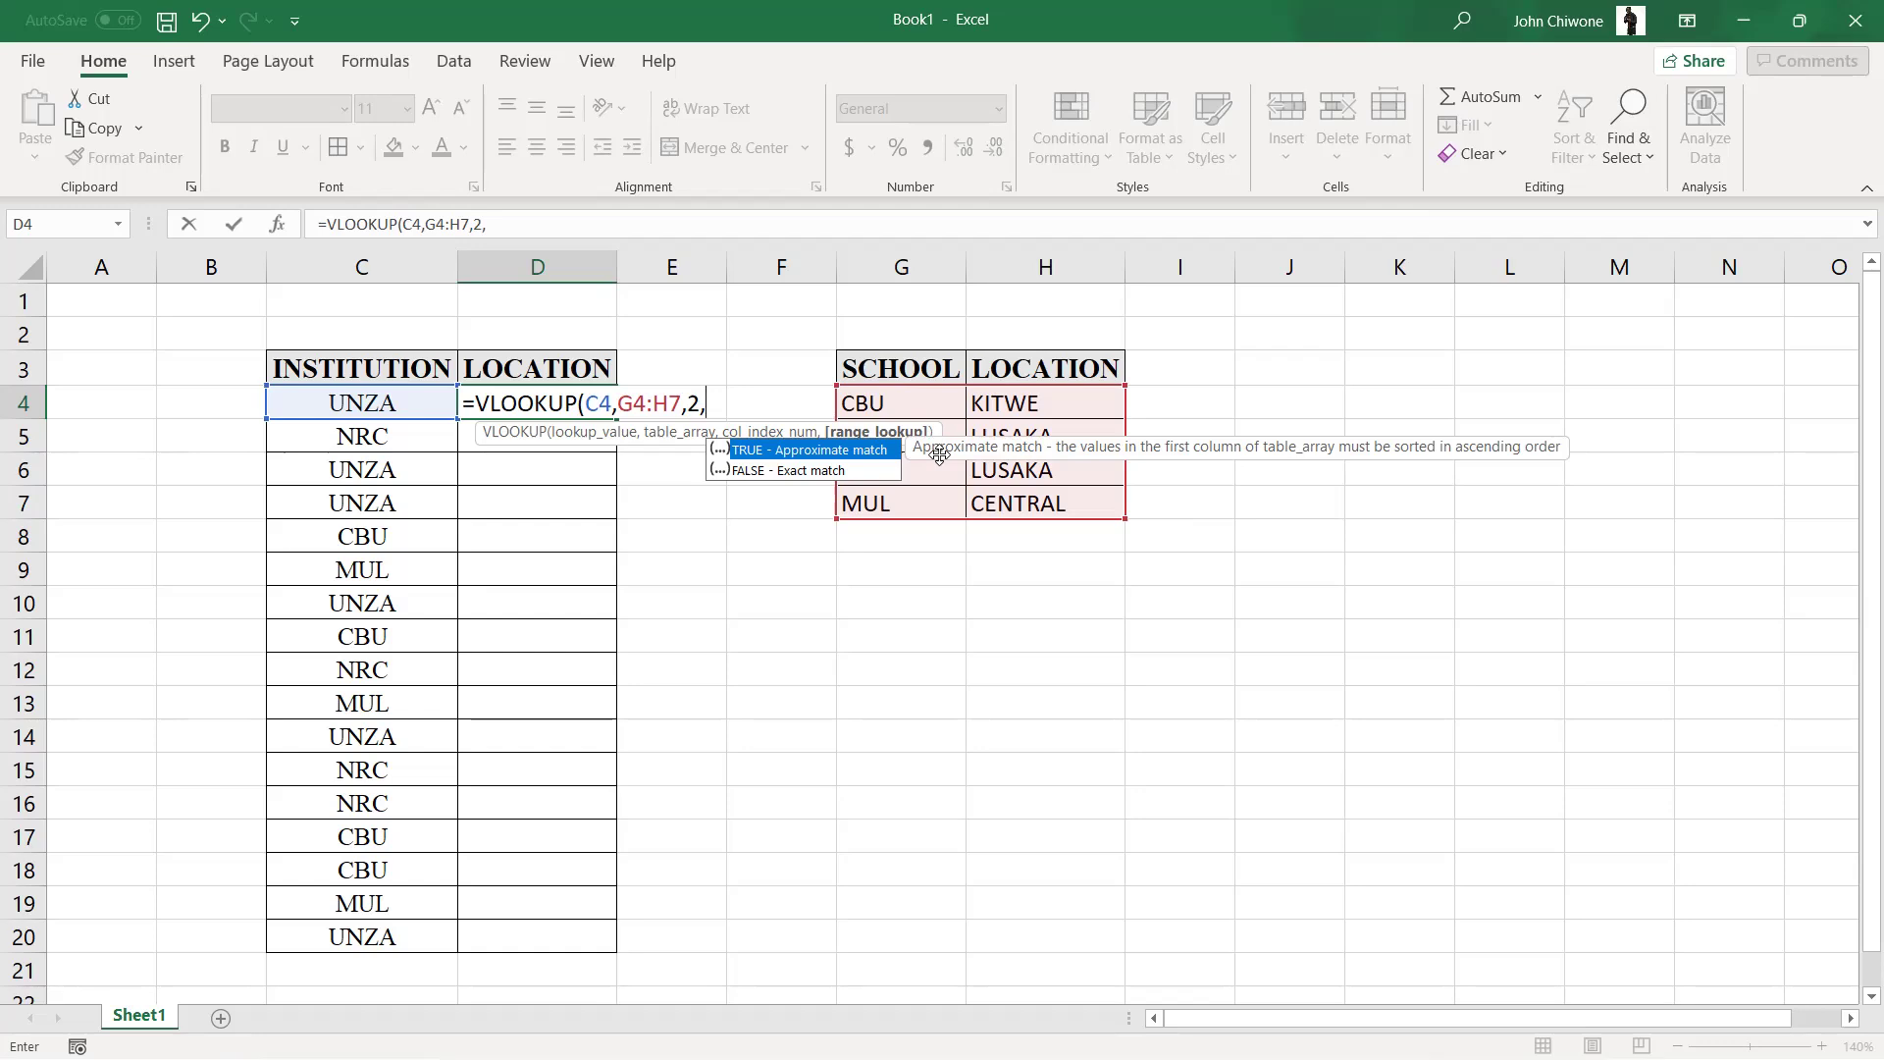
pyautogui.write('0')
pyautogui.write(')')
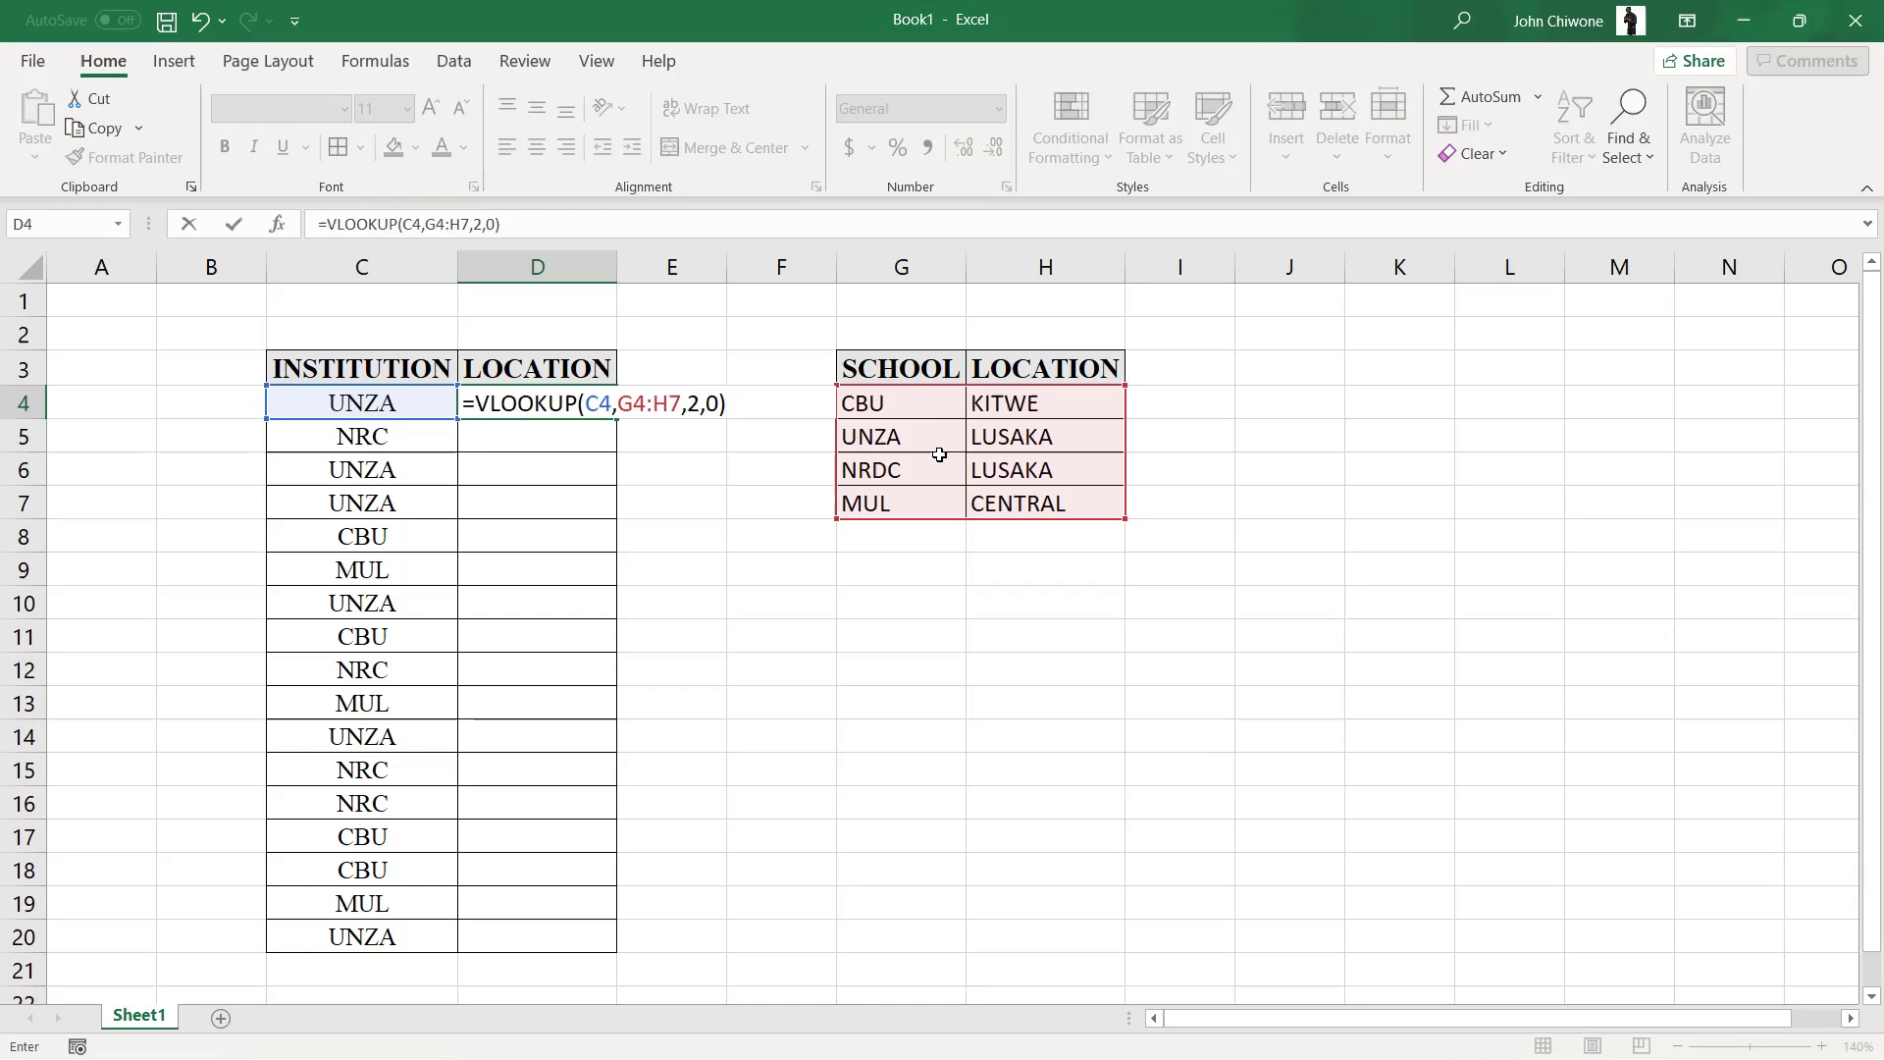
pyautogui.press('Return')
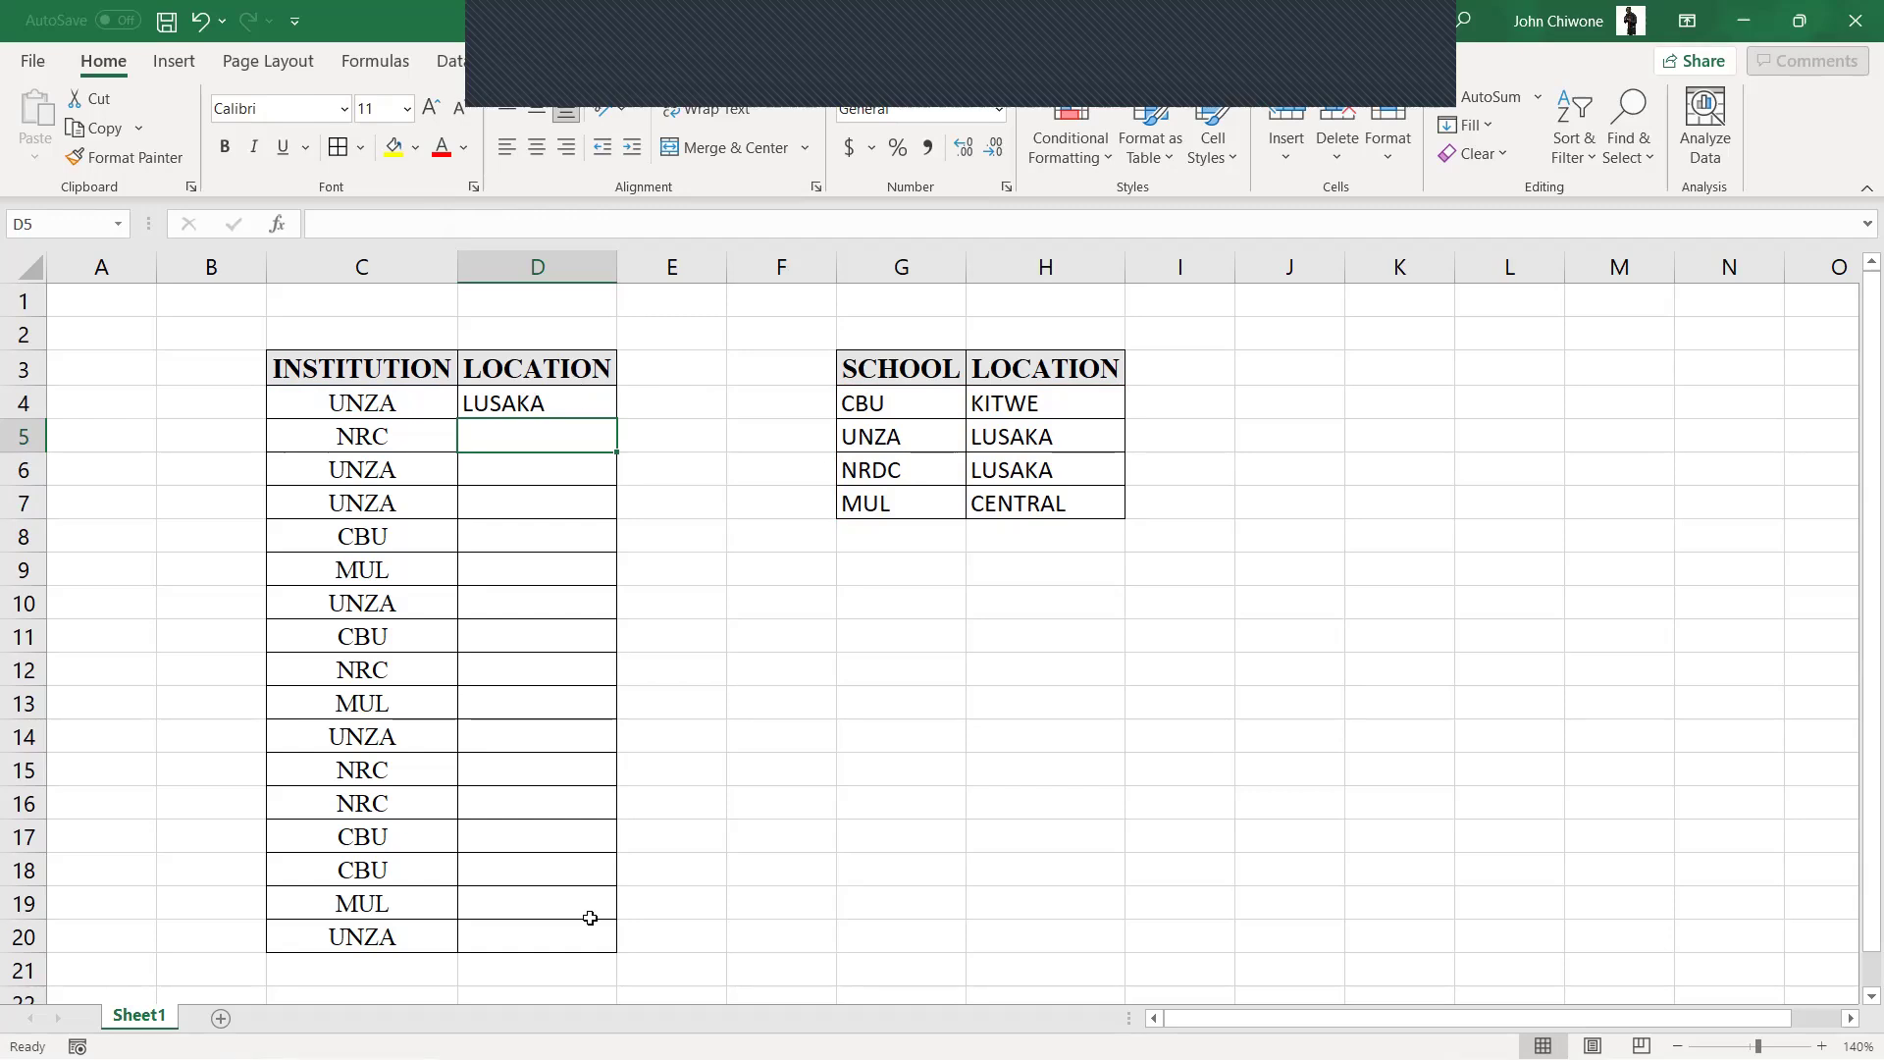
# Fill the D4 formula down the LOCATION column to D20 and check the references in the copied formulas.
pyautogui.click(614, 416)
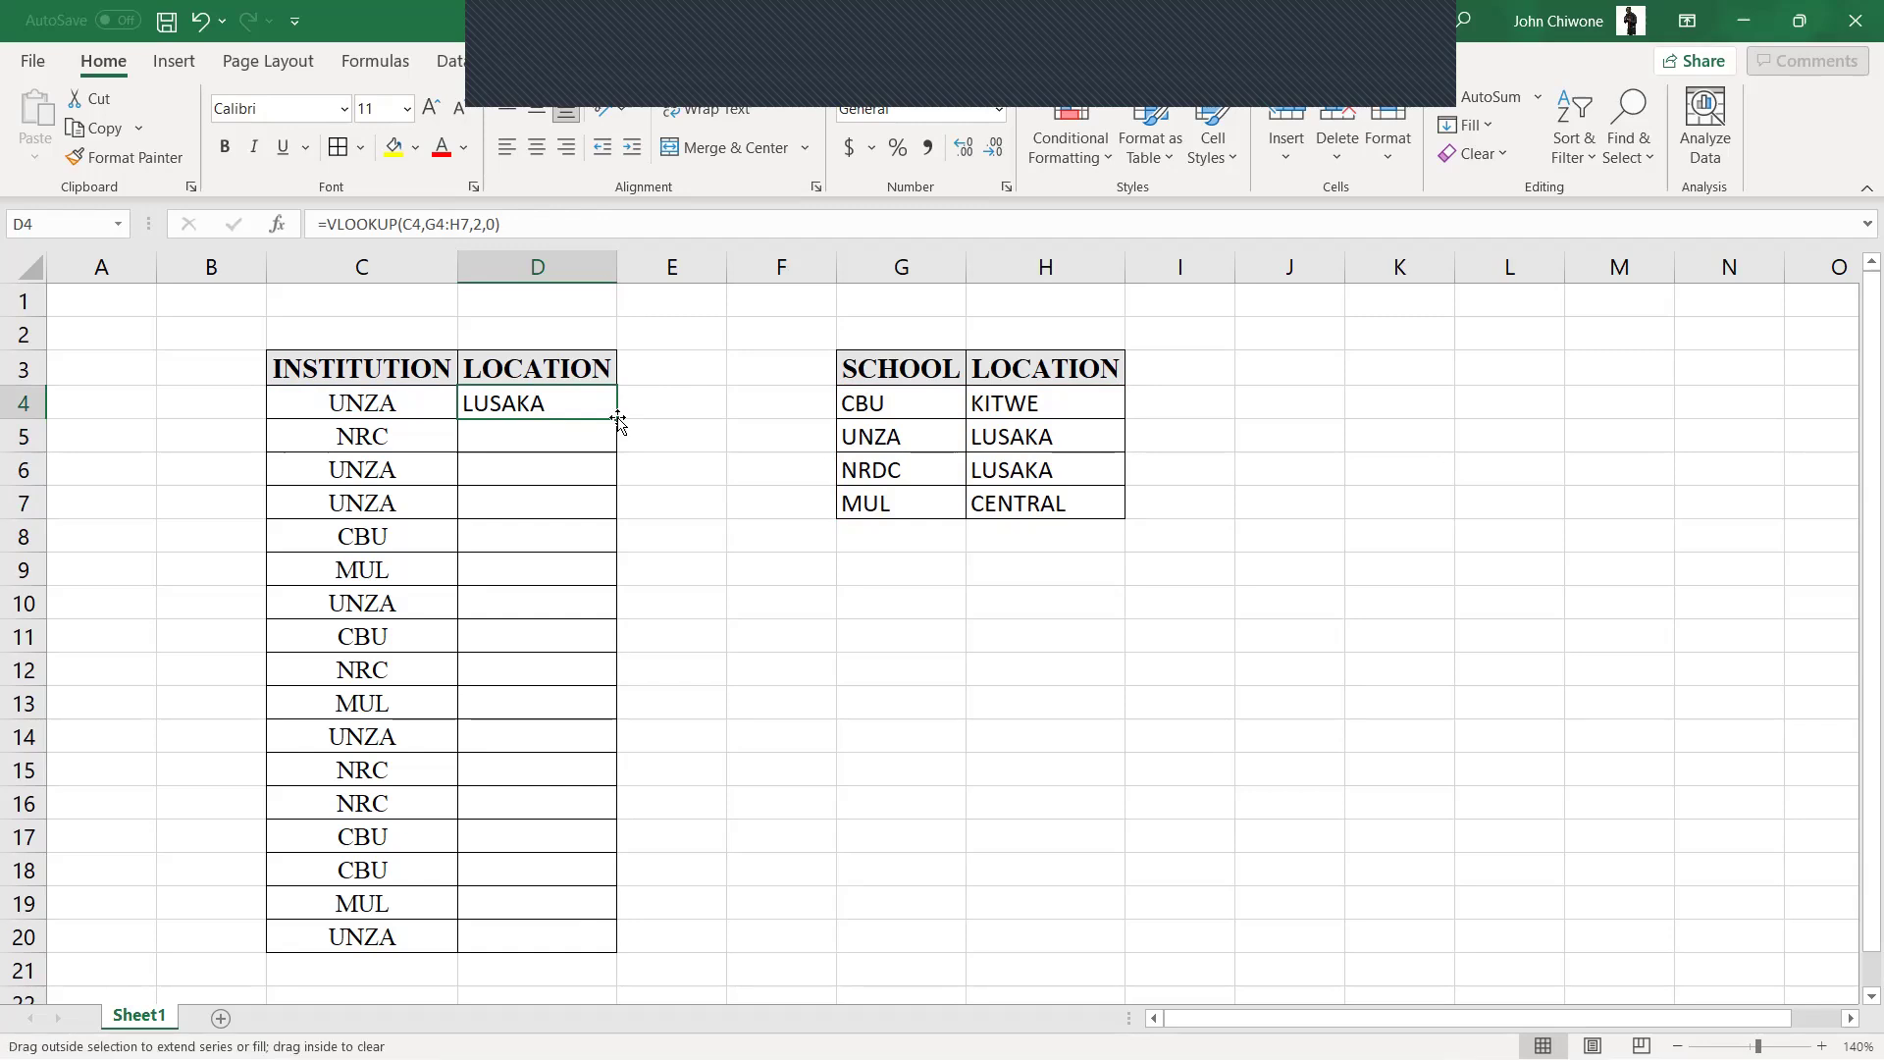
pyautogui.doubleClick(617, 419)
pyautogui.click(589, 579)
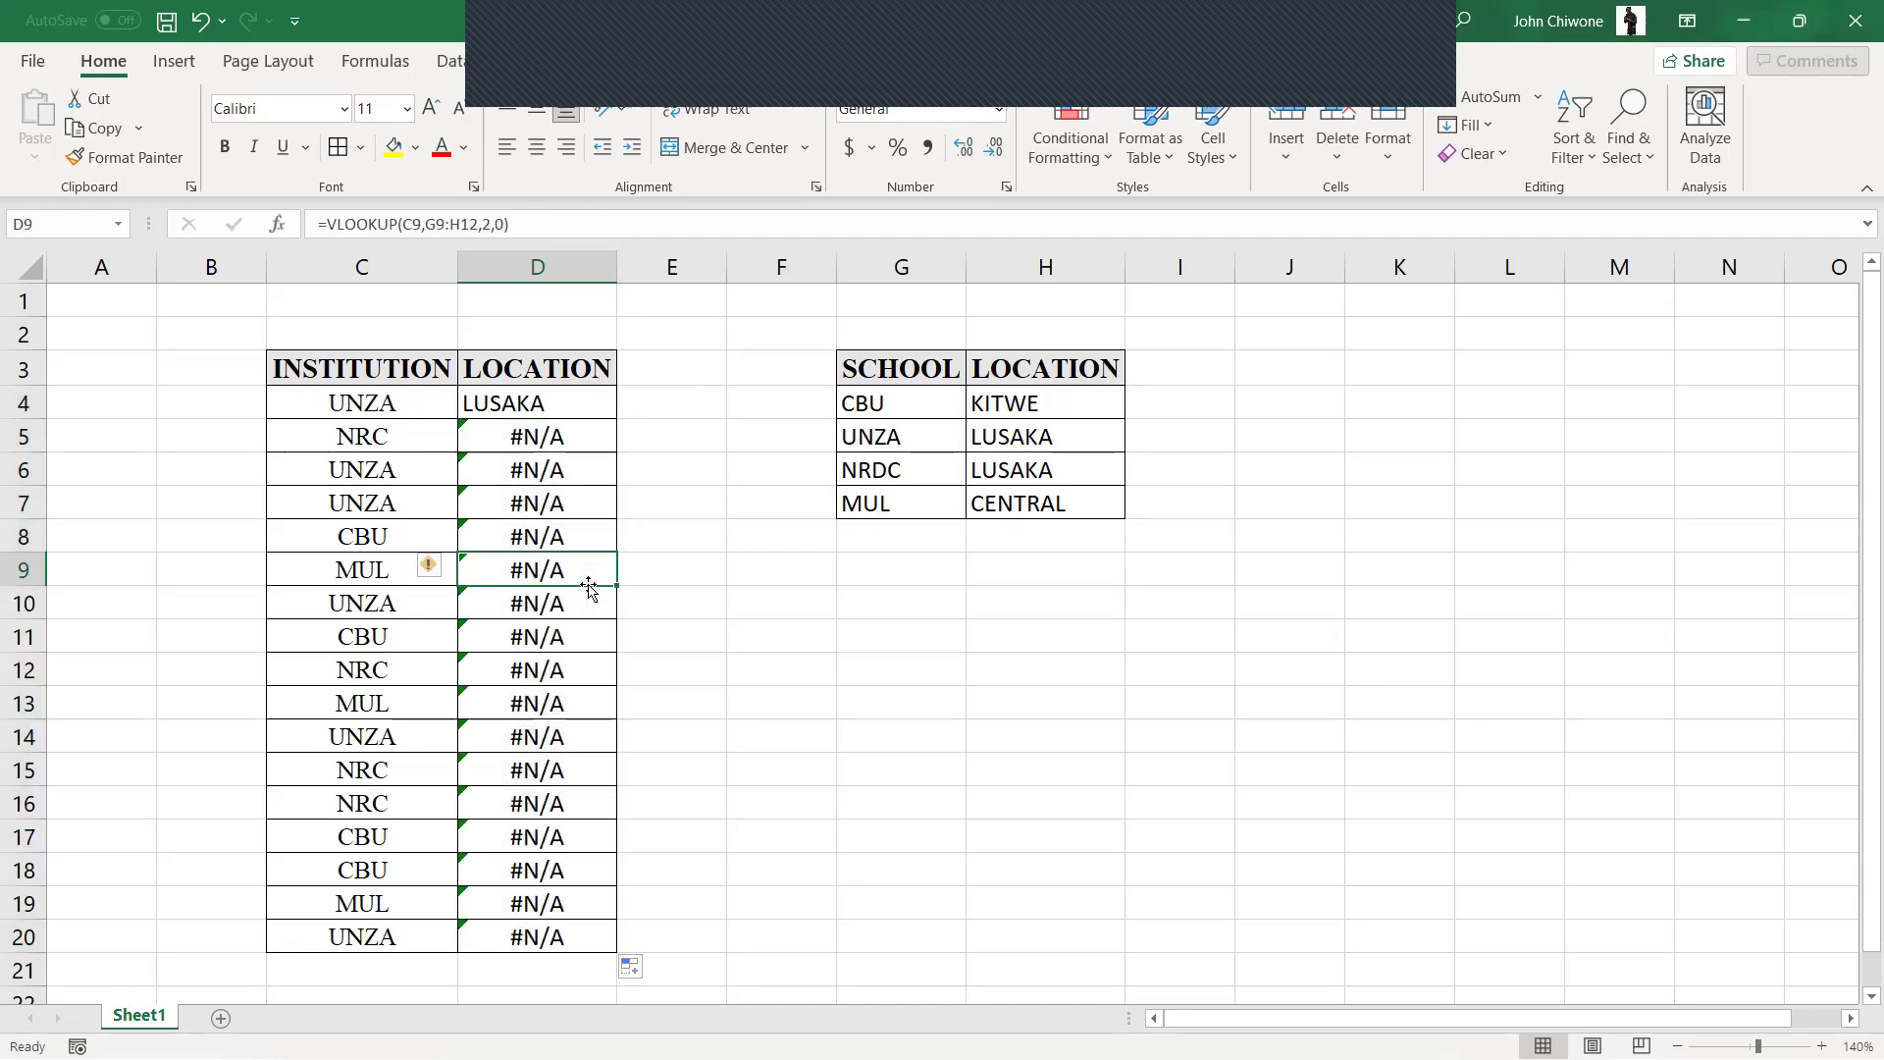
pyautogui.click(565, 702)
pyautogui.click(563, 568)
pyautogui.click(562, 535)
pyautogui.click(552, 491)
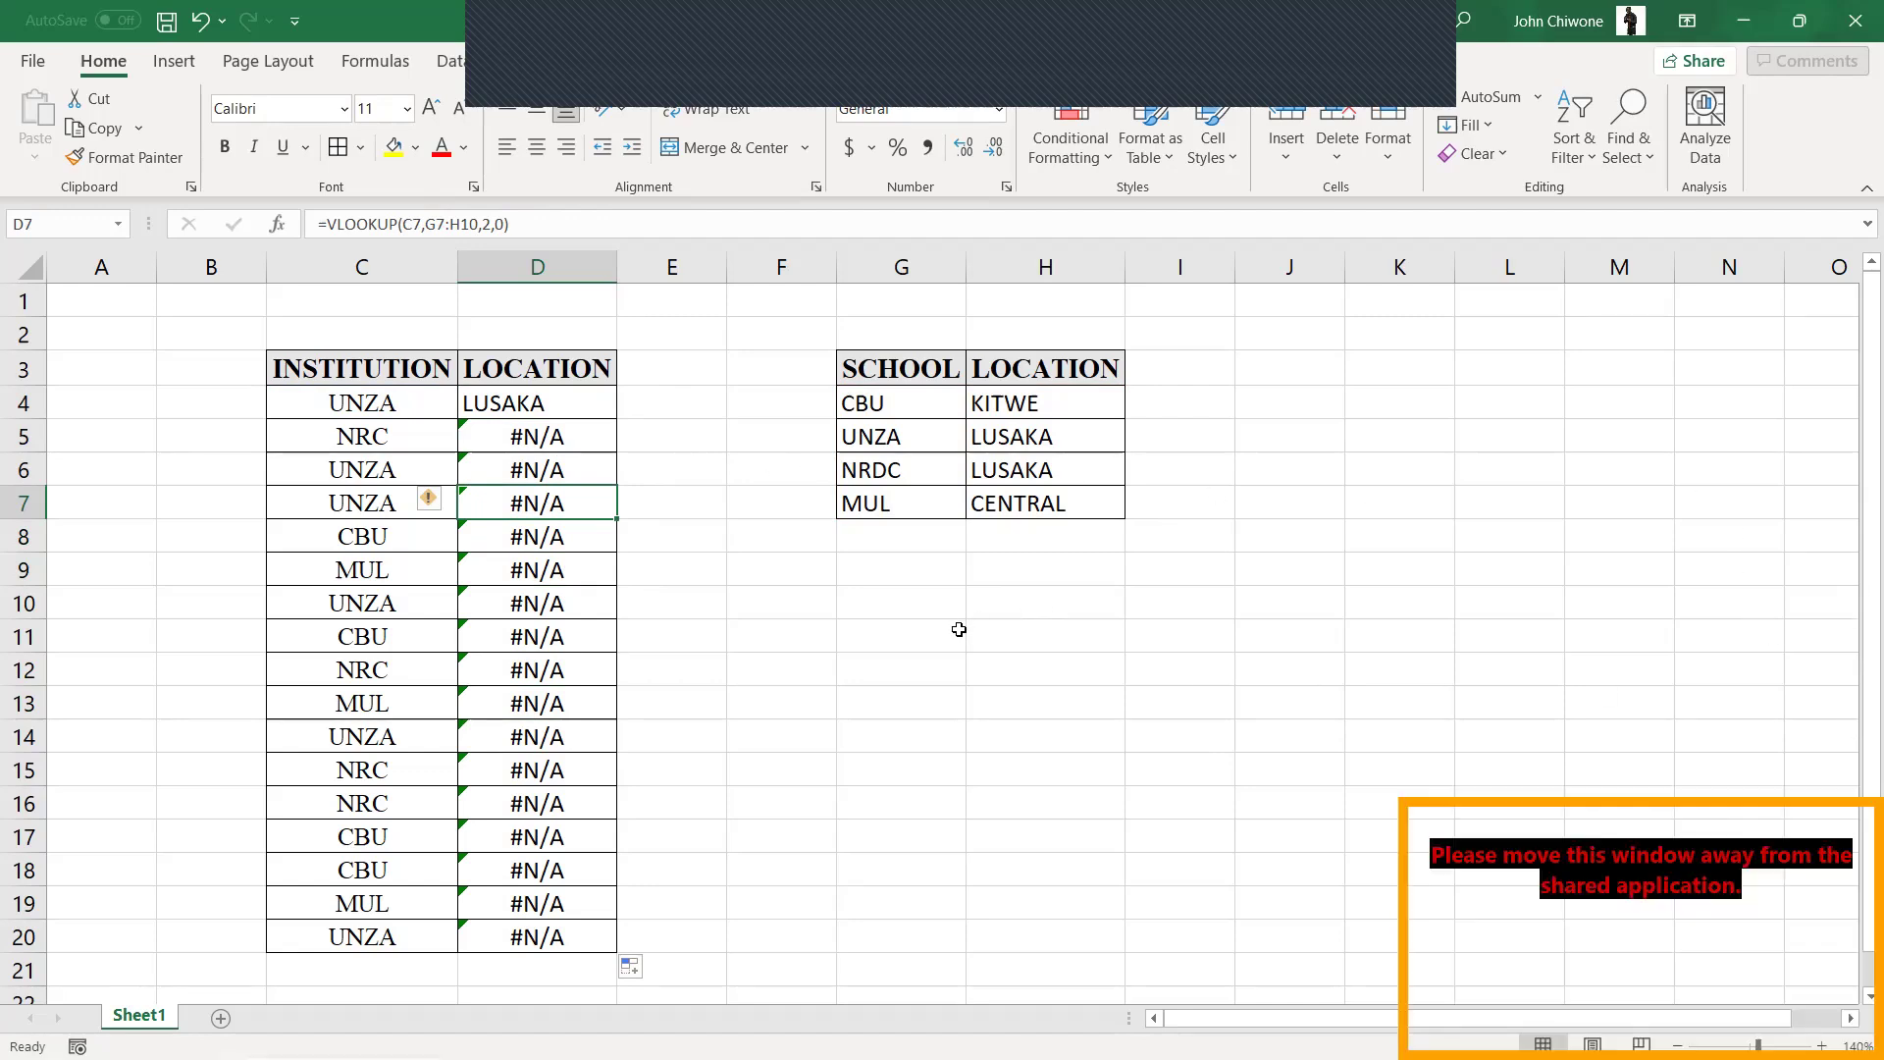
# Make the table array in the D4 lookup formula absolute as $G$4:$H$7.
pyautogui.click(581, 419)
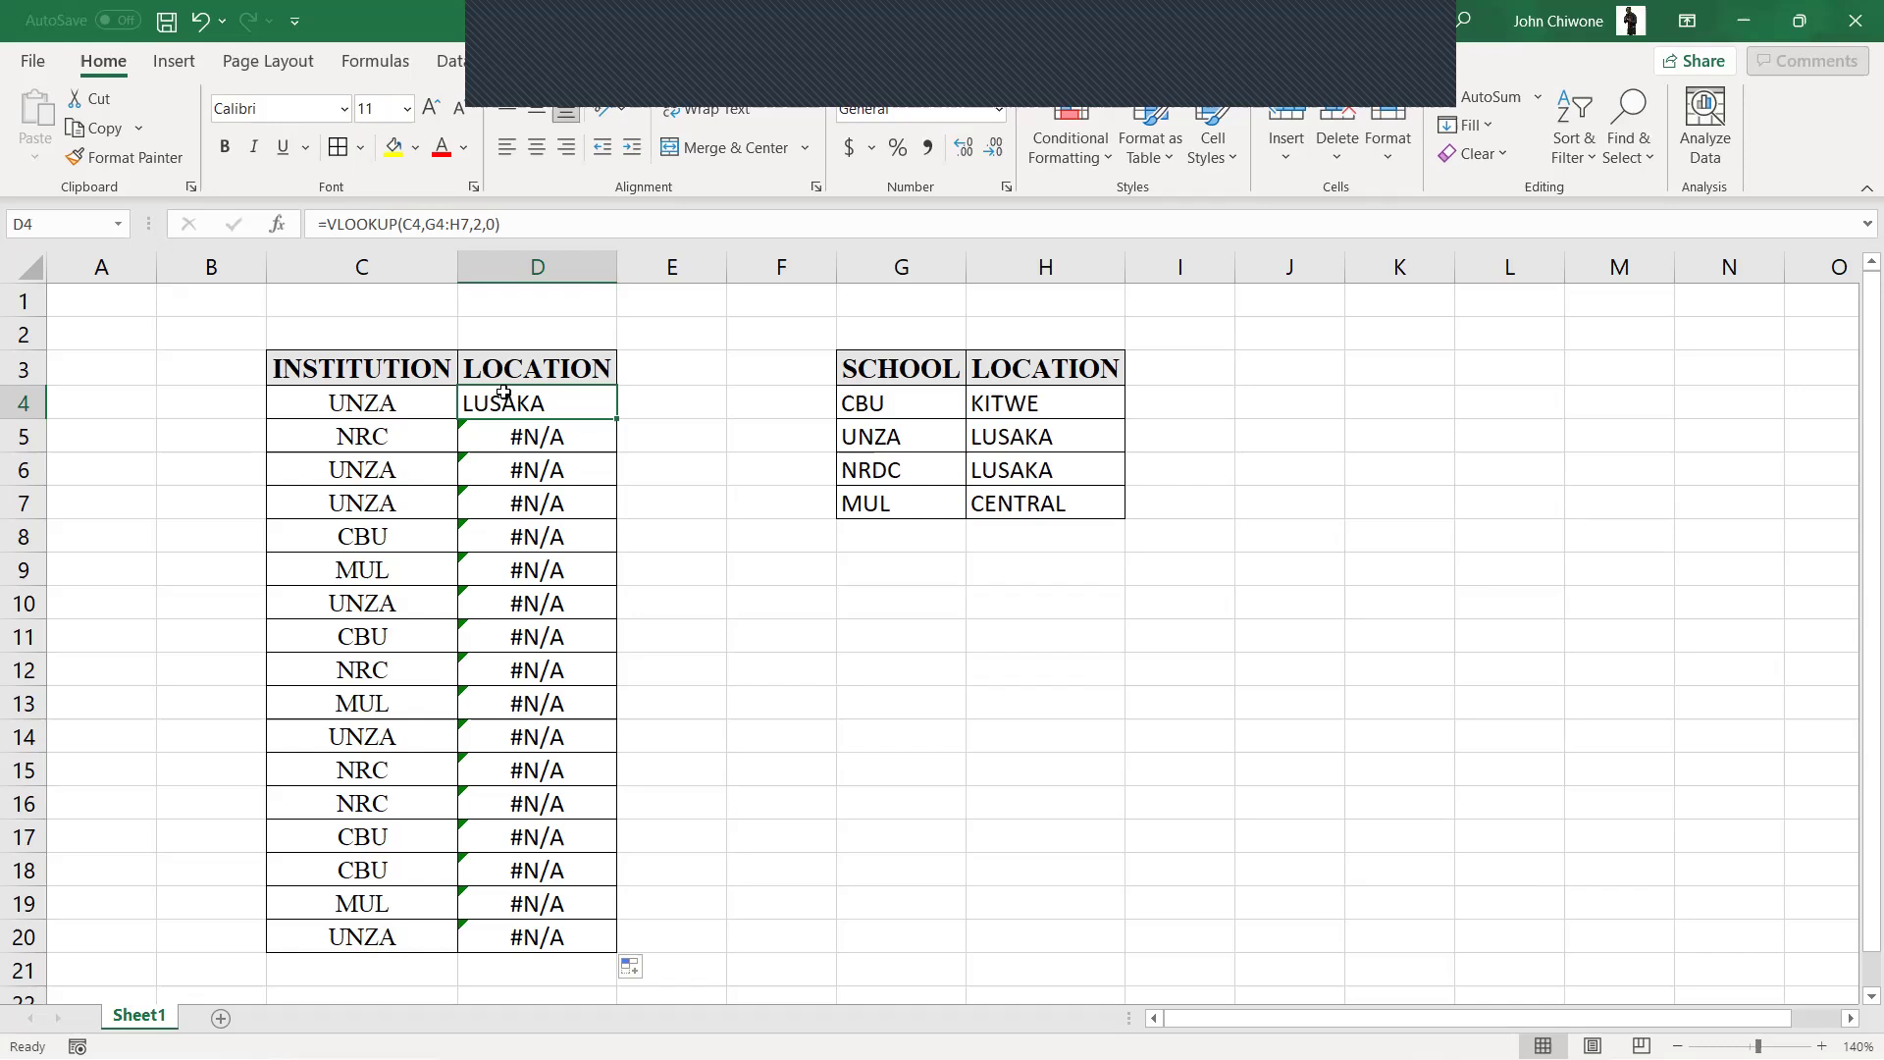
pyautogui.click(428, 226)
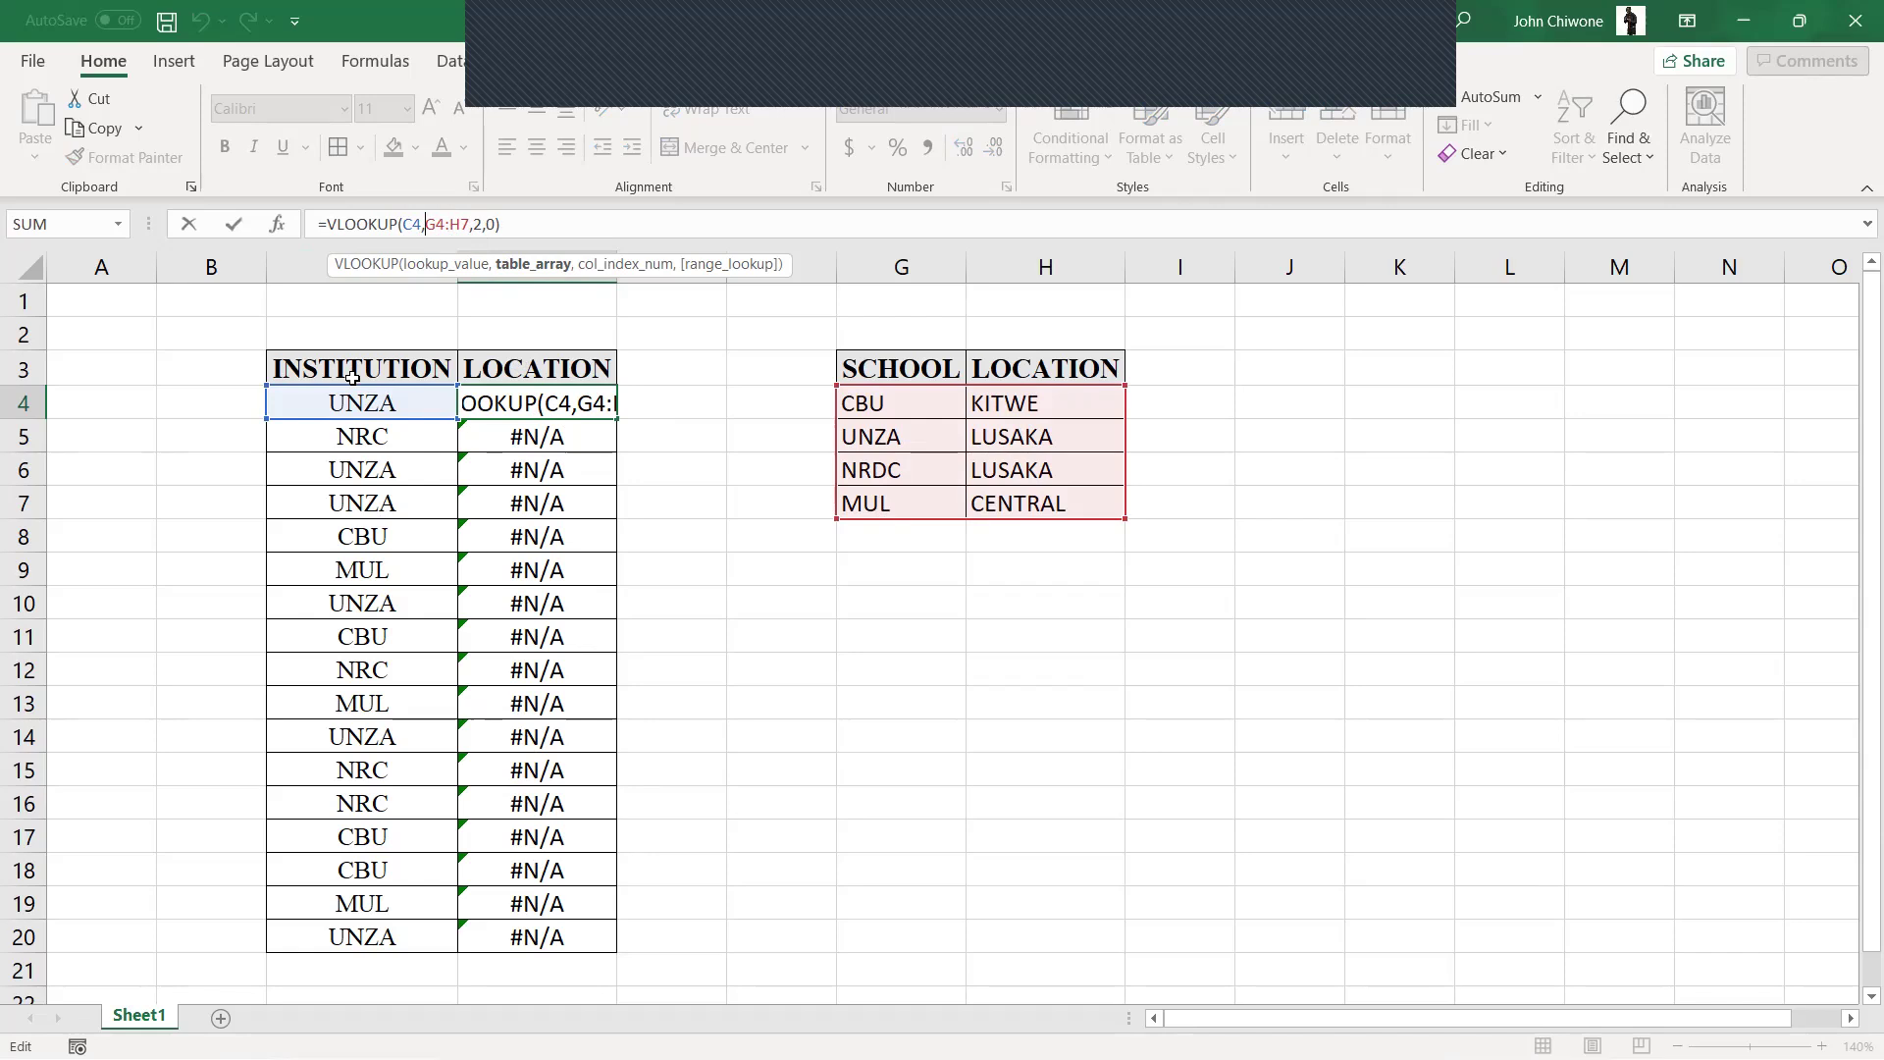
pyautogui.write('$')
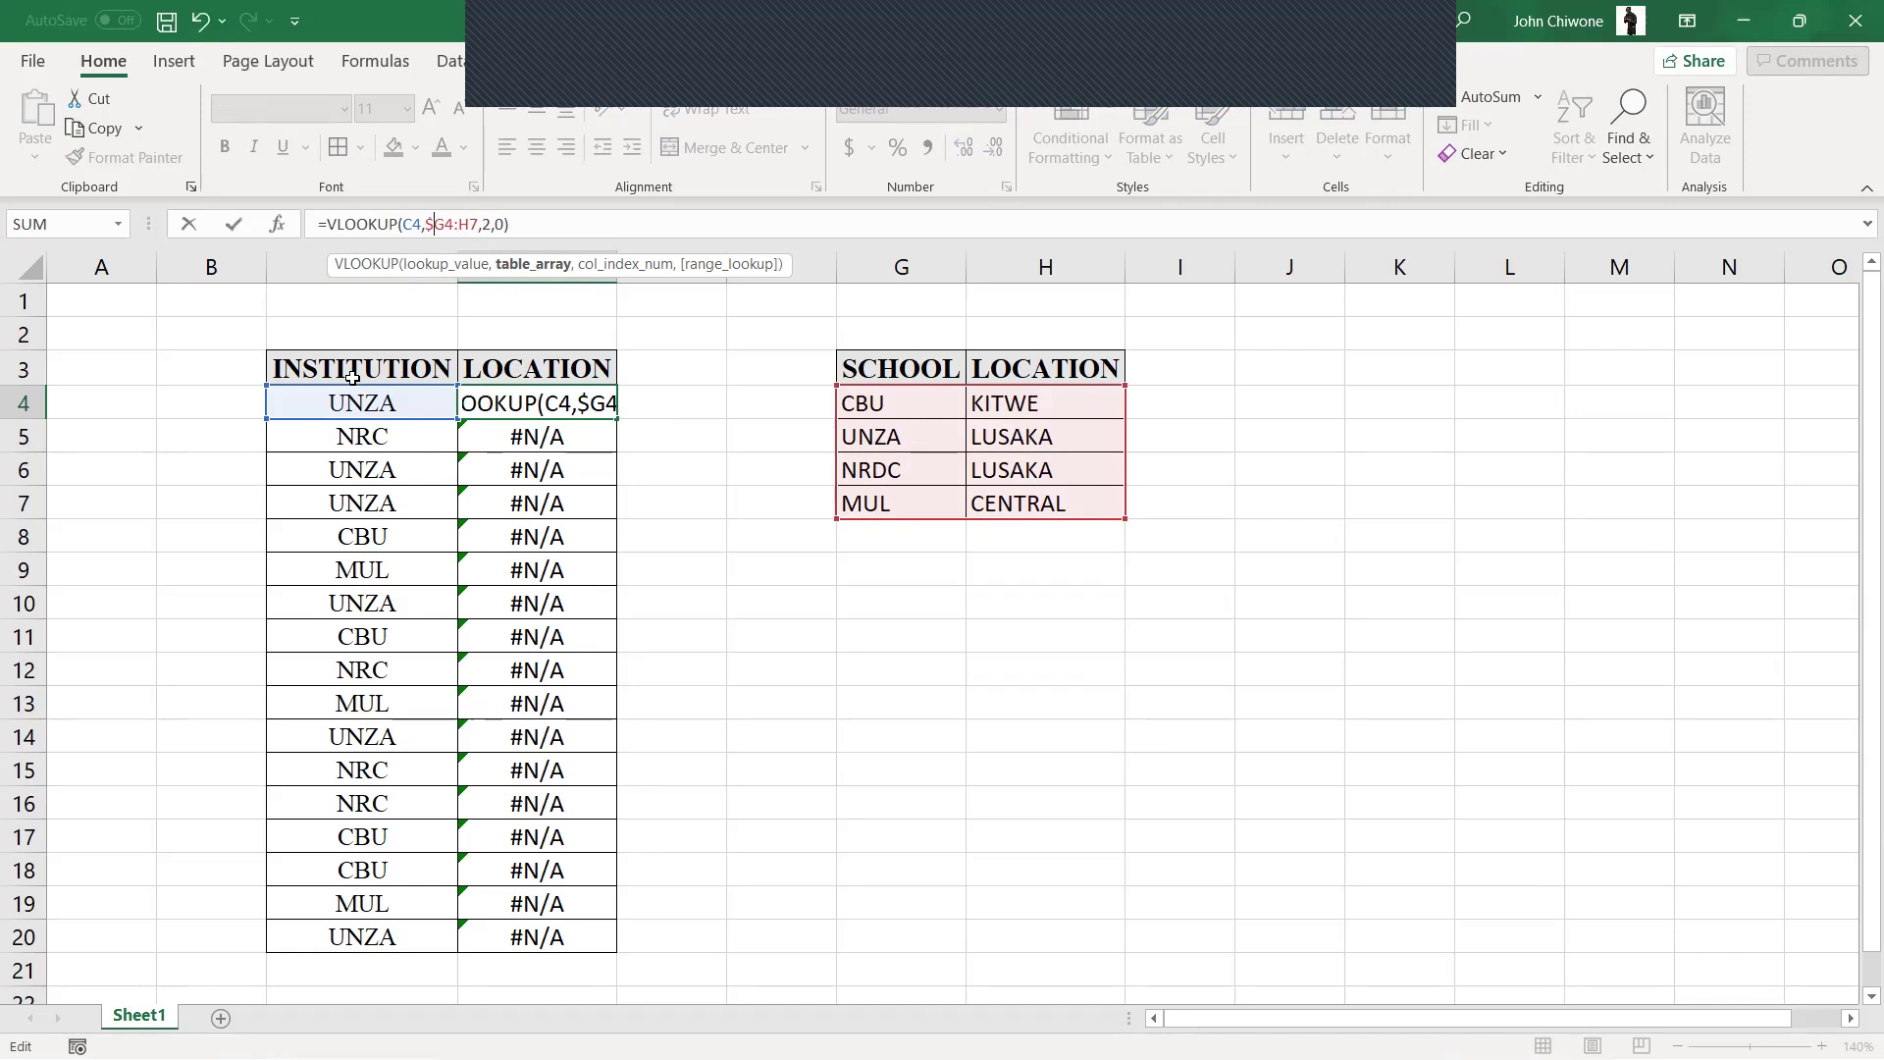
pyautogui.press('Right')
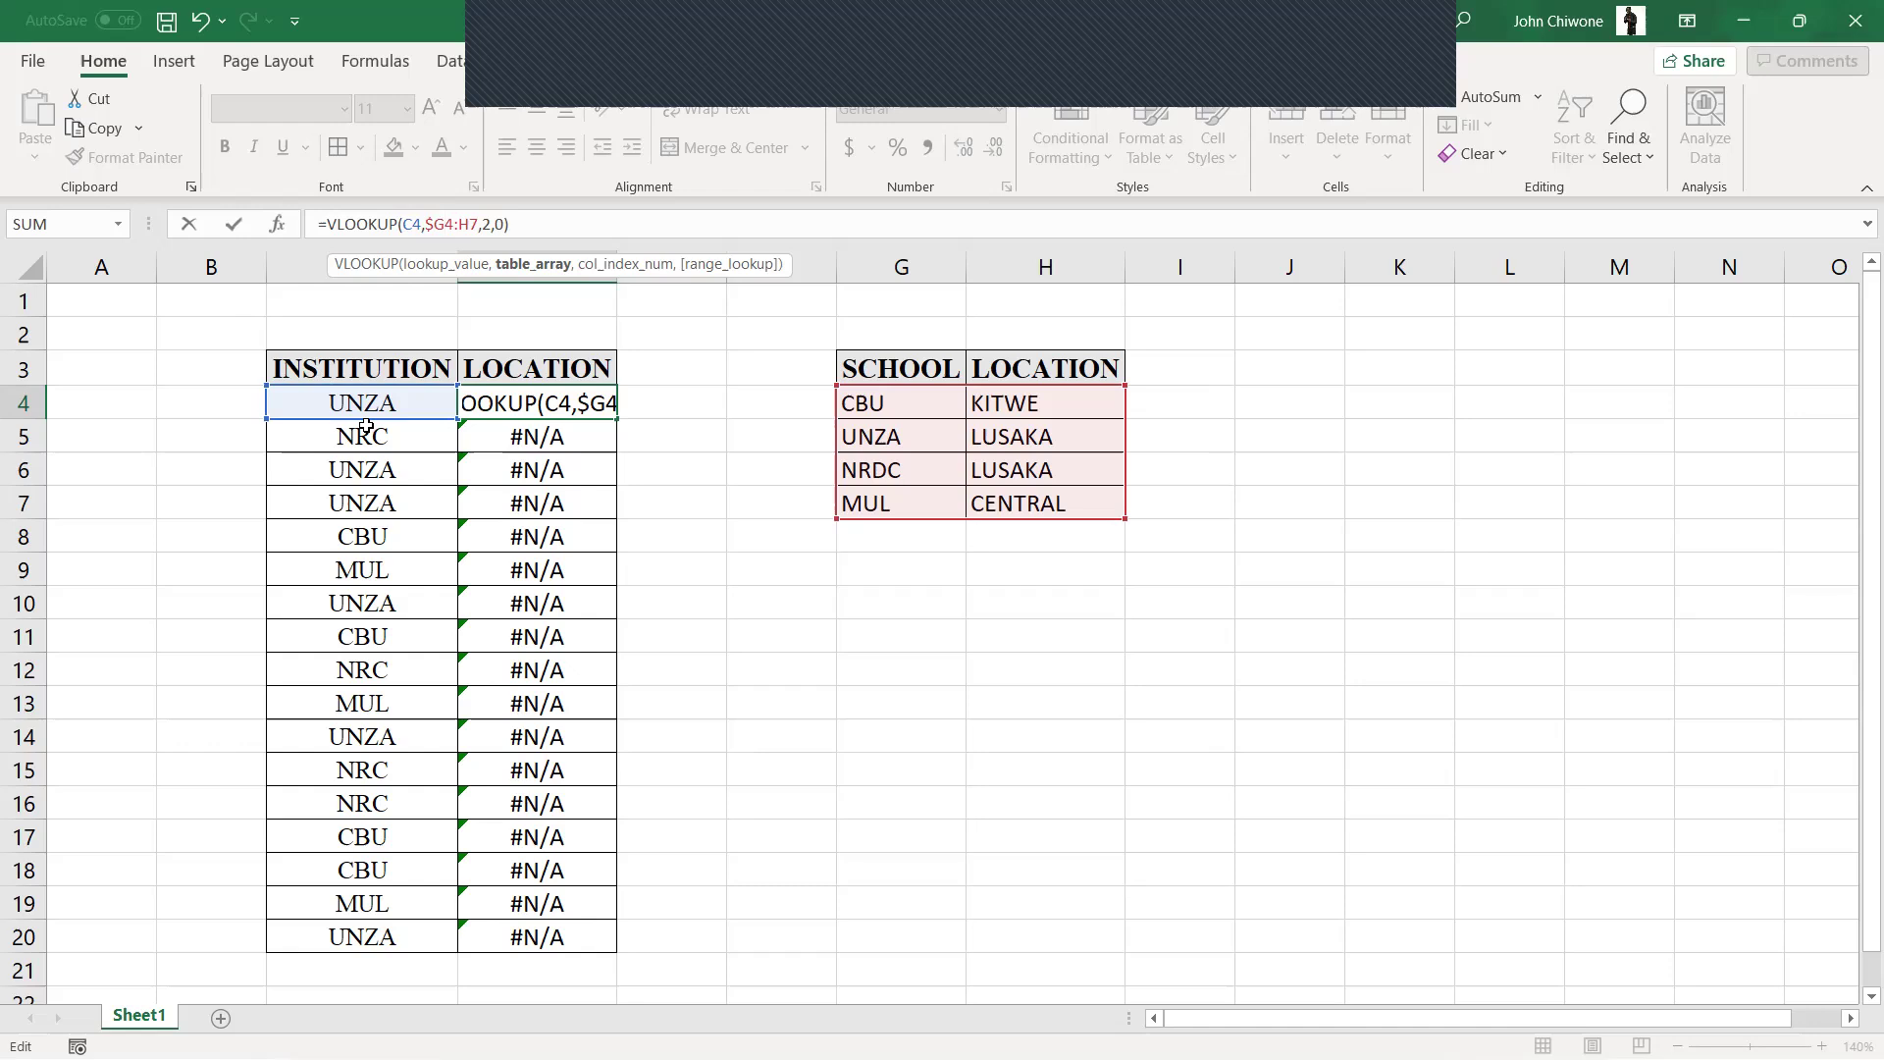
pyautogui.write('$G')
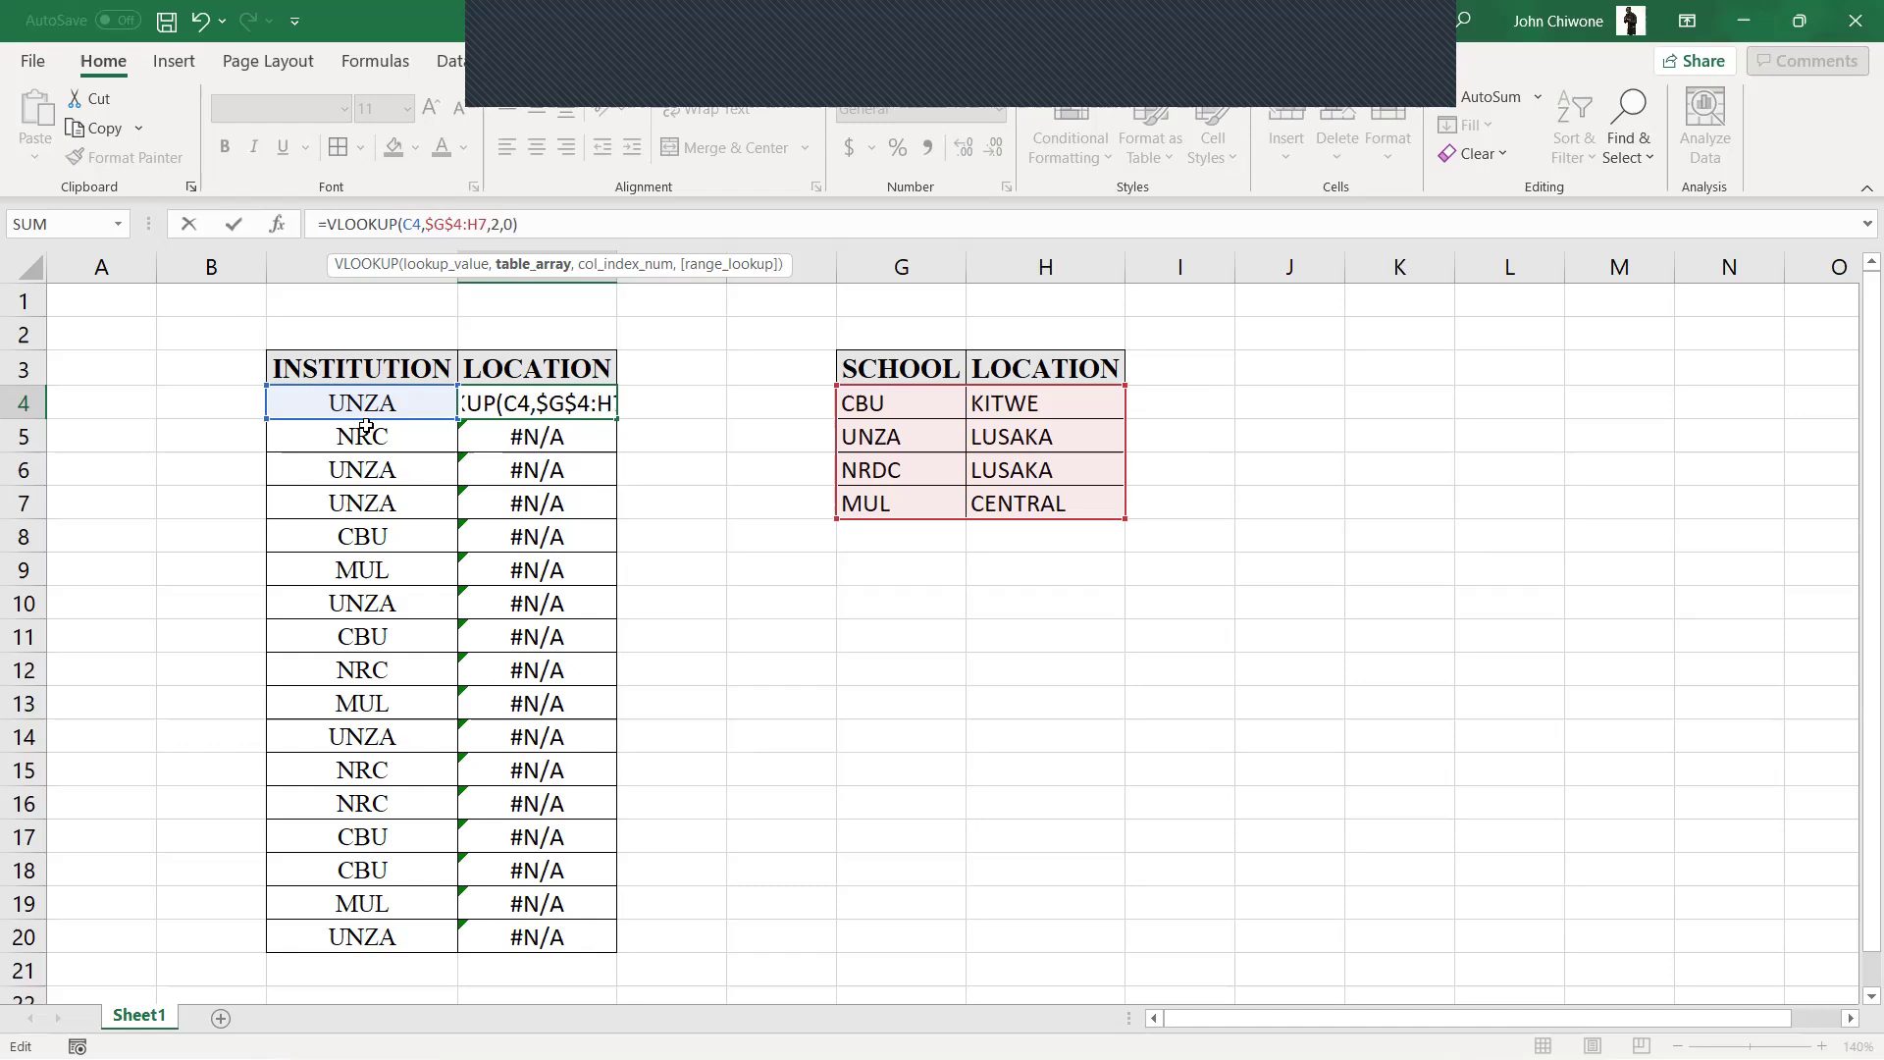
pyautogui.write('$')
pyautogui.press('Right')
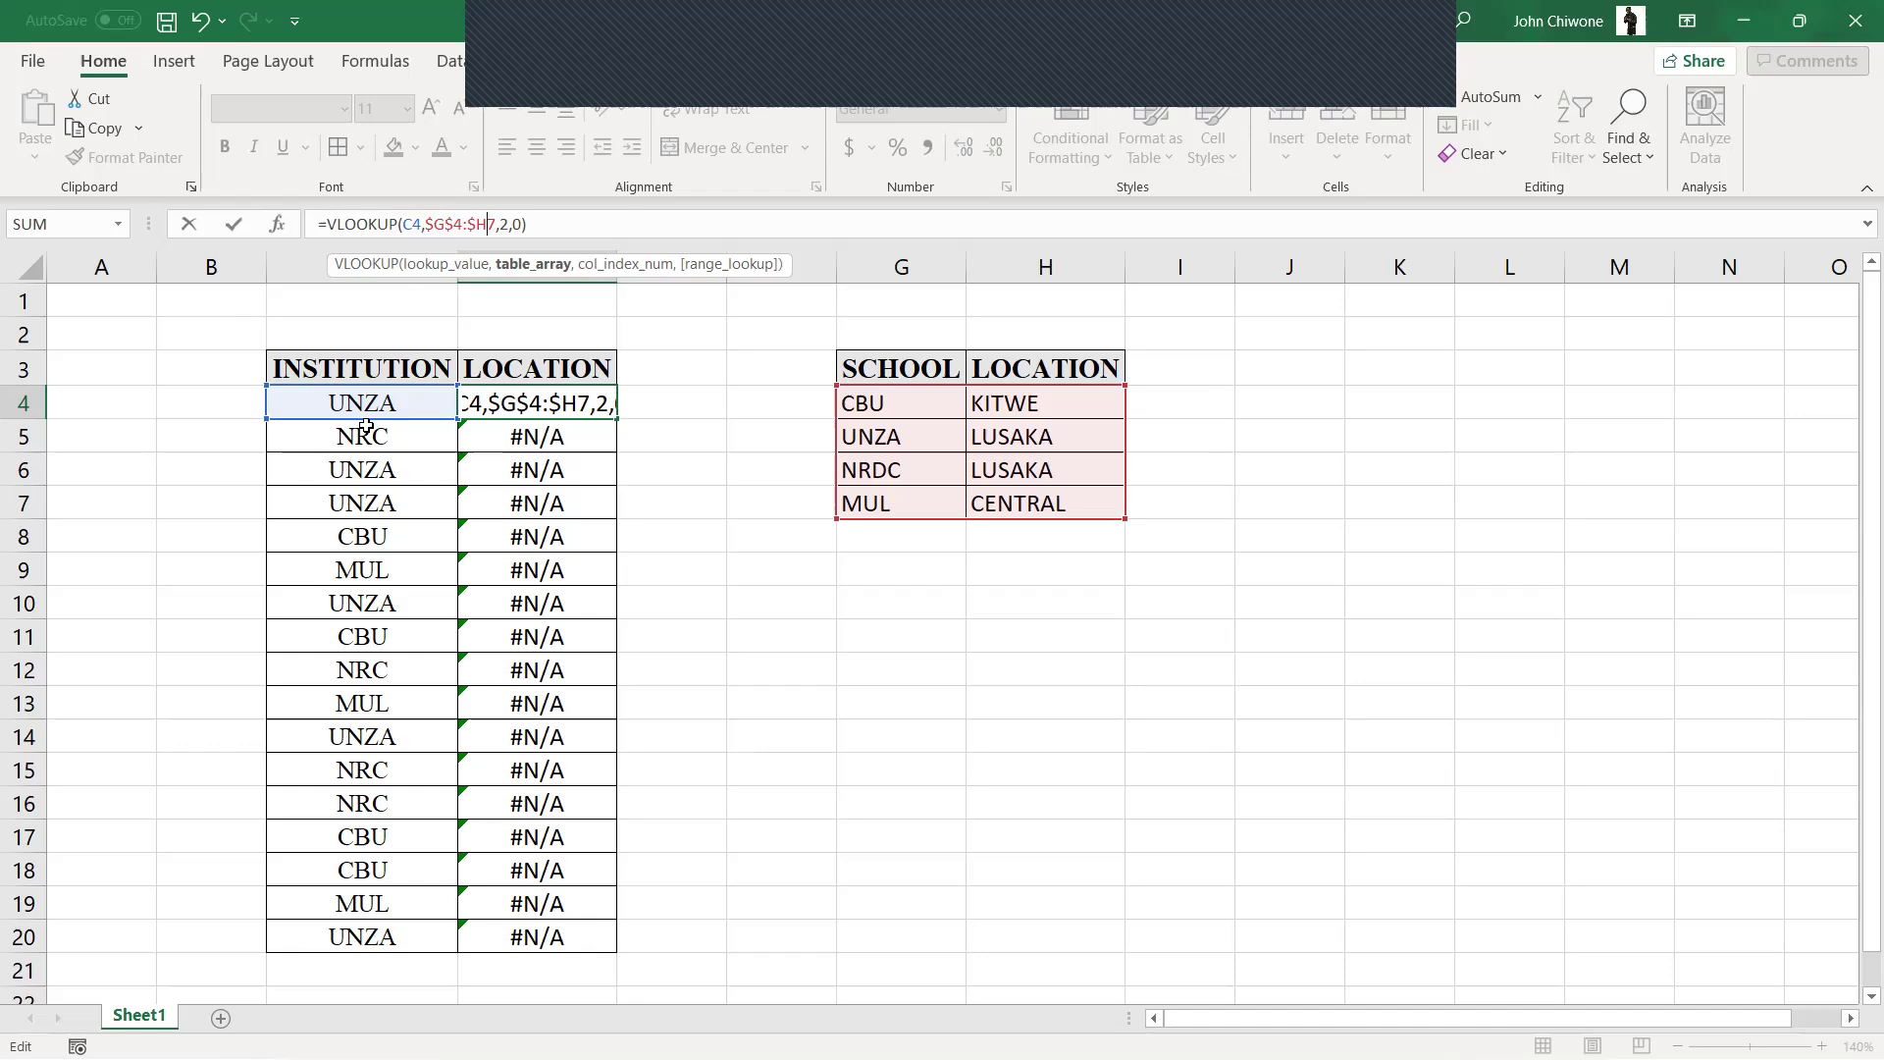
pyautogui.write('$')
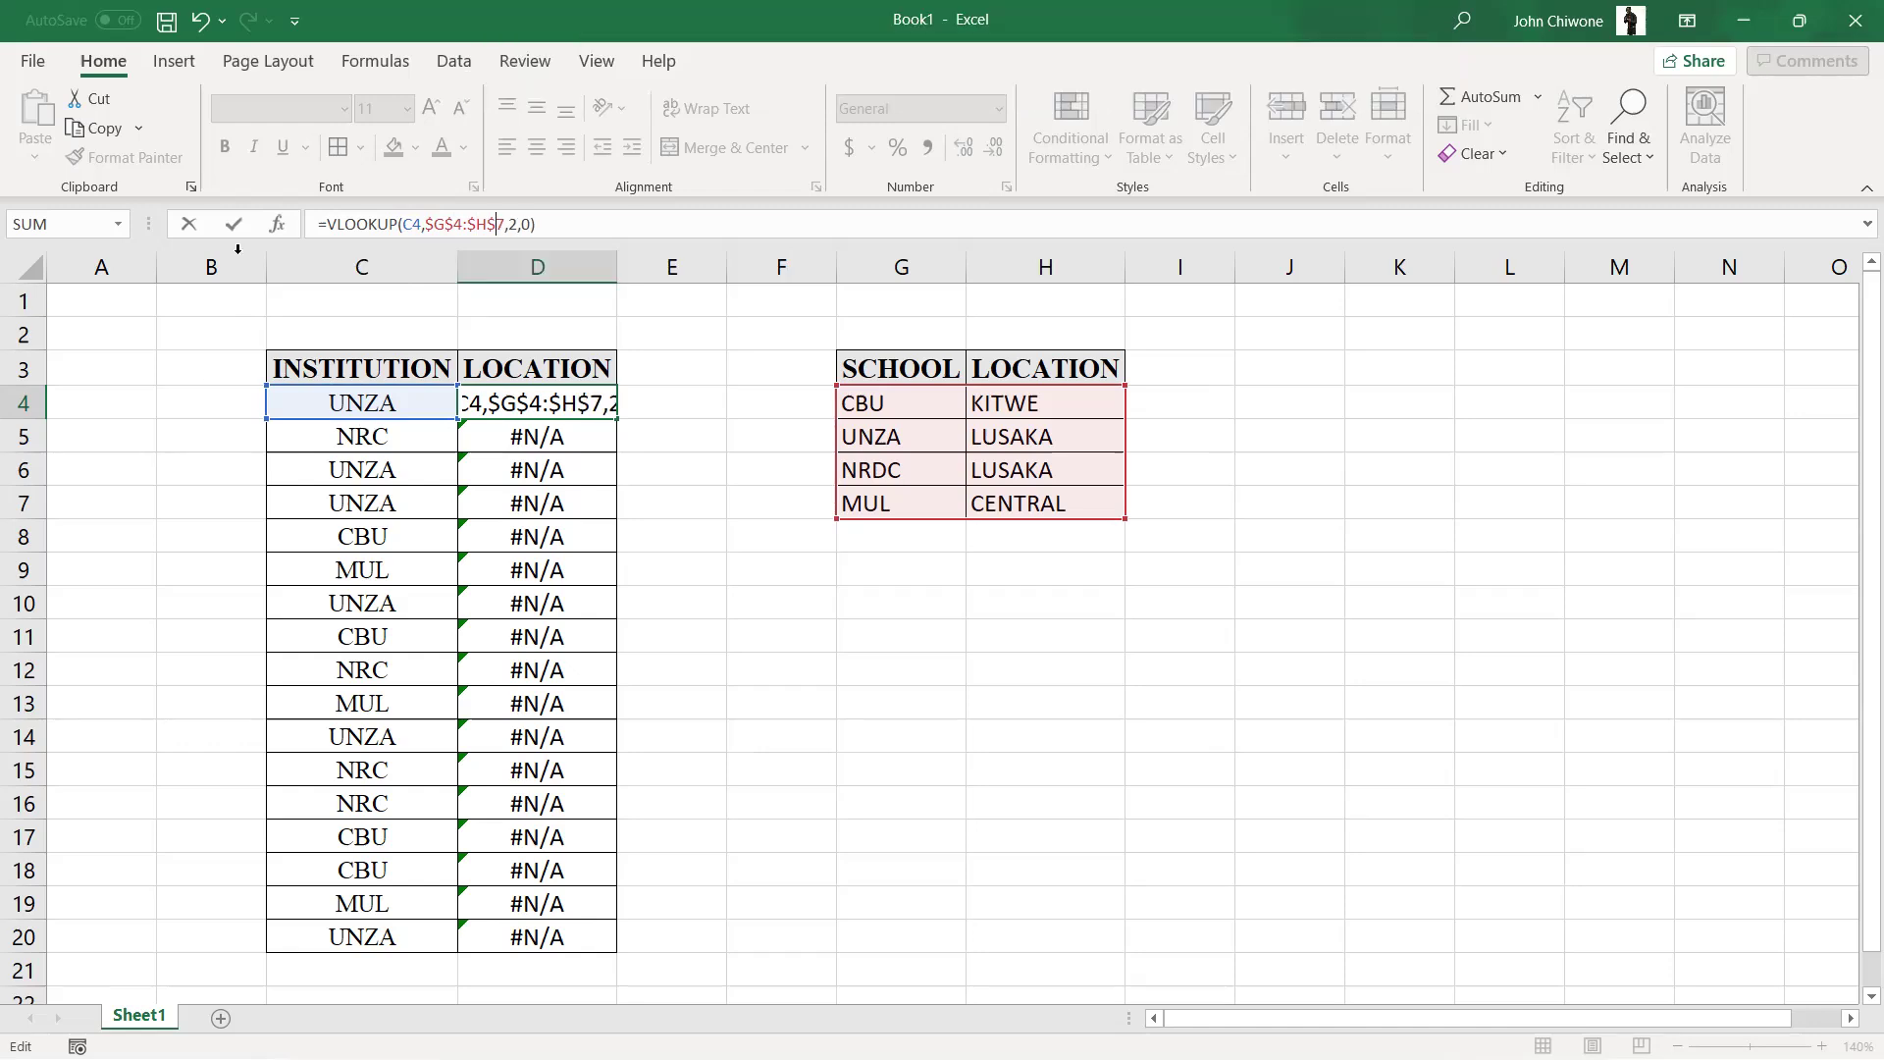
pyautogui.press('Return')
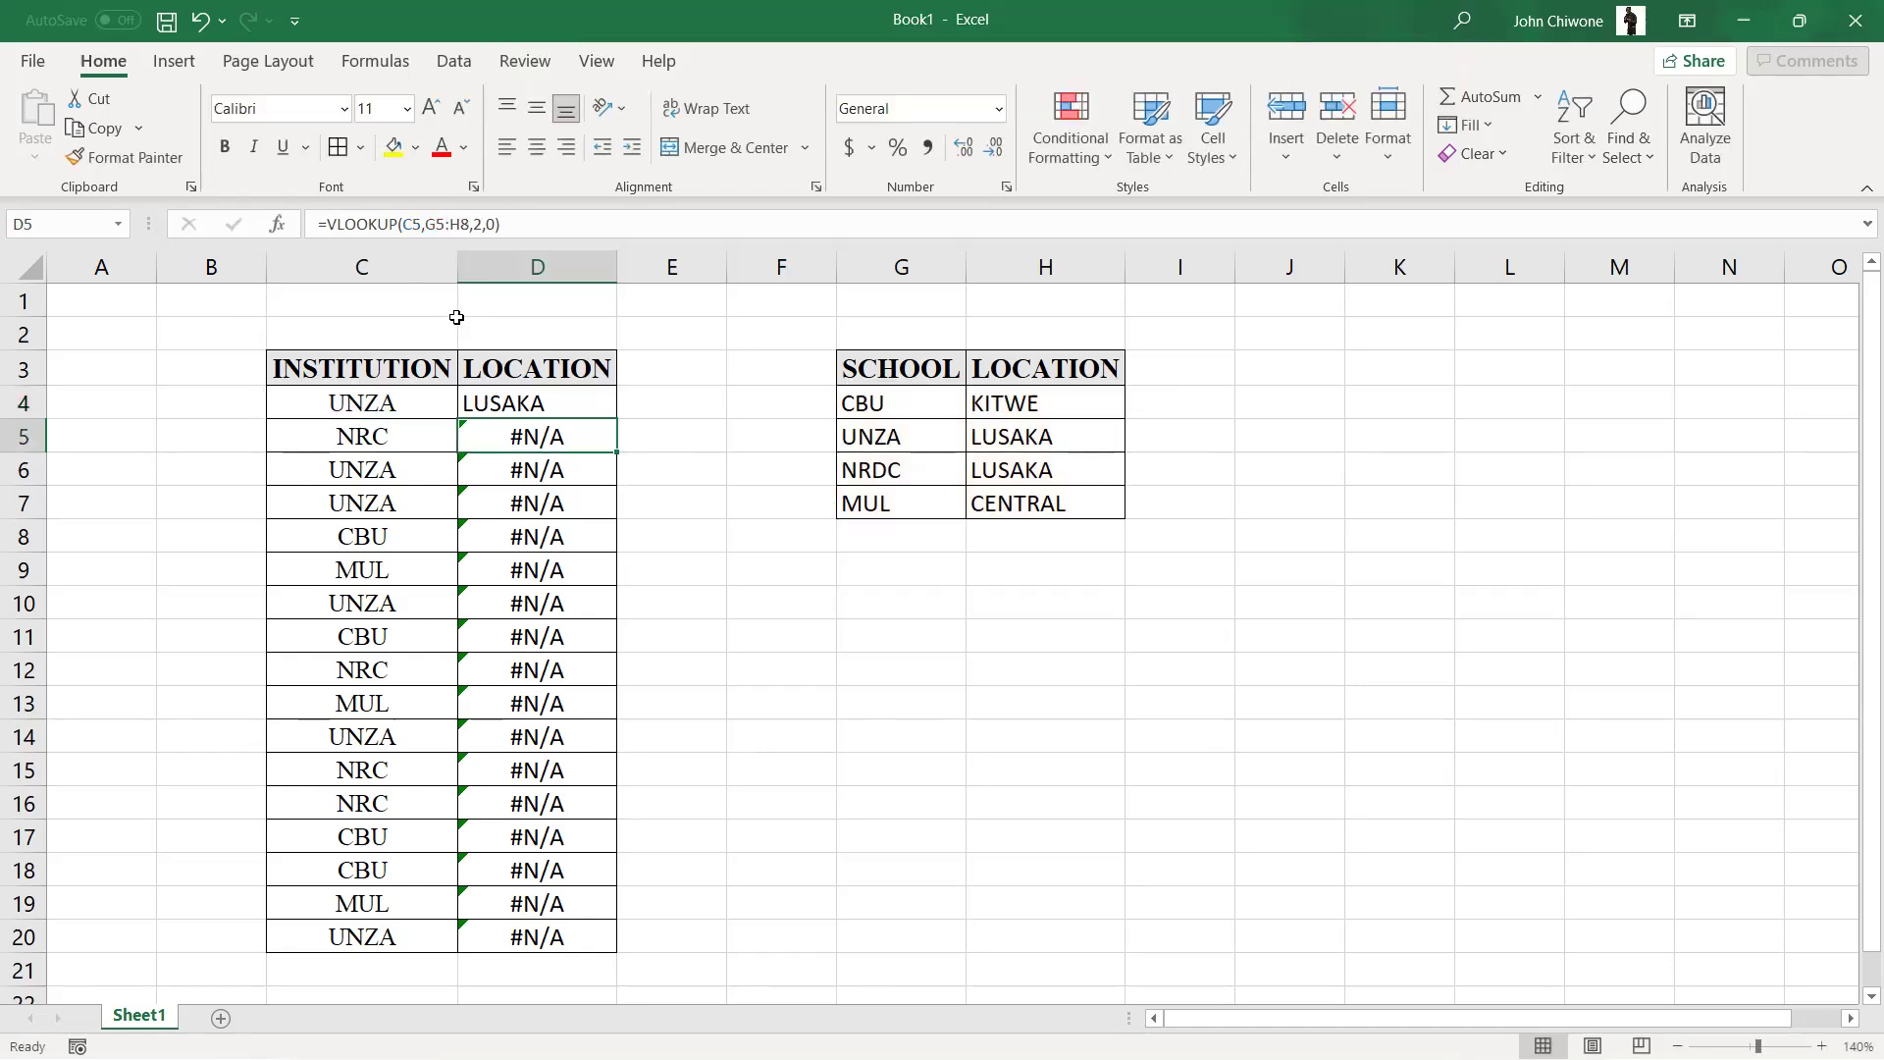
# Fill the corrected D4 formula with the absolute table range down to D20.
pyautogui.click(580, 412)
pyautogui.doubleClick(615, 419)
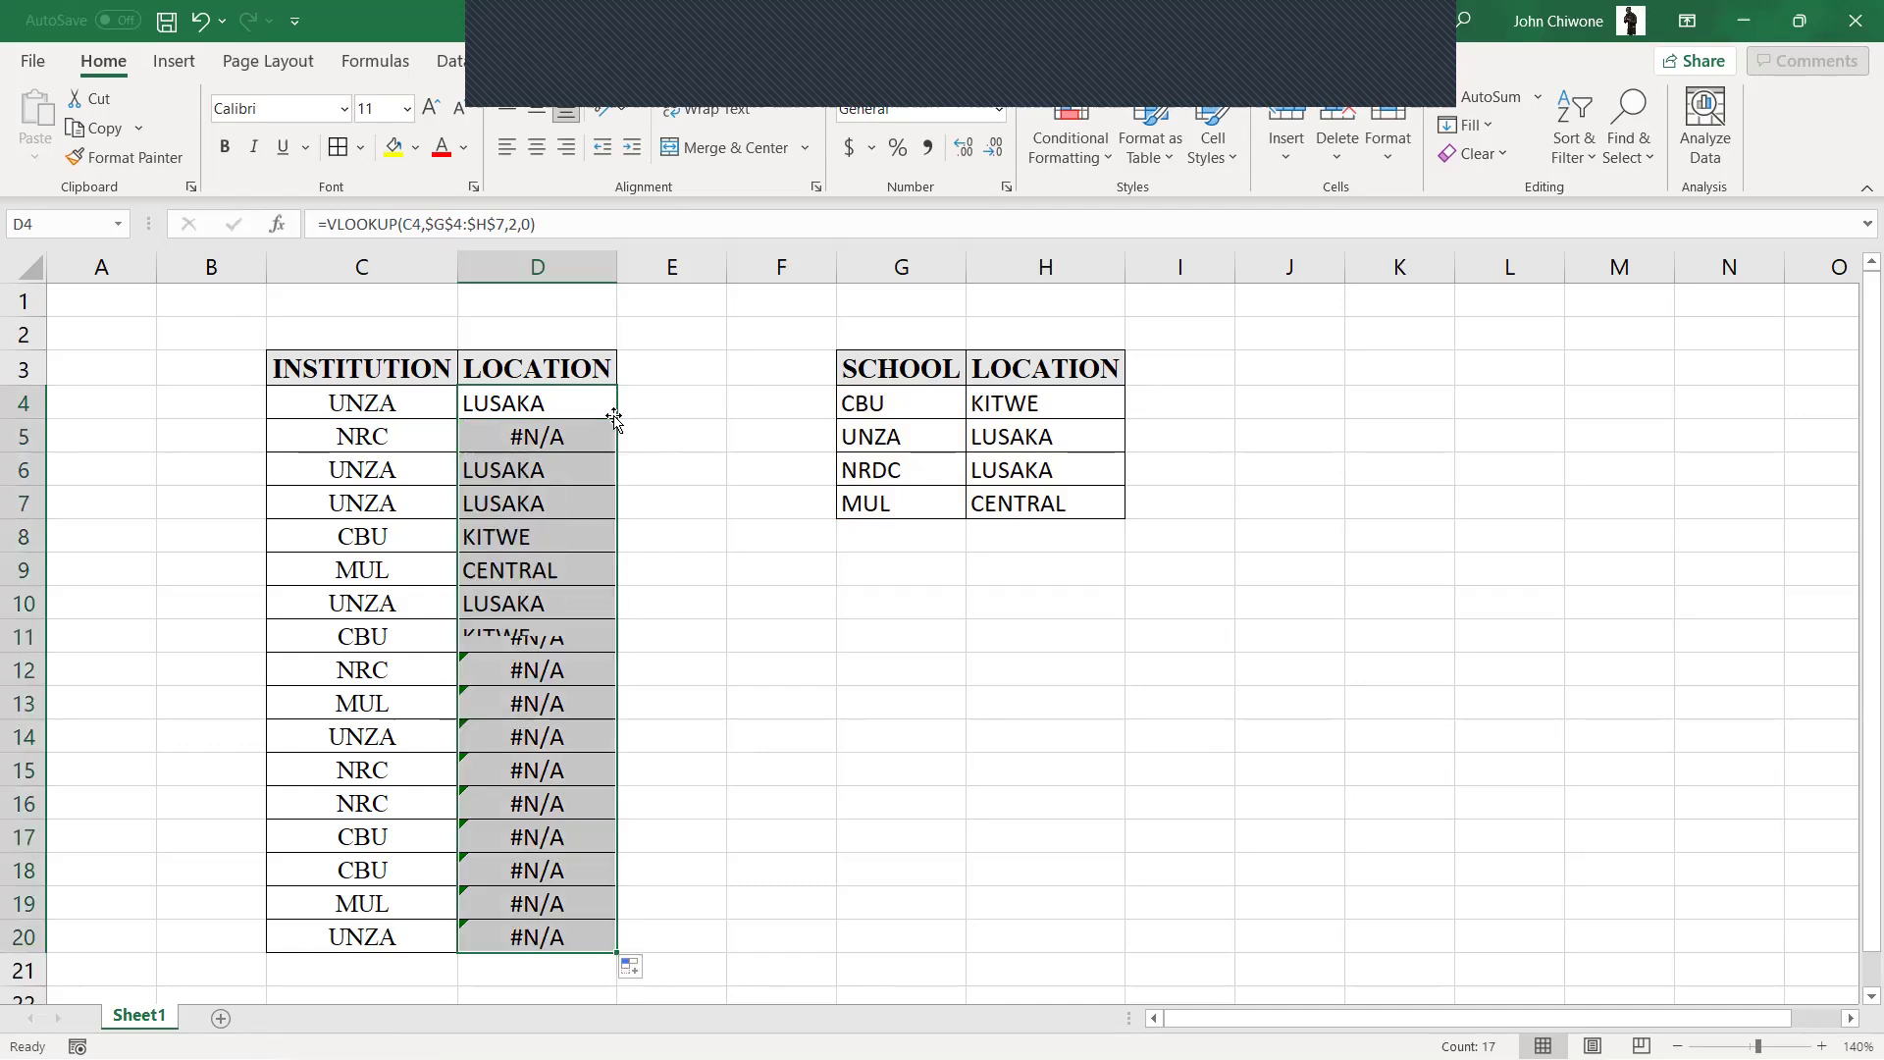
pyautogui.click(598, 624)
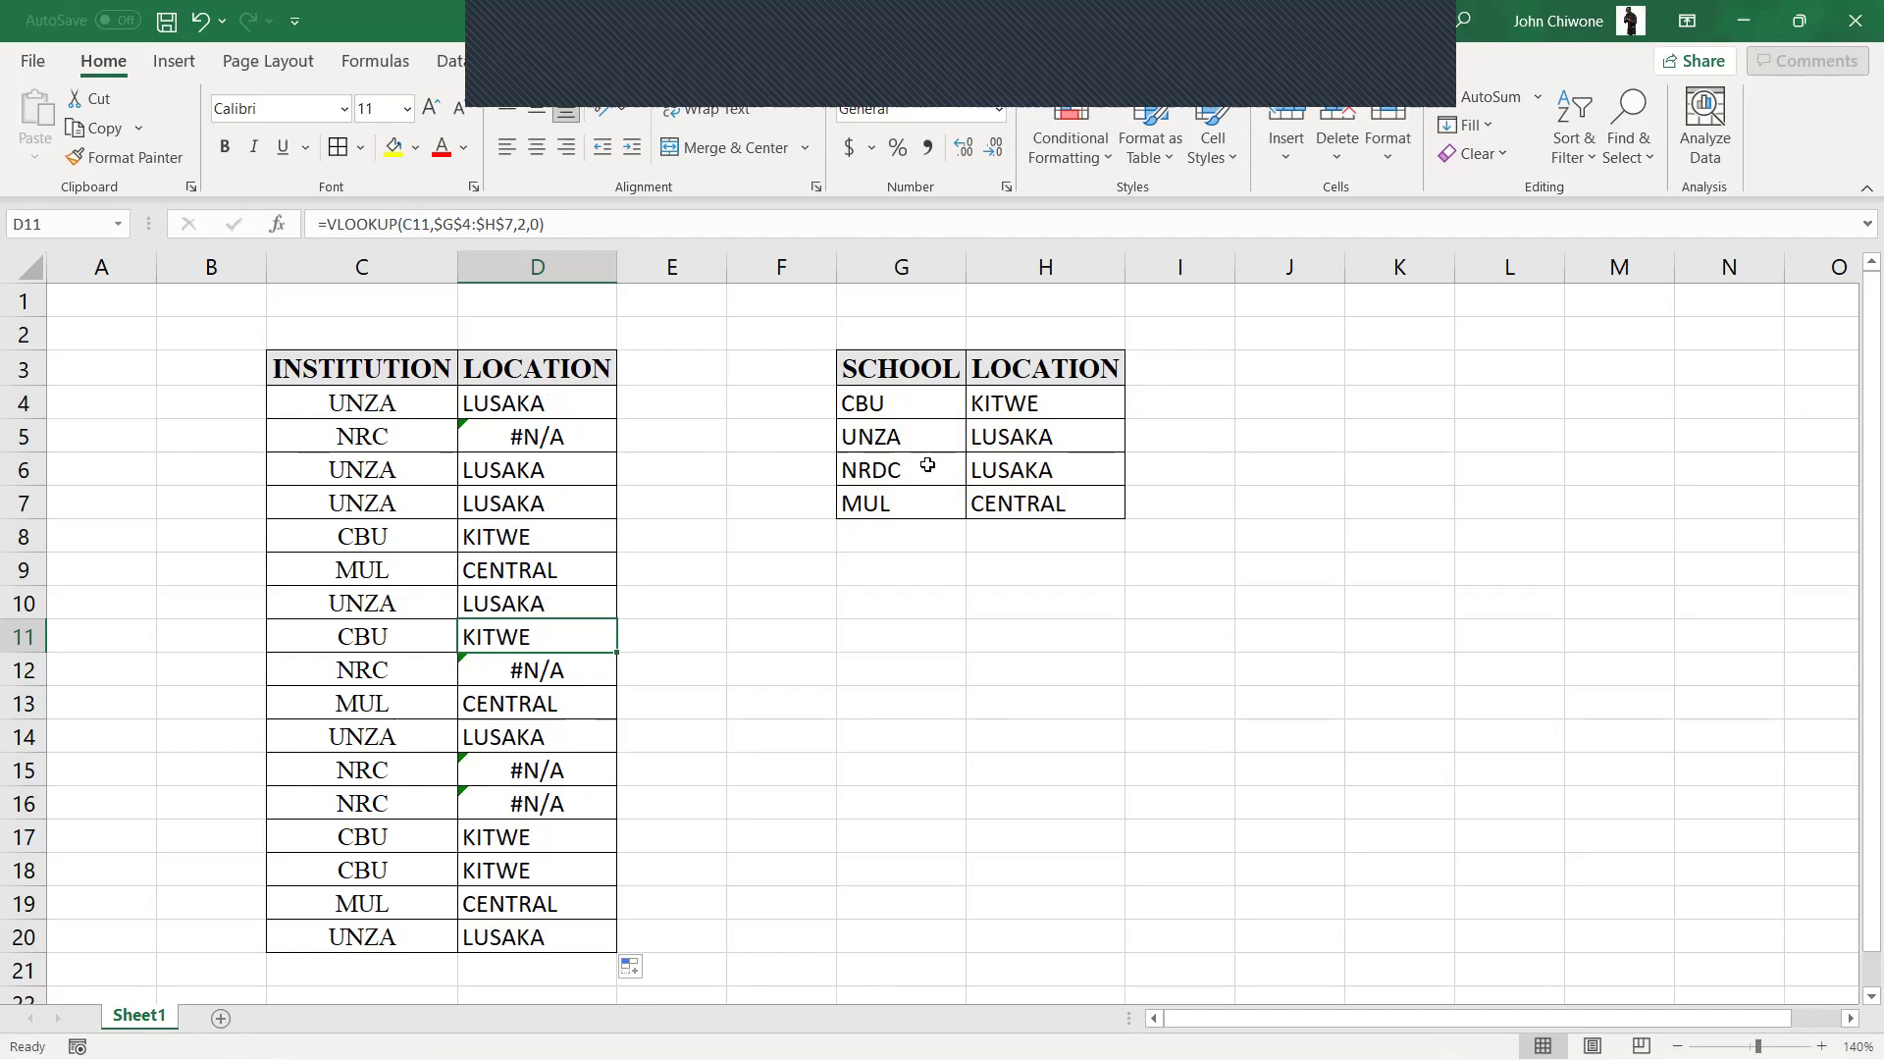
# Replace every NRC with NRDC in the INSTITUTION entries C4:C20.
pyautogui.click(407, 425)
pyautogui.click(407, 413)
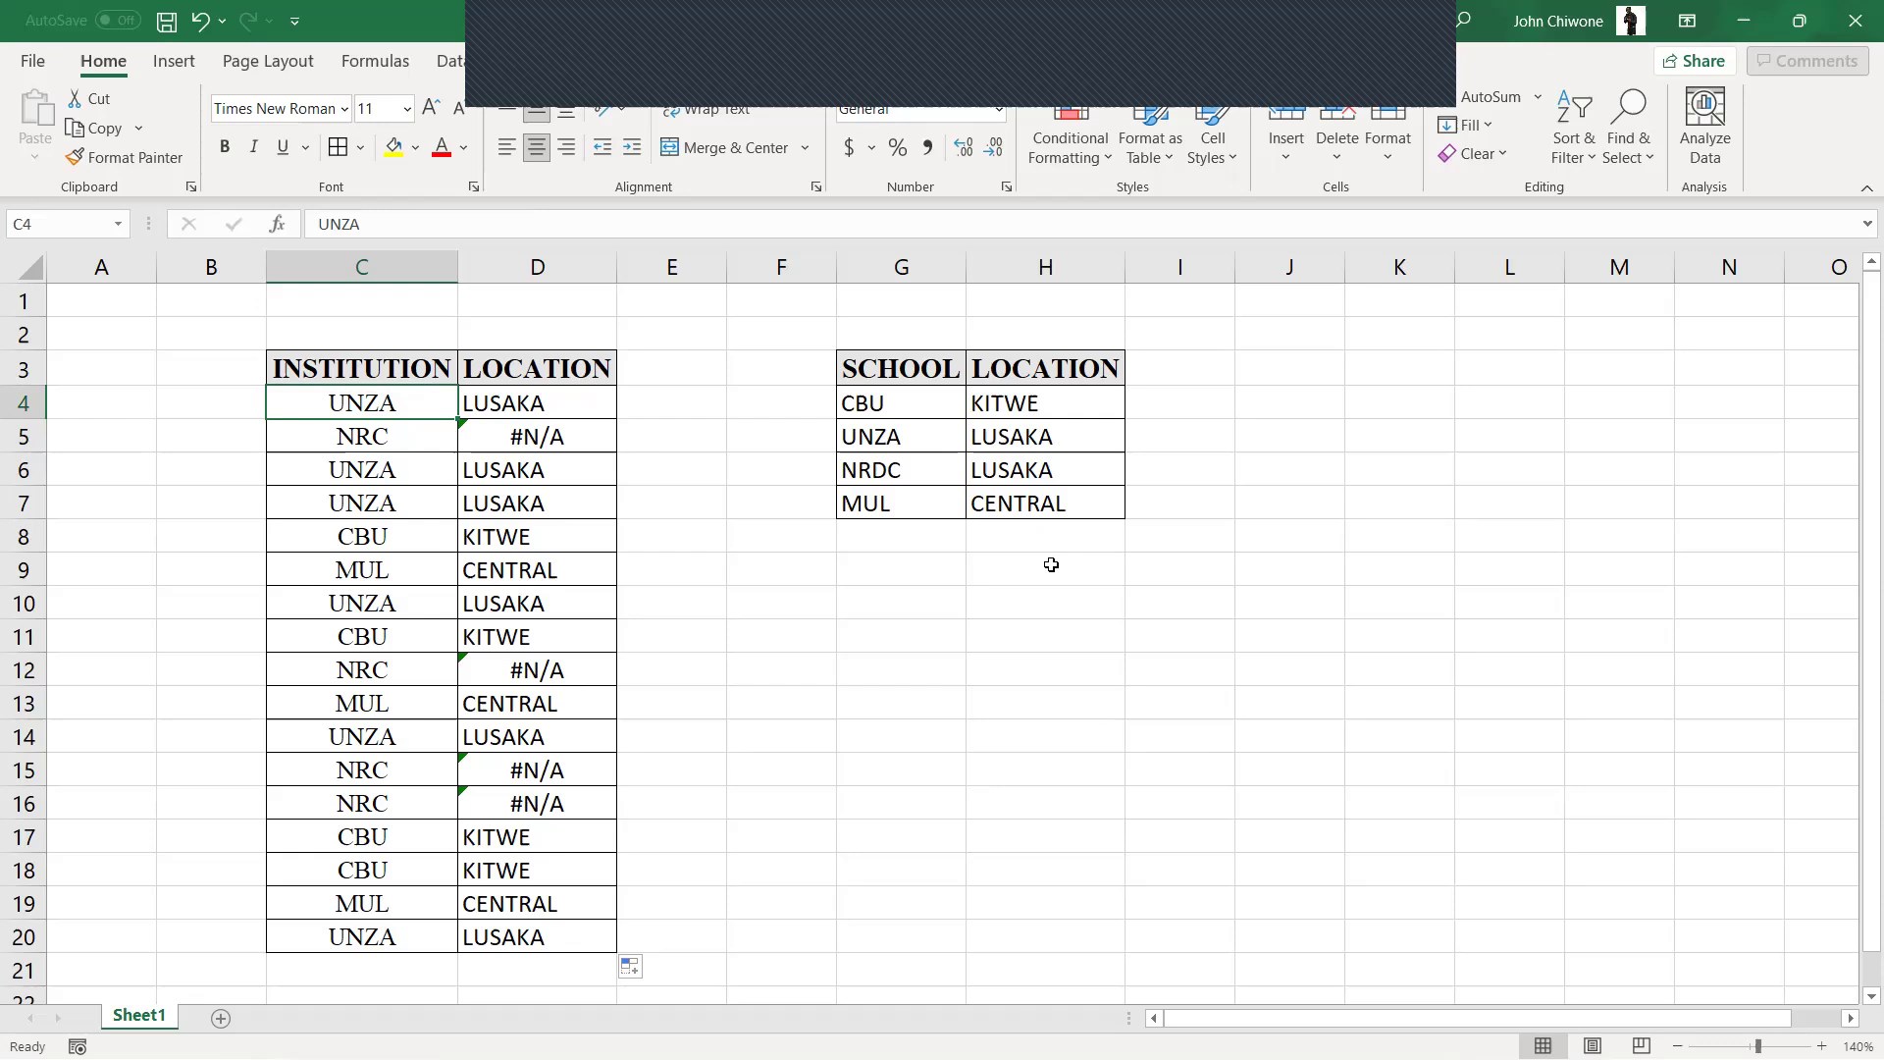
pyautogui.hotkey('ctrl', 'shift', 'Down')
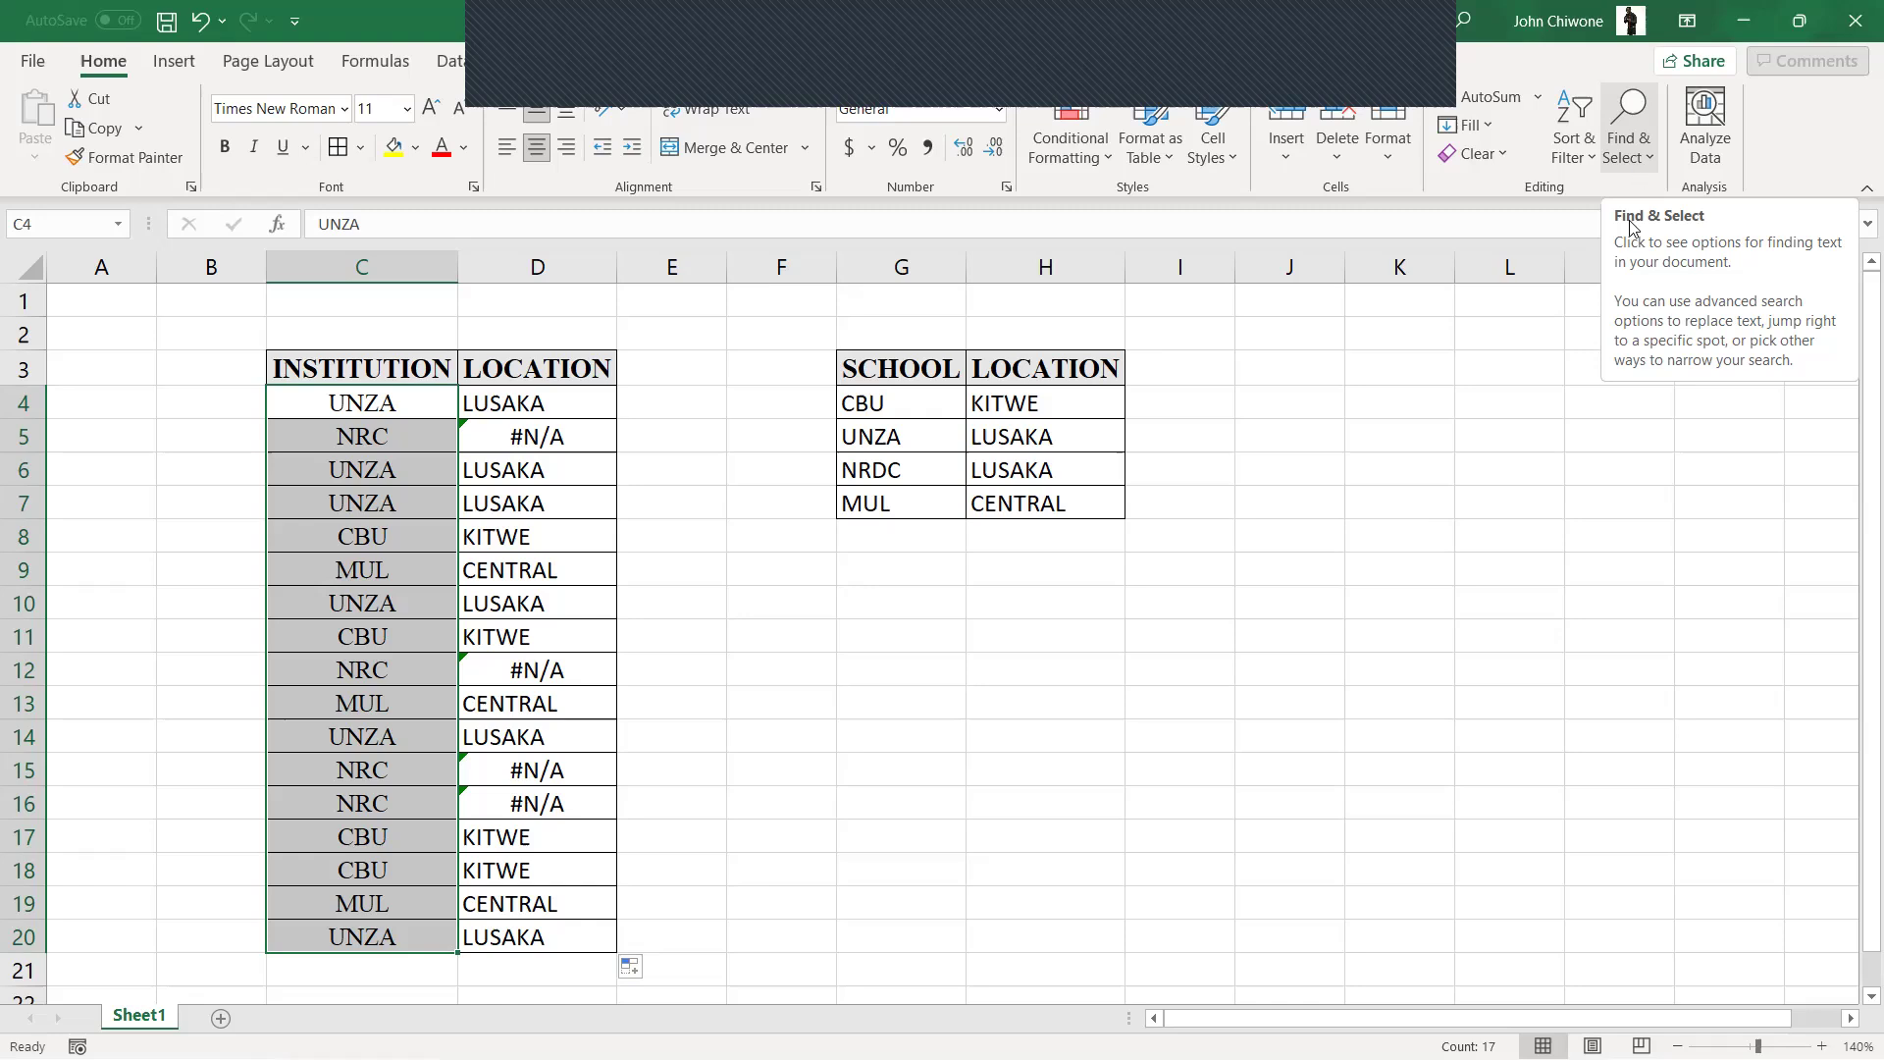
pyautogui.click(1644, 157)
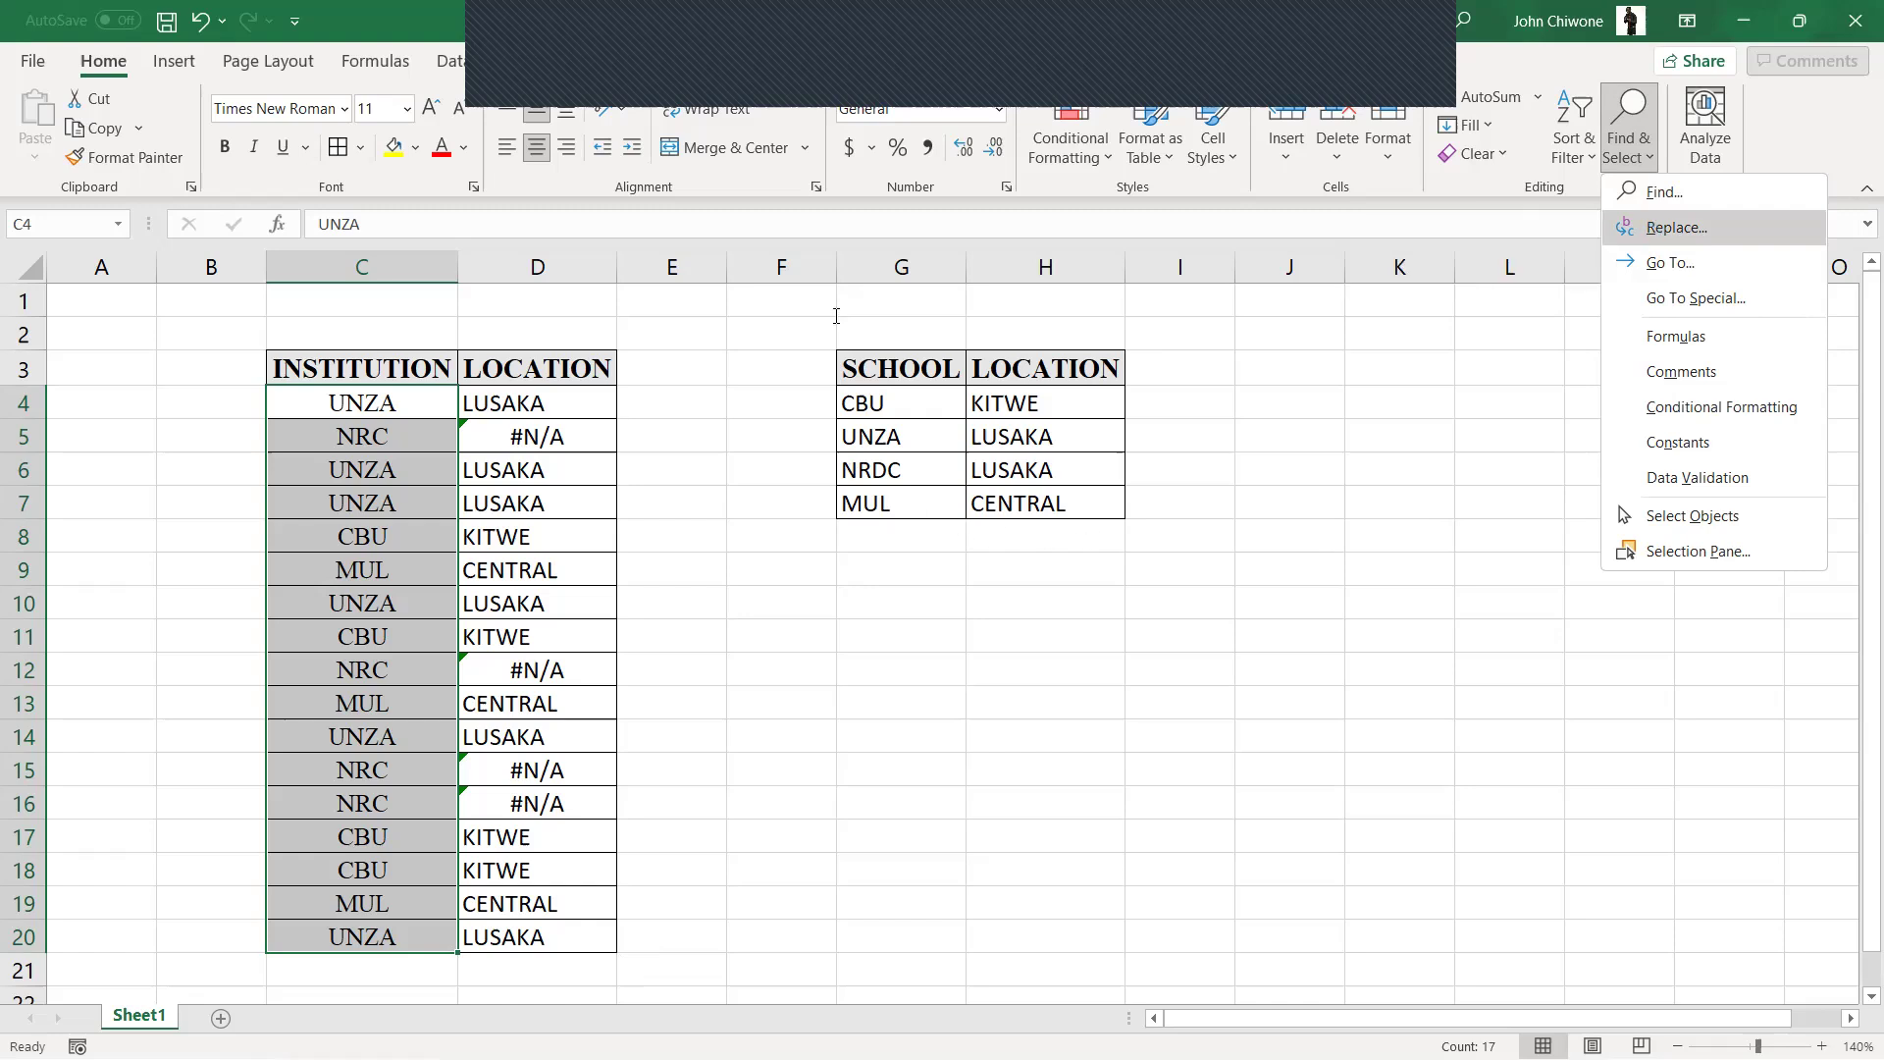
pyautogui.hotkey('ctrl', 'h')
pyautogui.click(816, 294)
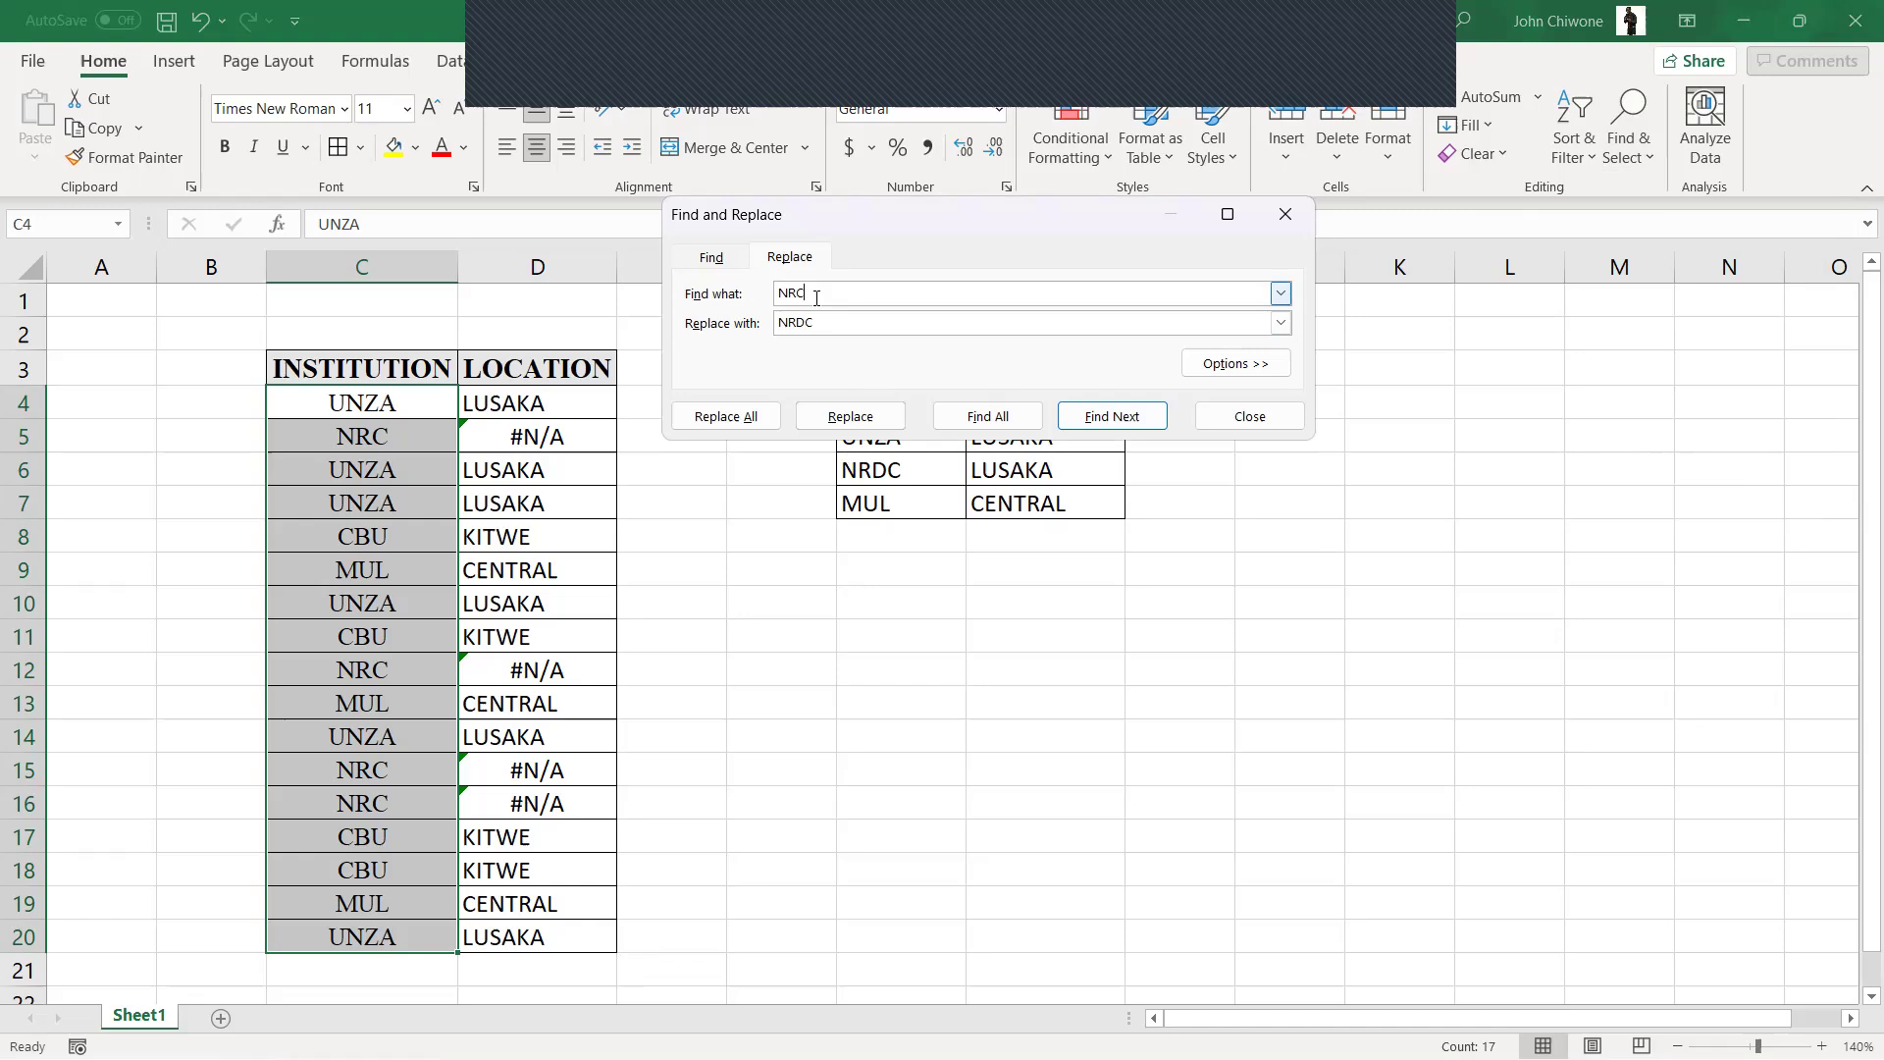
pyautogui.press('BackSpace')
pyautogui.press('BackSpace')
pyautogui.press('BackSpace')
pyautogui.write('NRC')
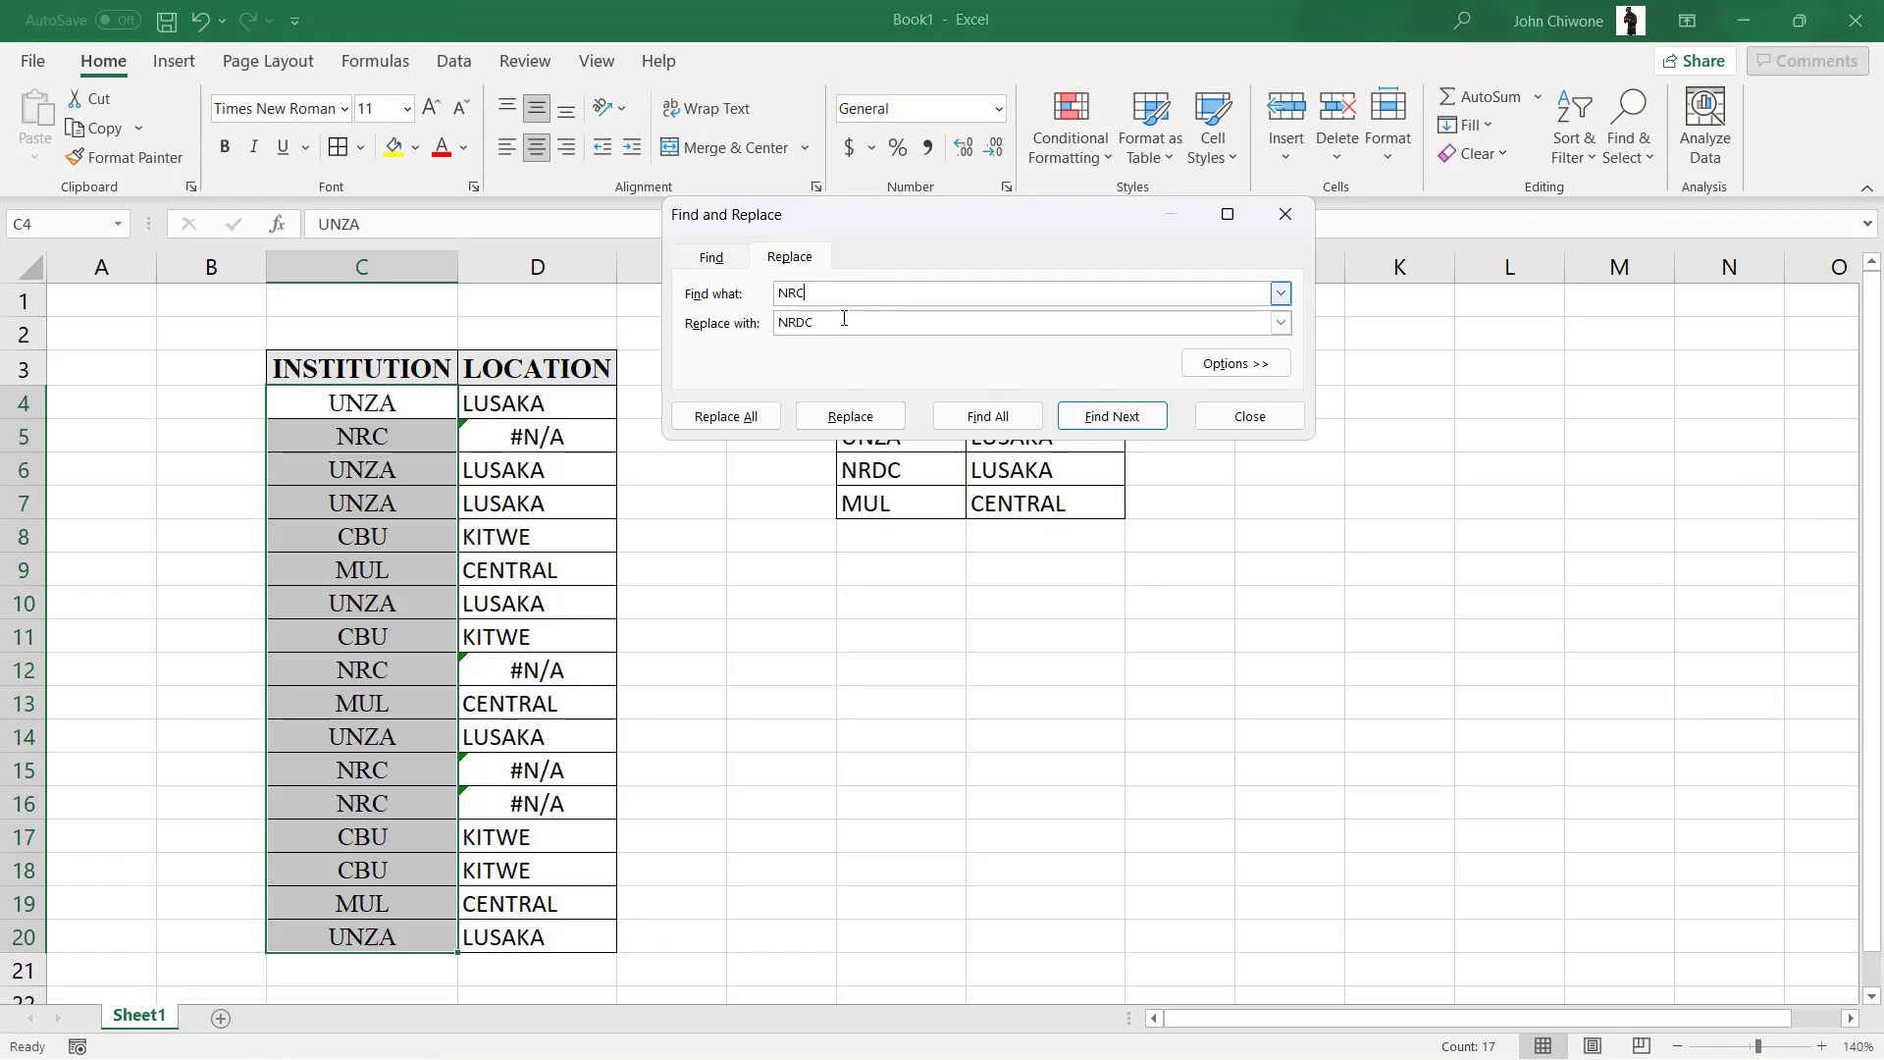
pyautogui.click(727, 419)
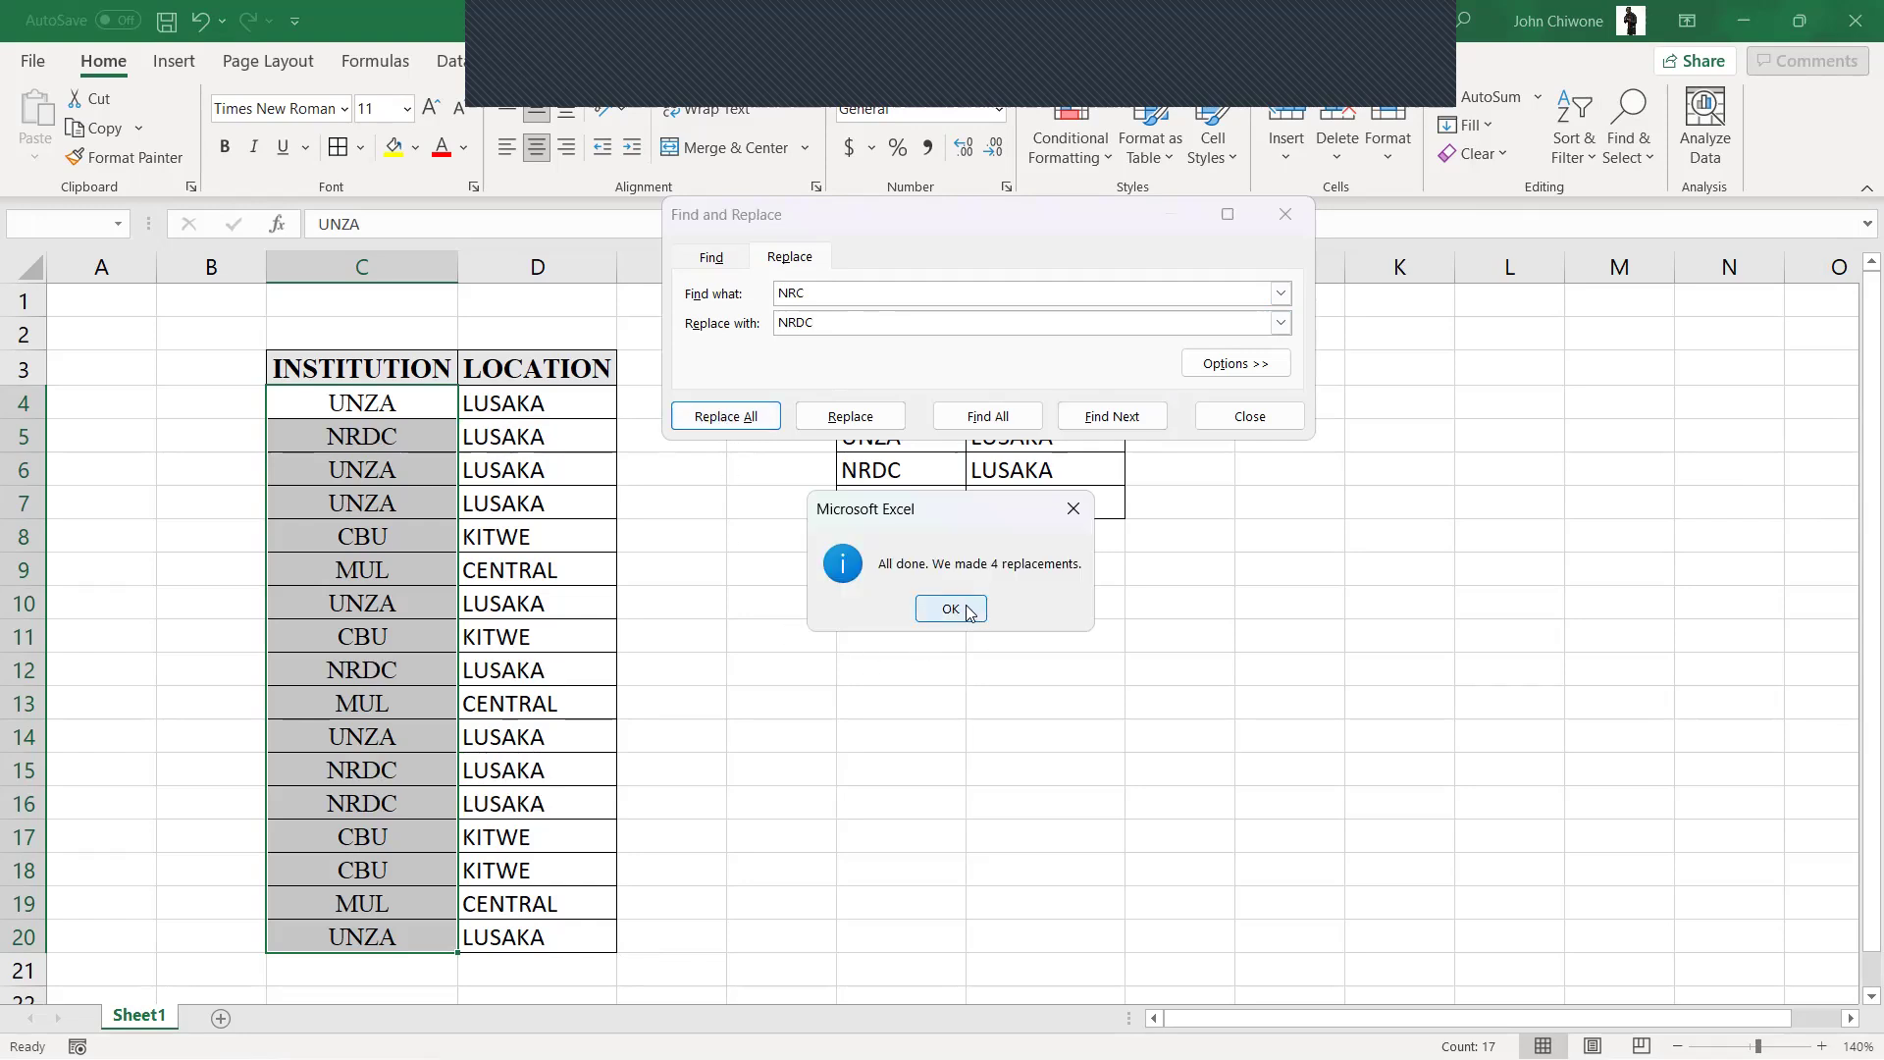
pyautogui.click(968, 610)
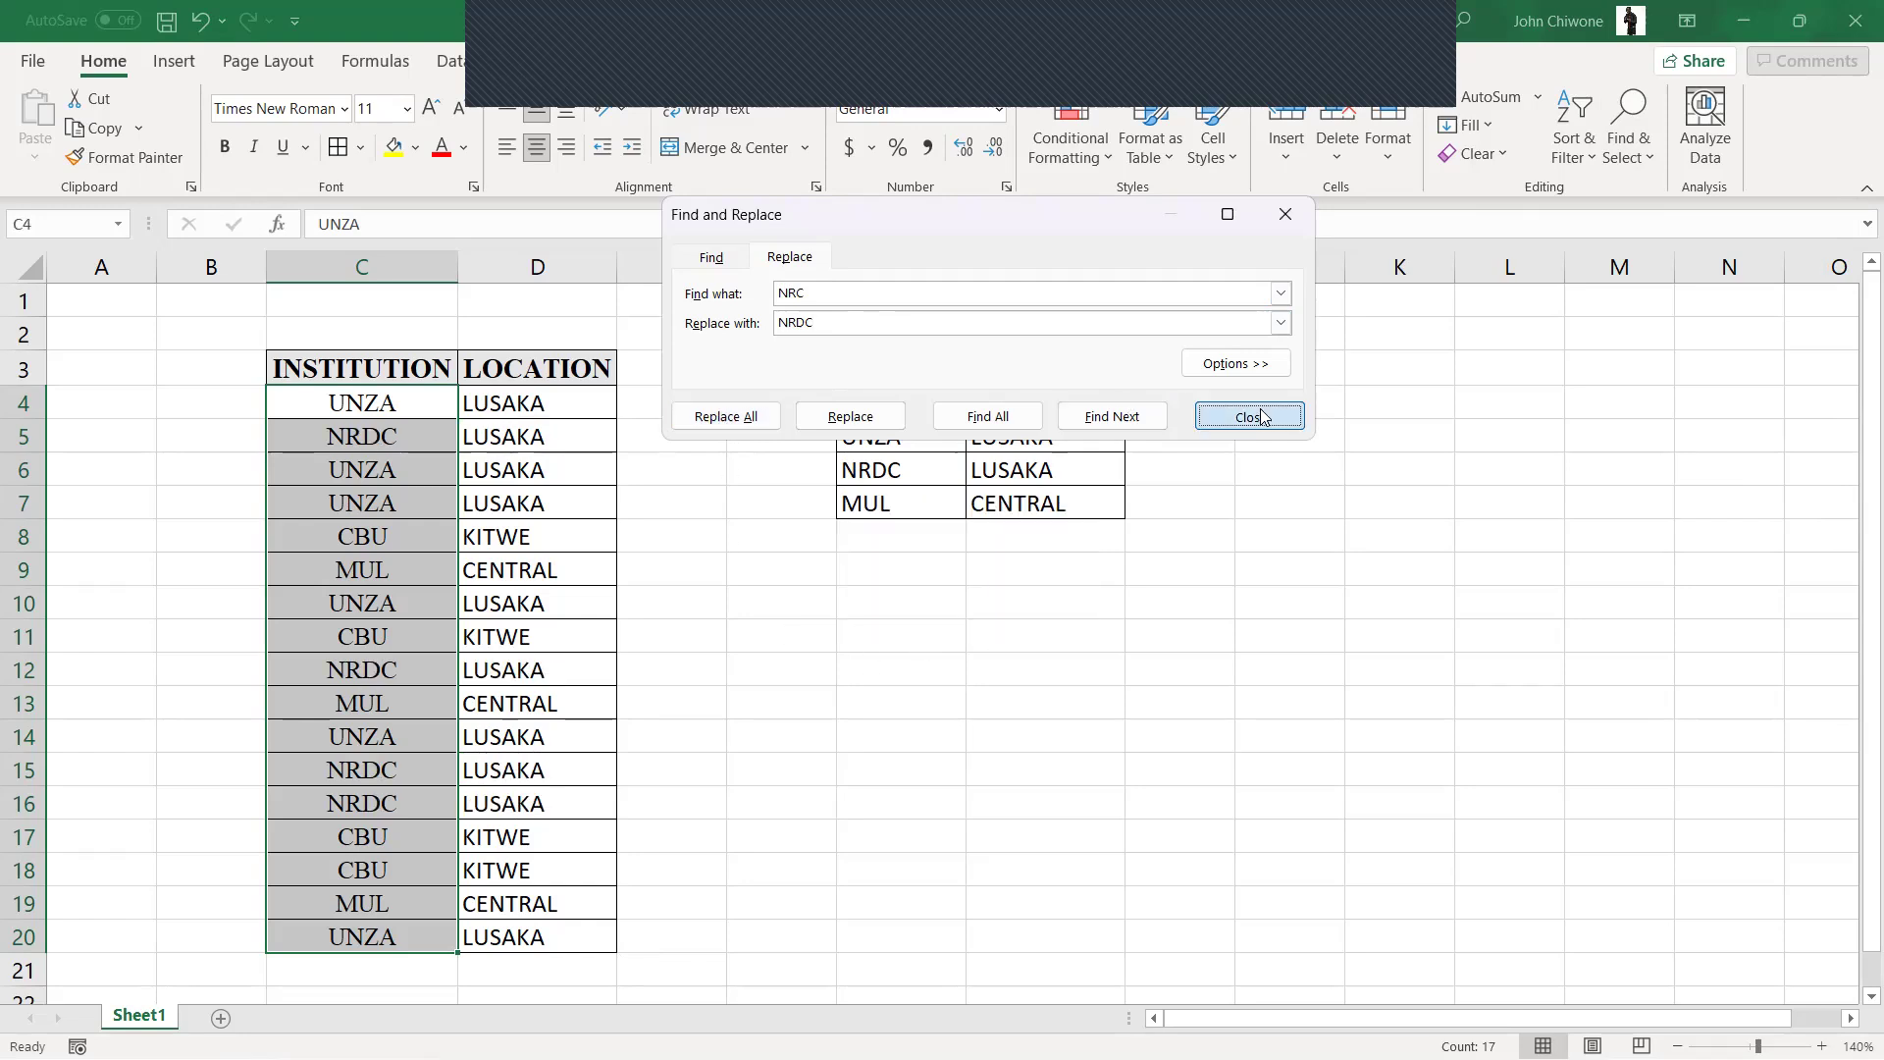
# Close Find and Replace and check the lookup formulas in several cells of the LOCATION column.
pyautogui.click(1259, 409)
pyautogui.click(529, 468)
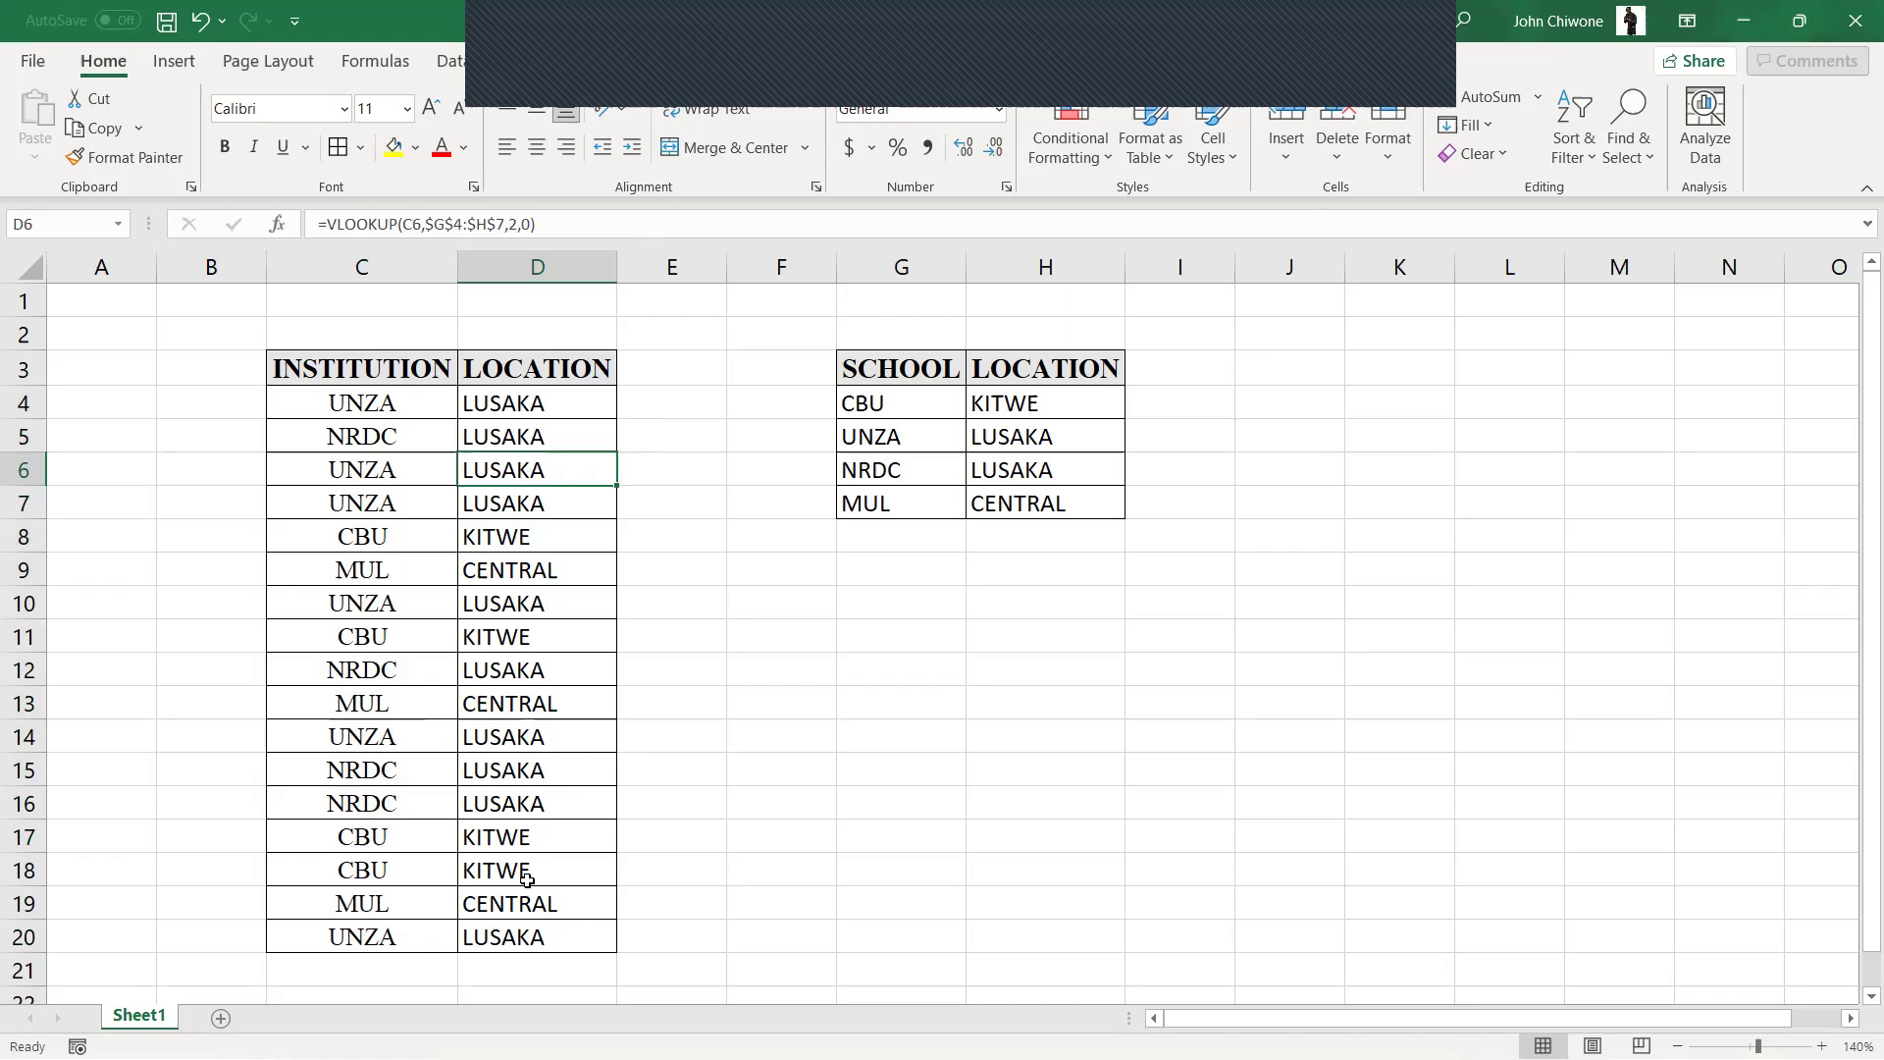
pyautogui.click(579, 576)
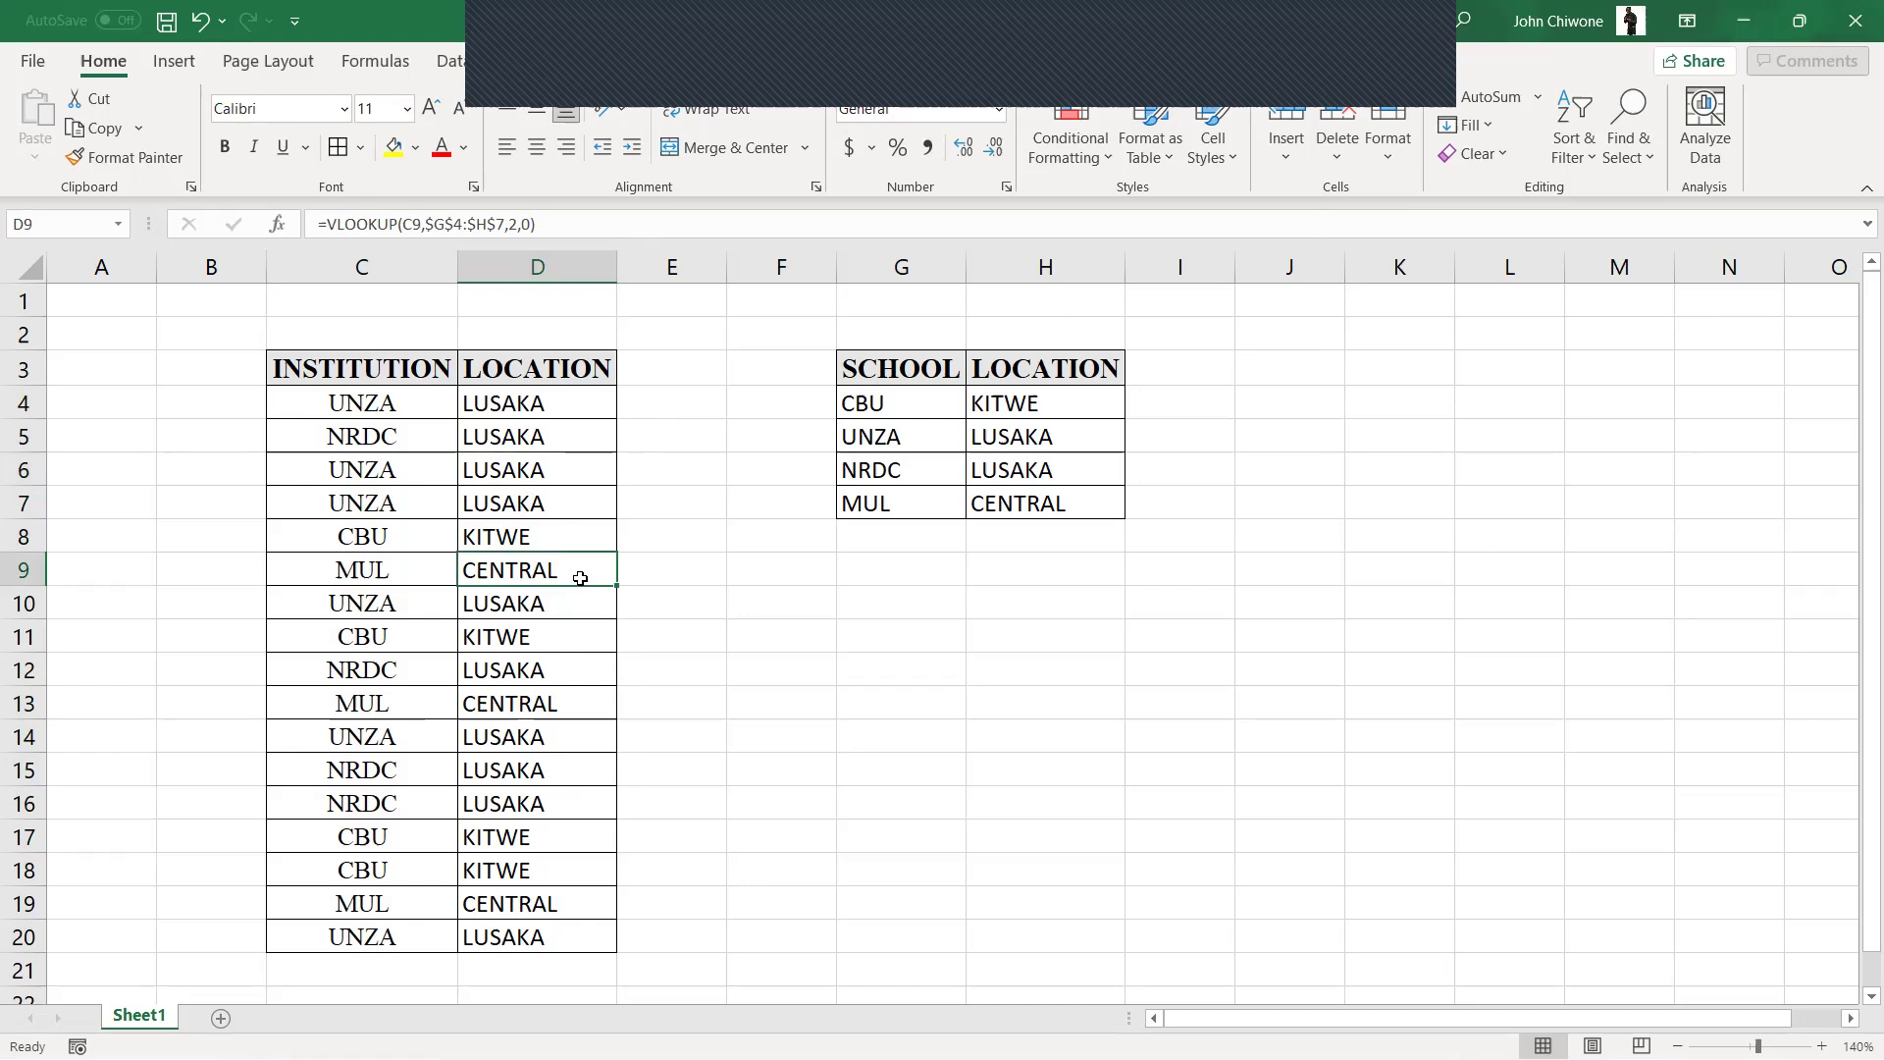
pyautogui.click(580, 485)
pyautogui.click(565, 438)
pyautogui.click(550, 610)
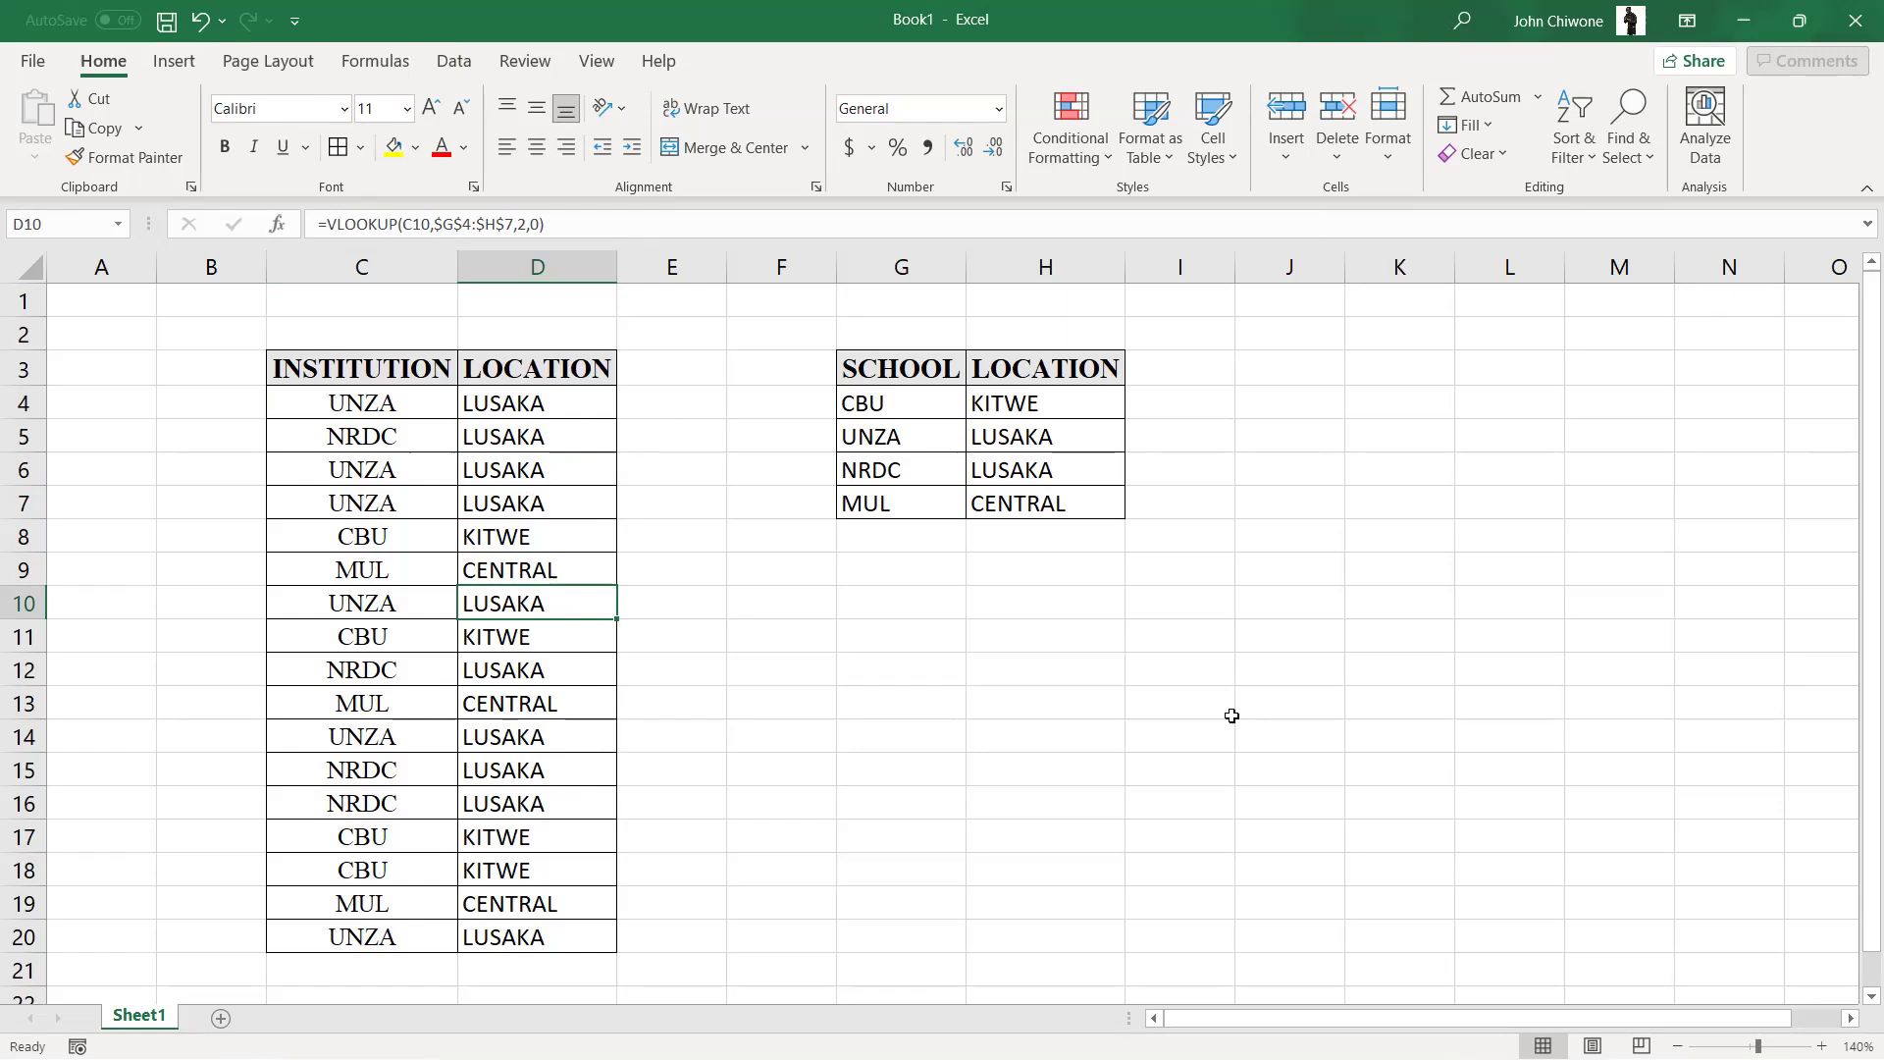
pyautogui.press('Up')
pyautogui.press('Up')
pyautogui.press('Up')
pyautogui.press('Up')
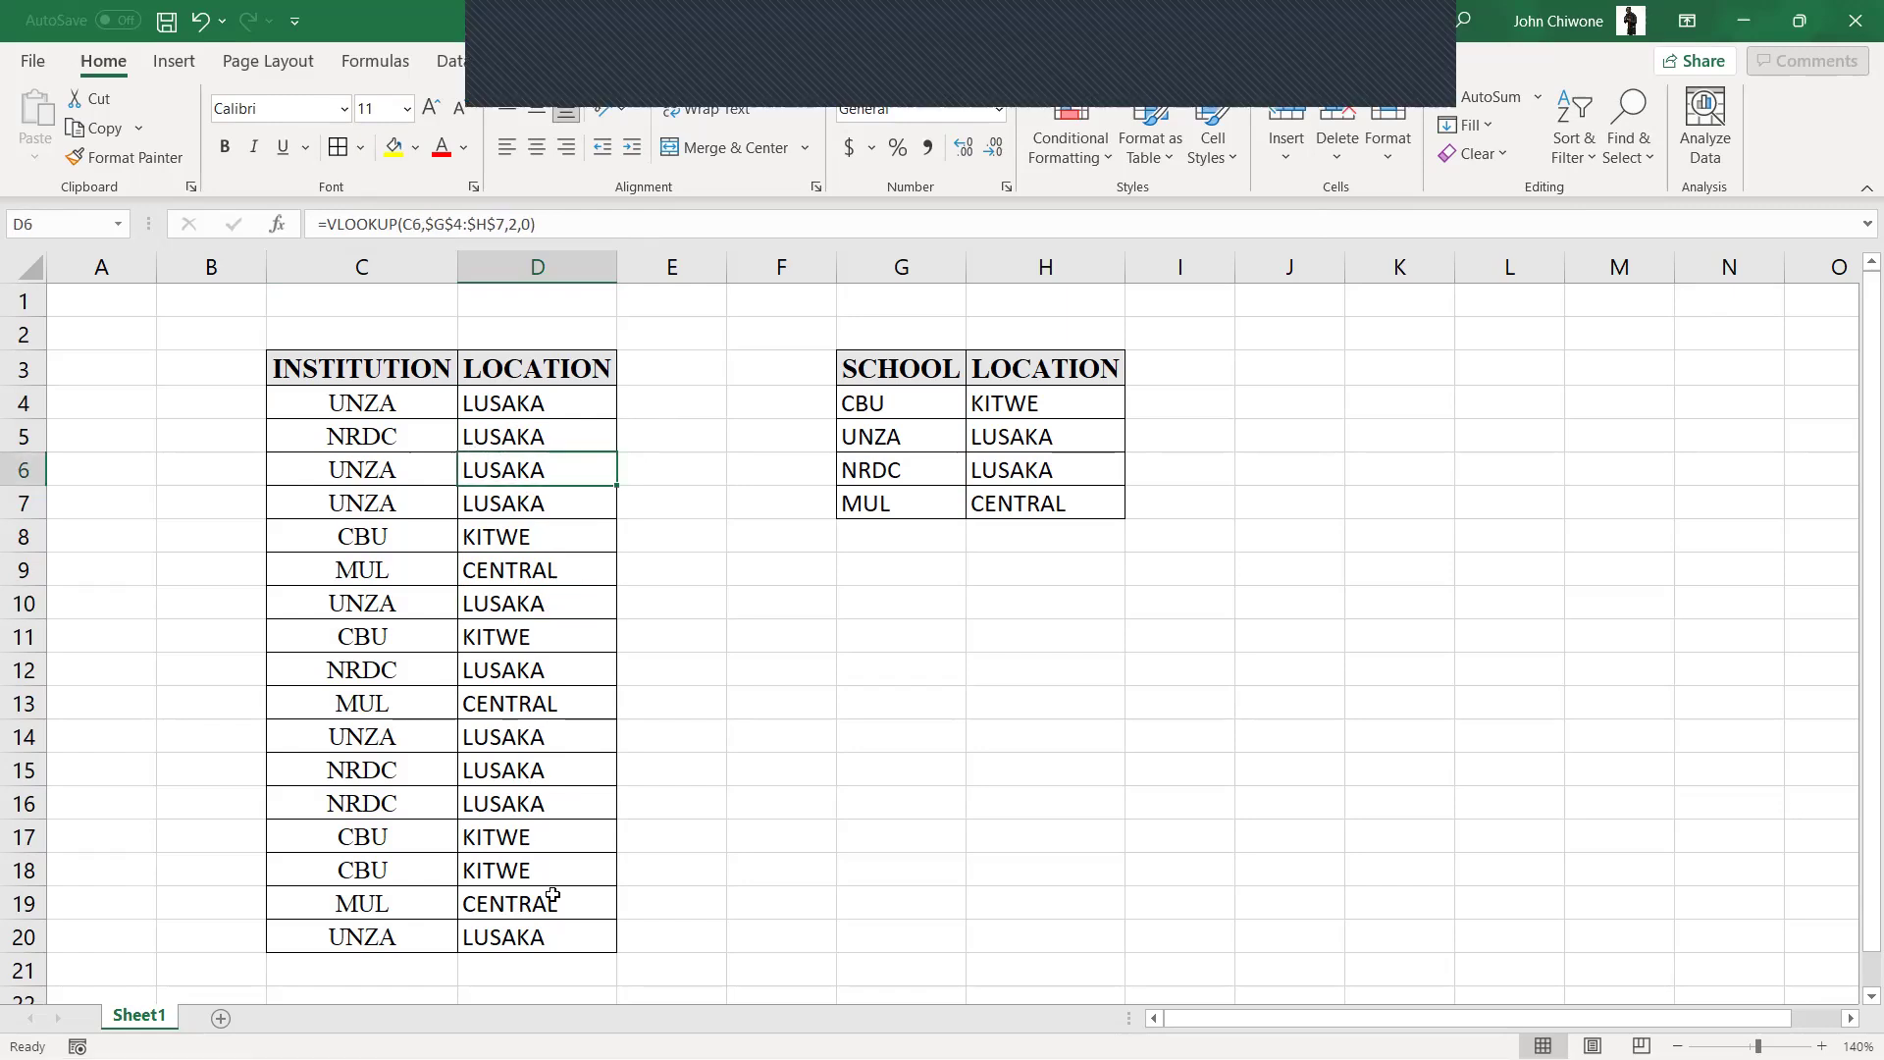
pyautogui.click(545, 966)
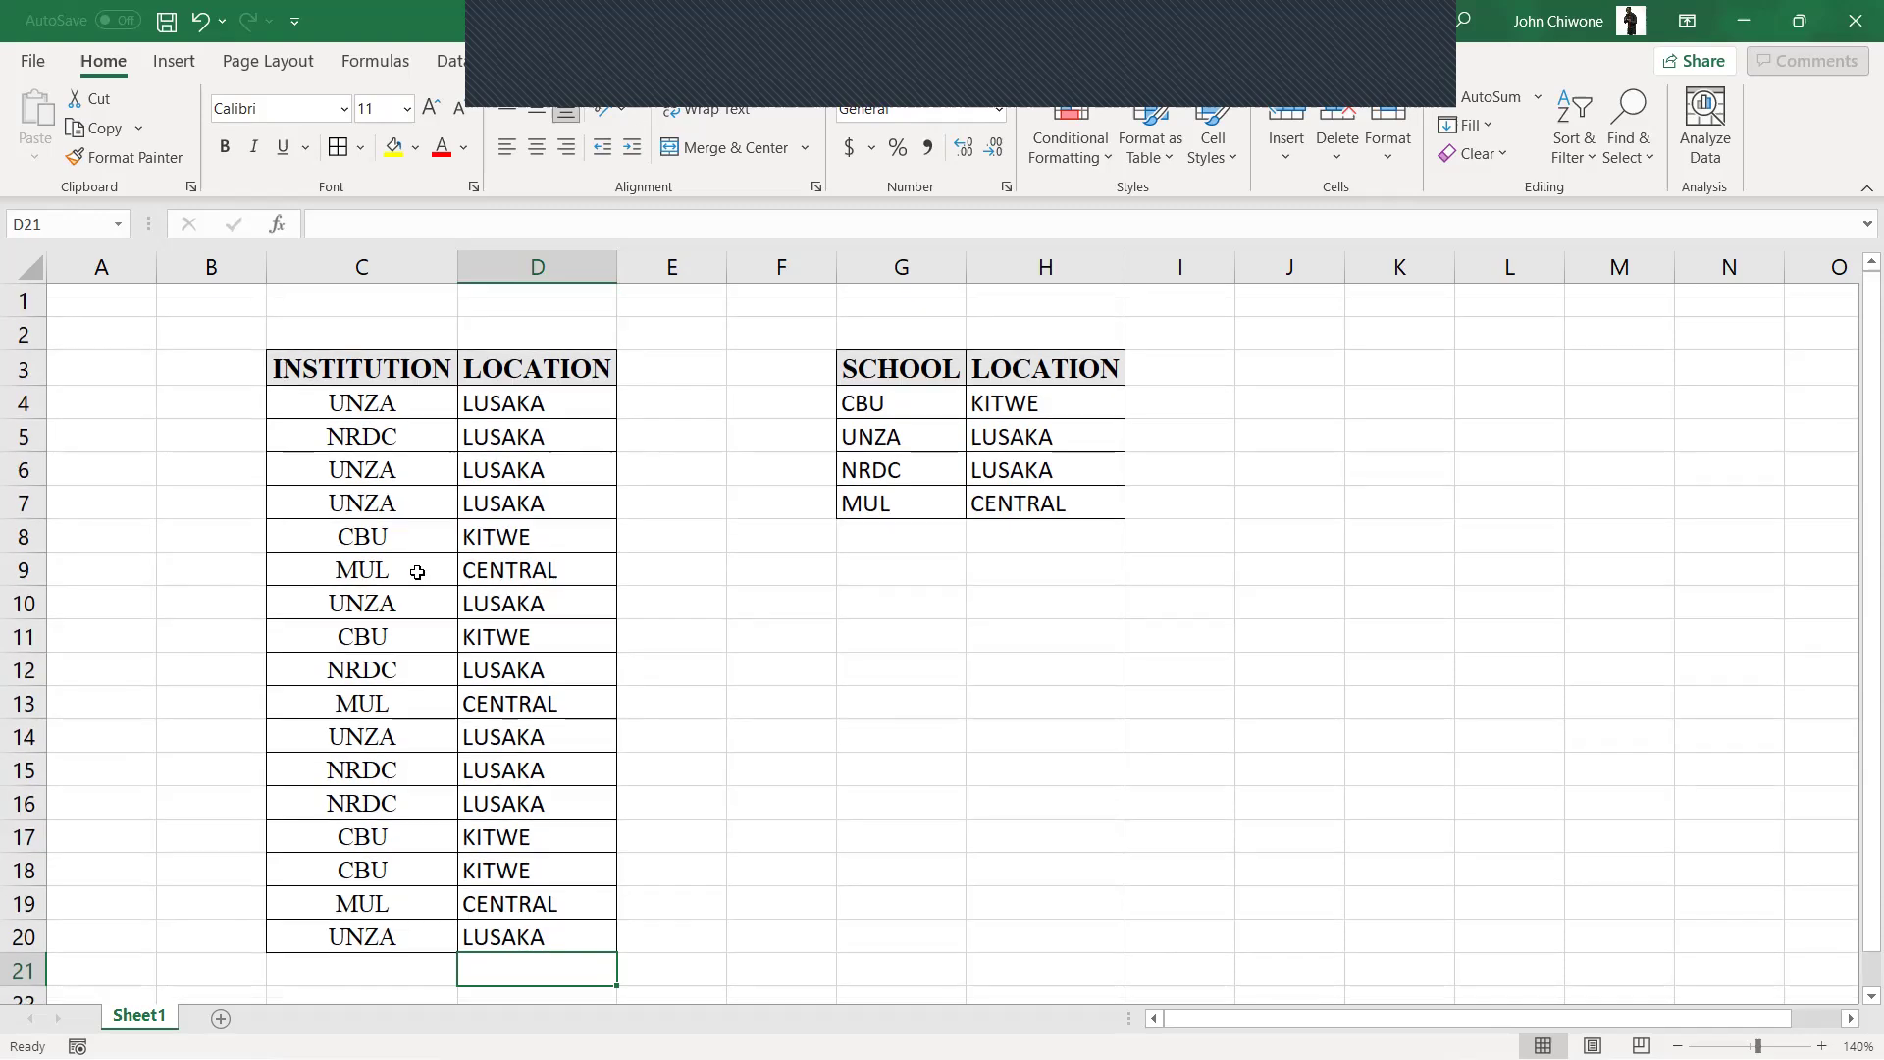
# Count the CBU entries in C4:C20 with a COUNTIF formula in cell C21.
pyautogui.click(393, 972)
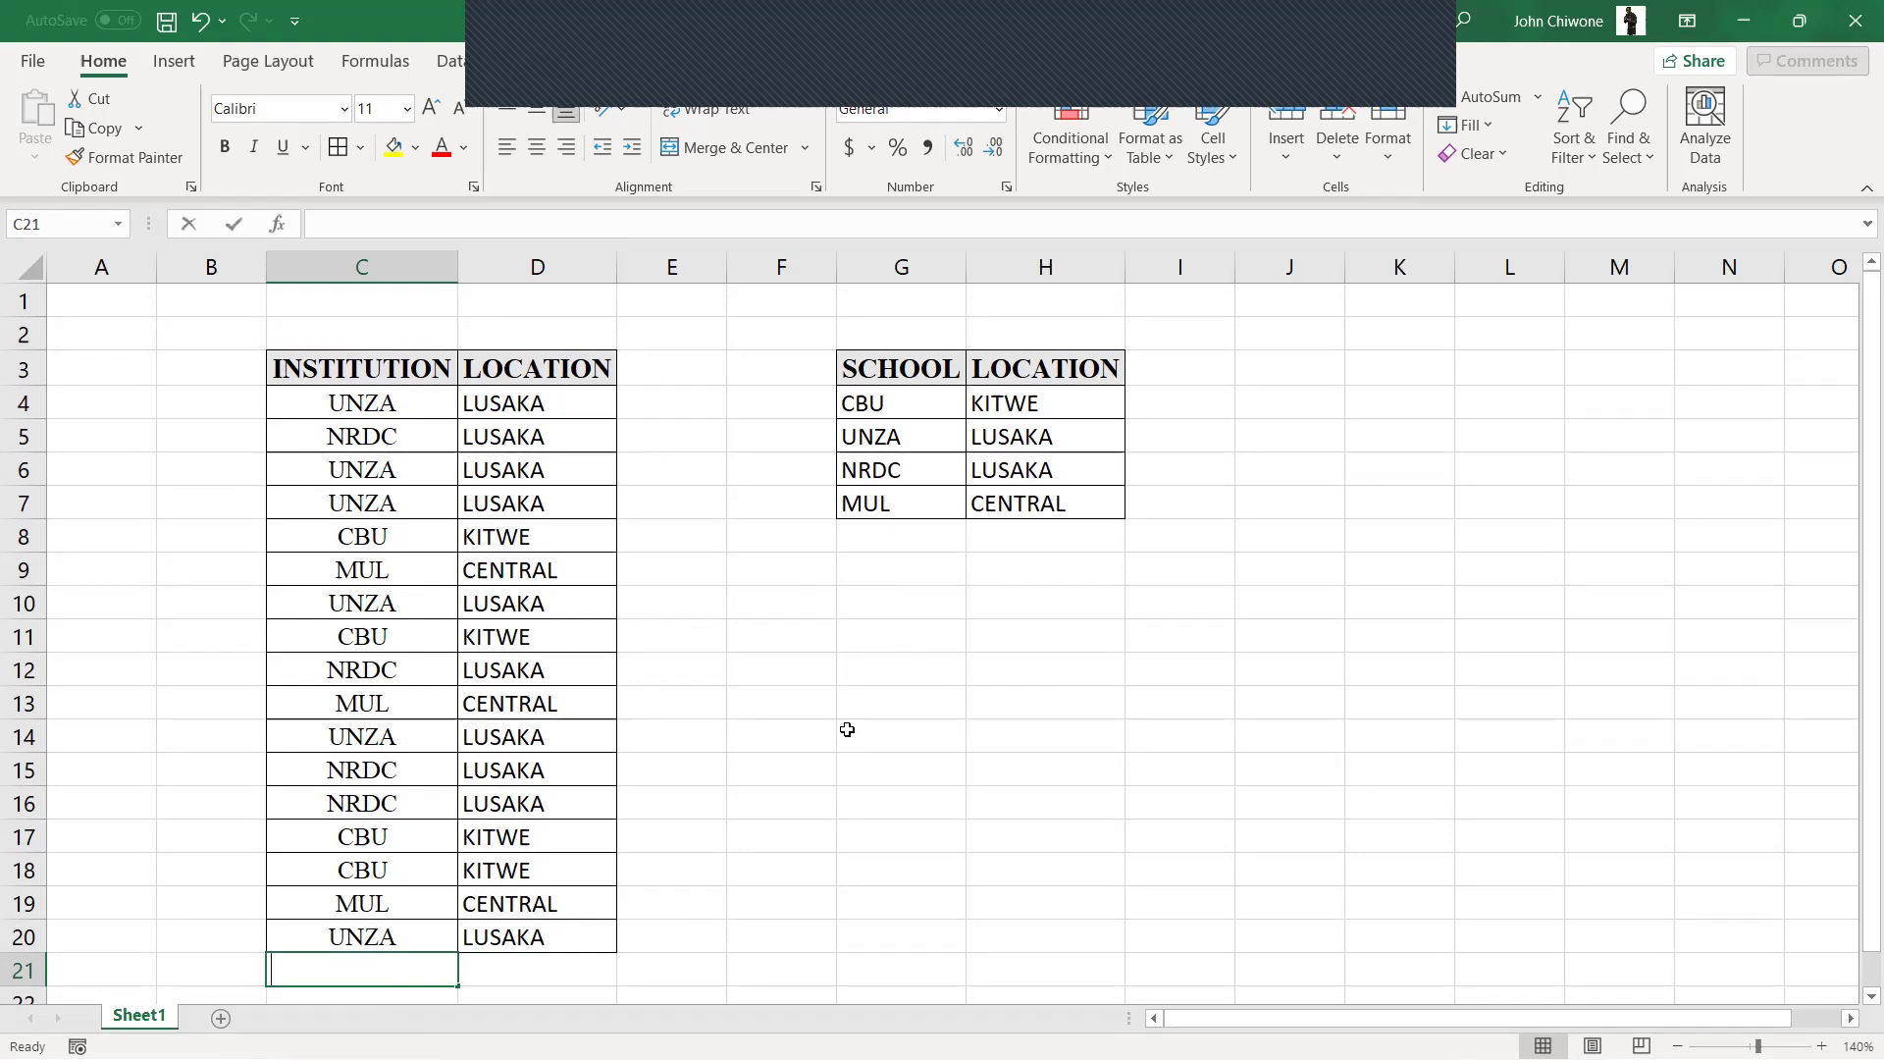
pyautogui.write('CBU')
pyautogui.press('BackSpace')
pyautogui.press('BackSpace')
pyautogui.press('BackSpace')
pyautogui.write('=')
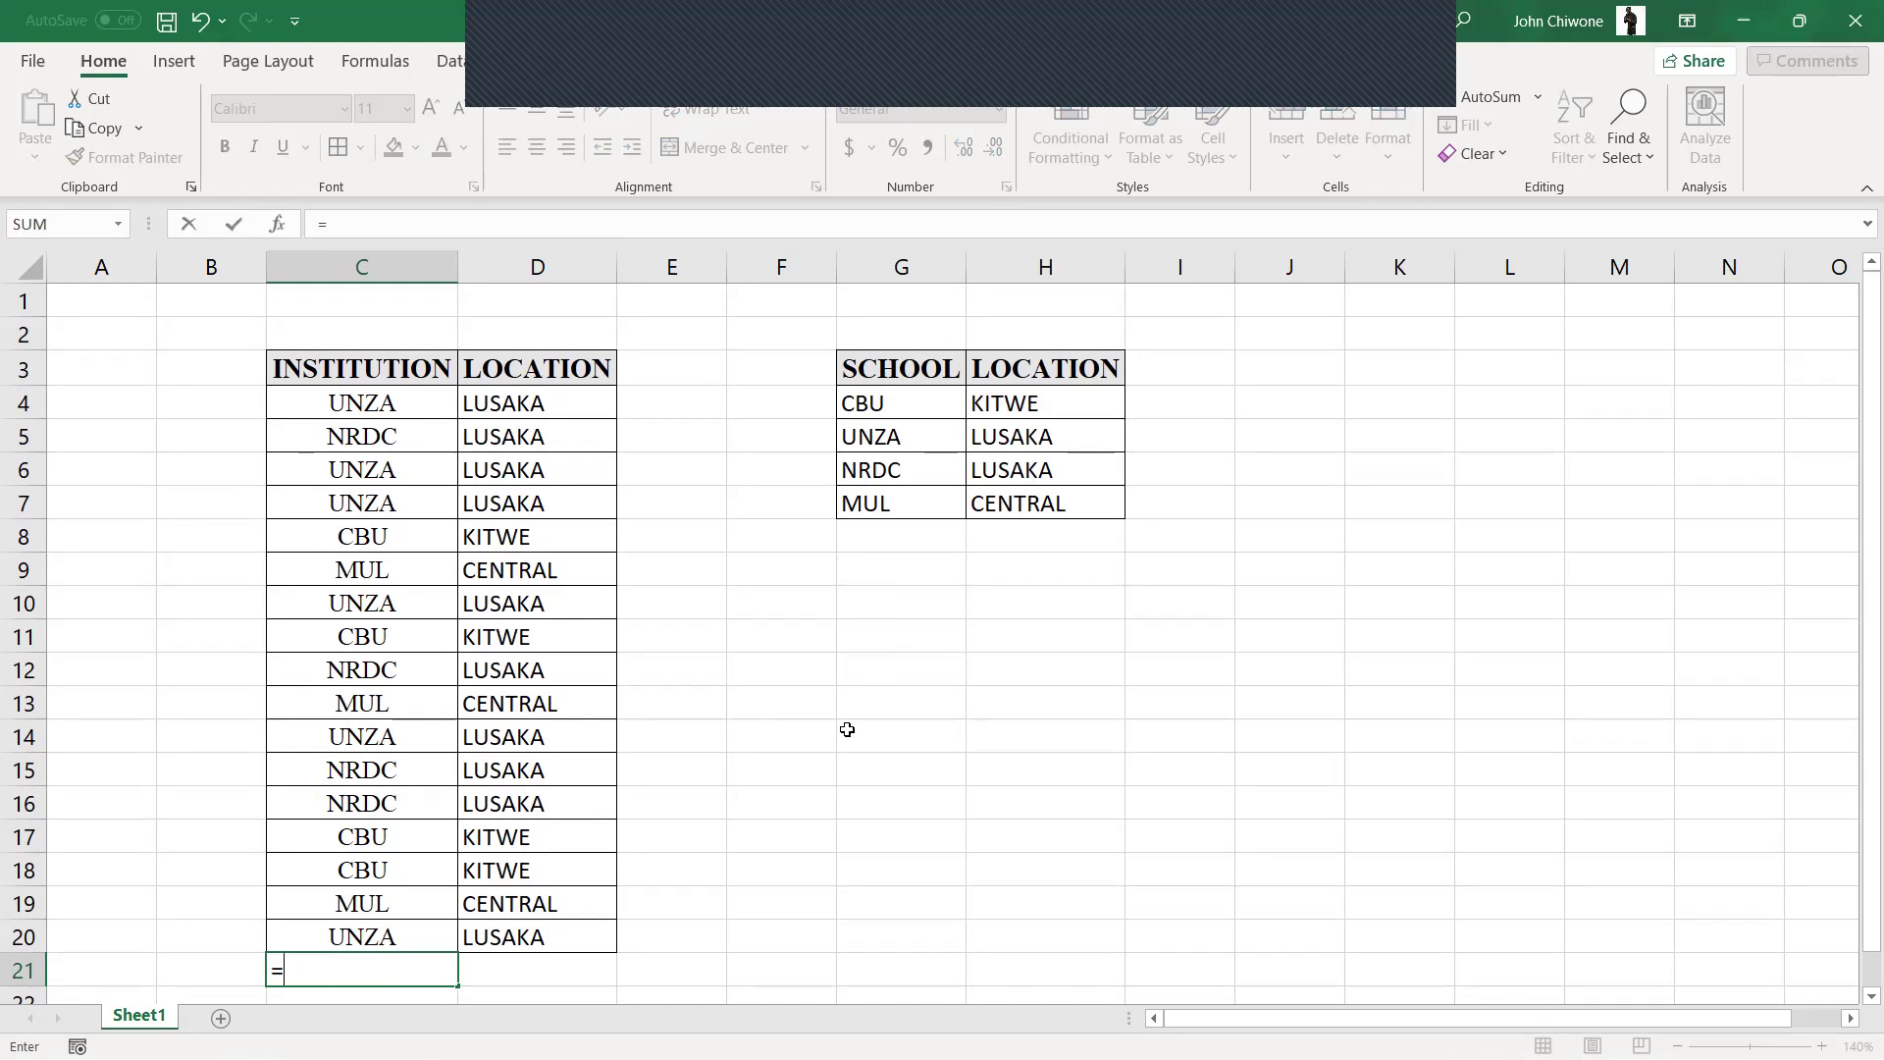
pyautogui.write('COU')
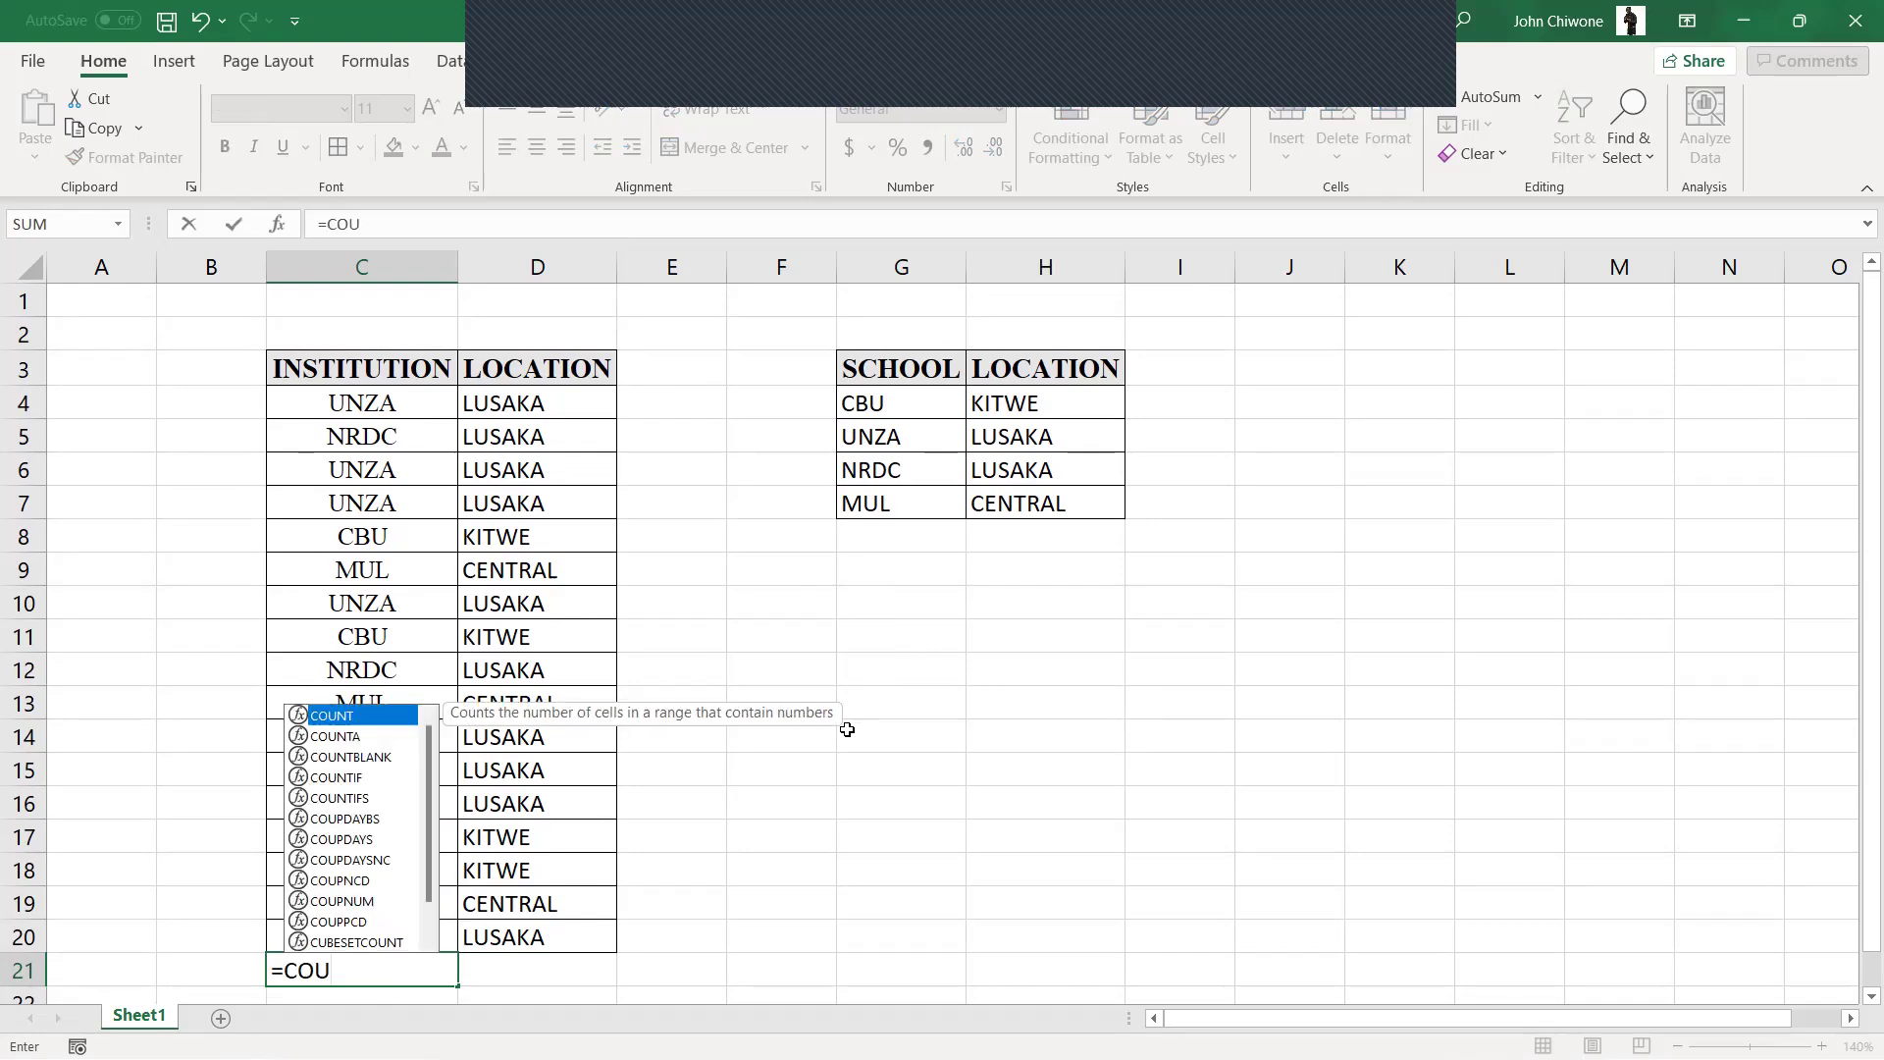
pyautogui.write('NTI')
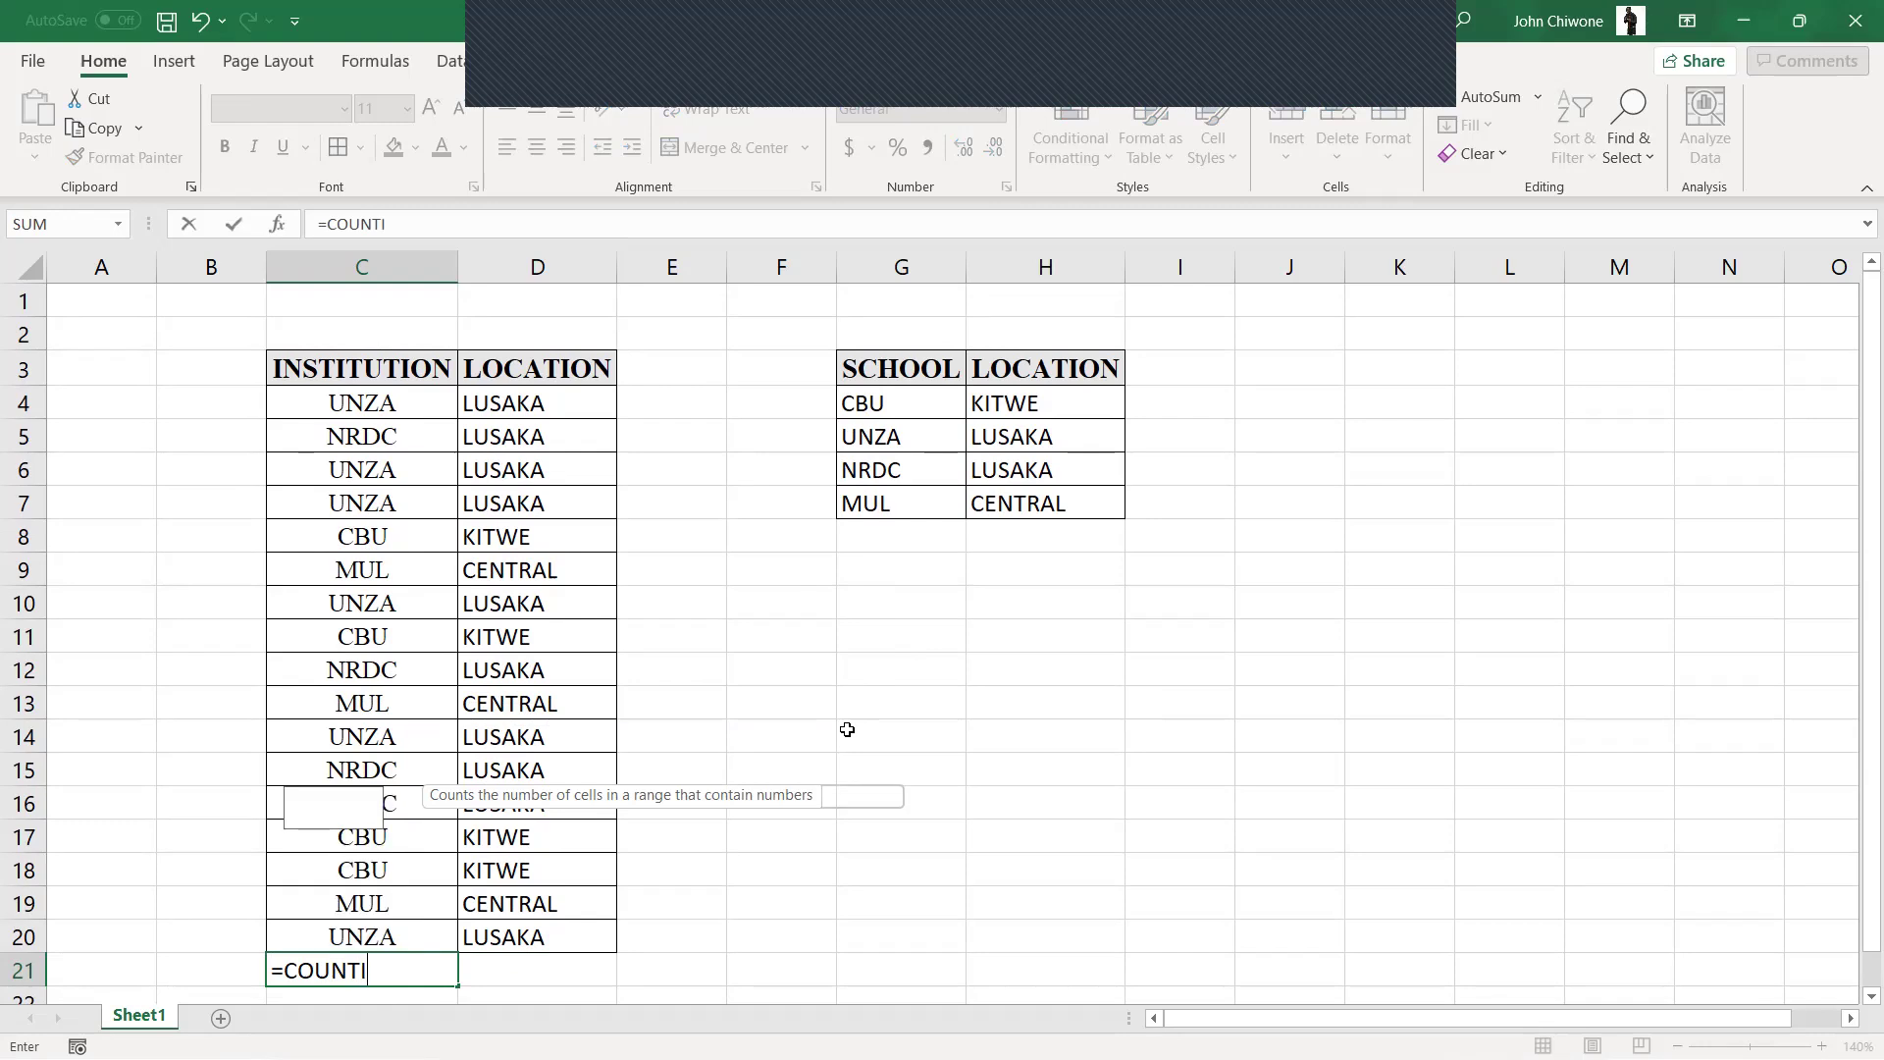
pyautogui.press('Tab')
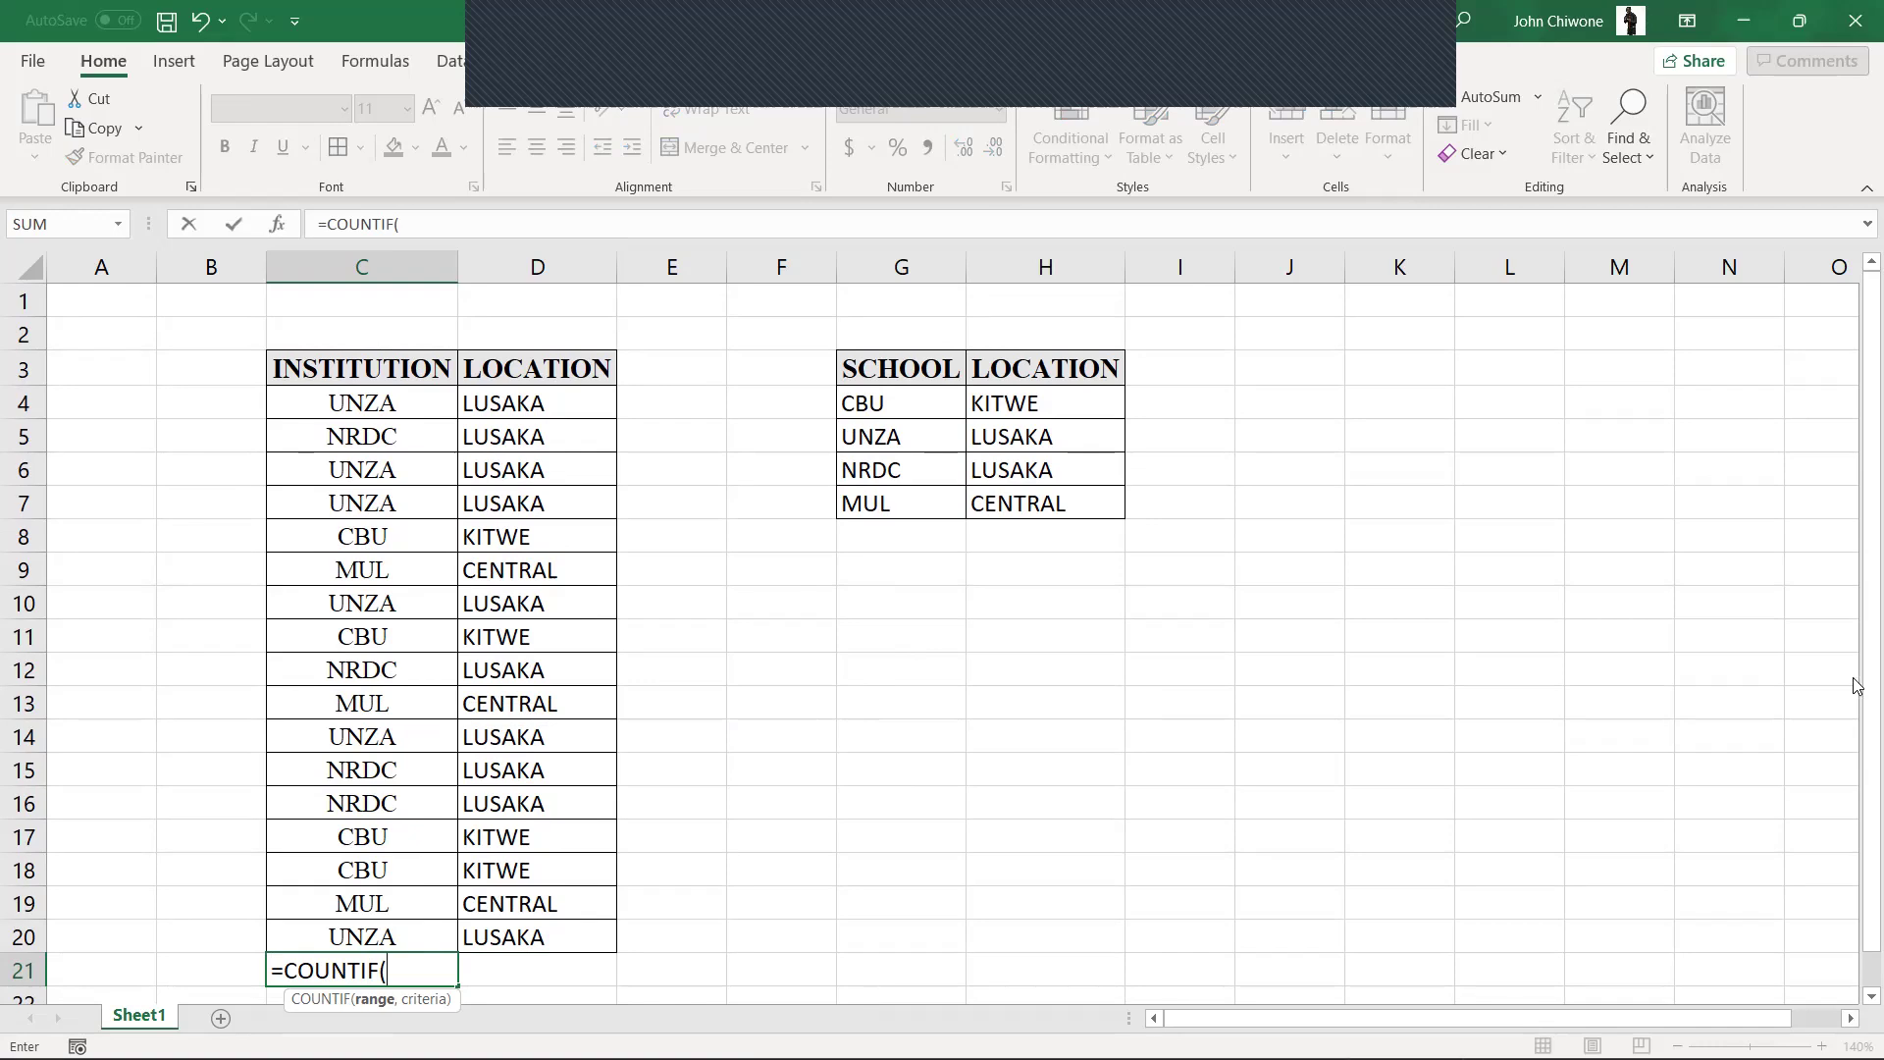
pyautogui.scroll(-1, 1857, 685)
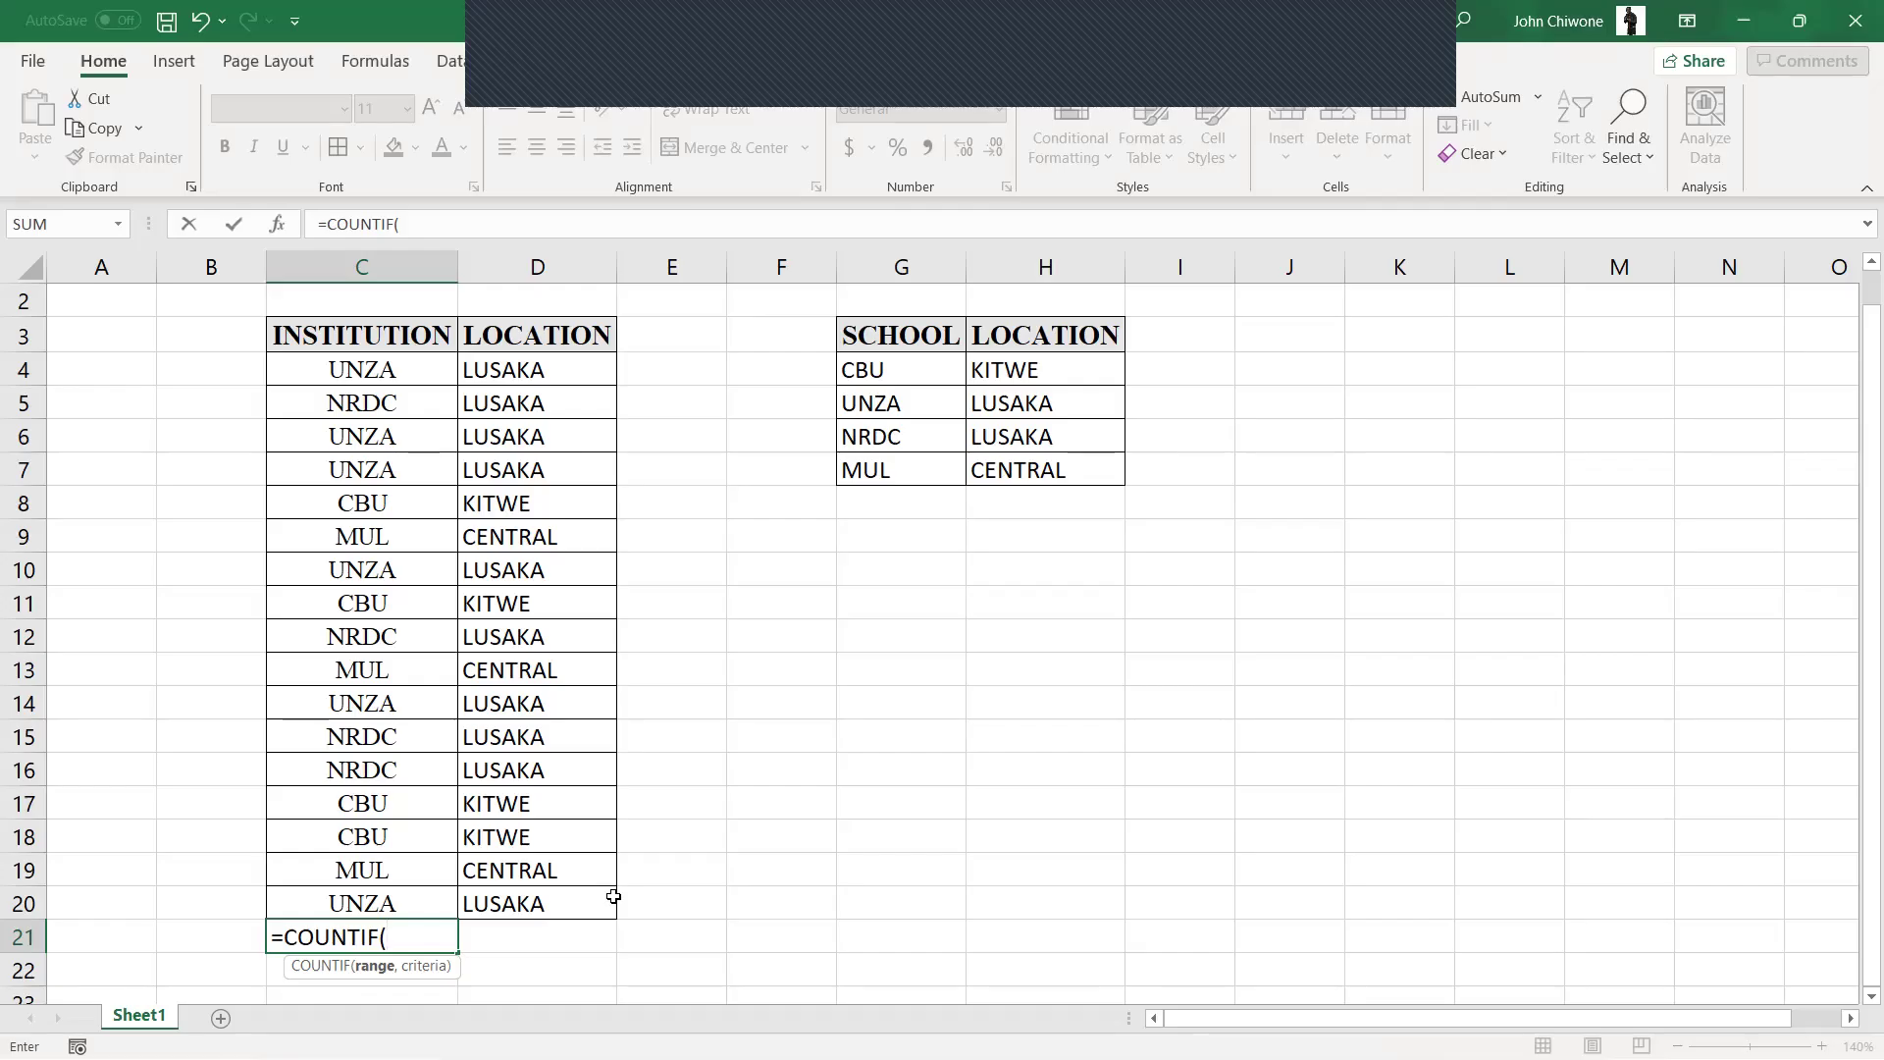
pyautogui.click(391, 375)
pyautogui.hotkey('ctrl', 'shift', 'Down')
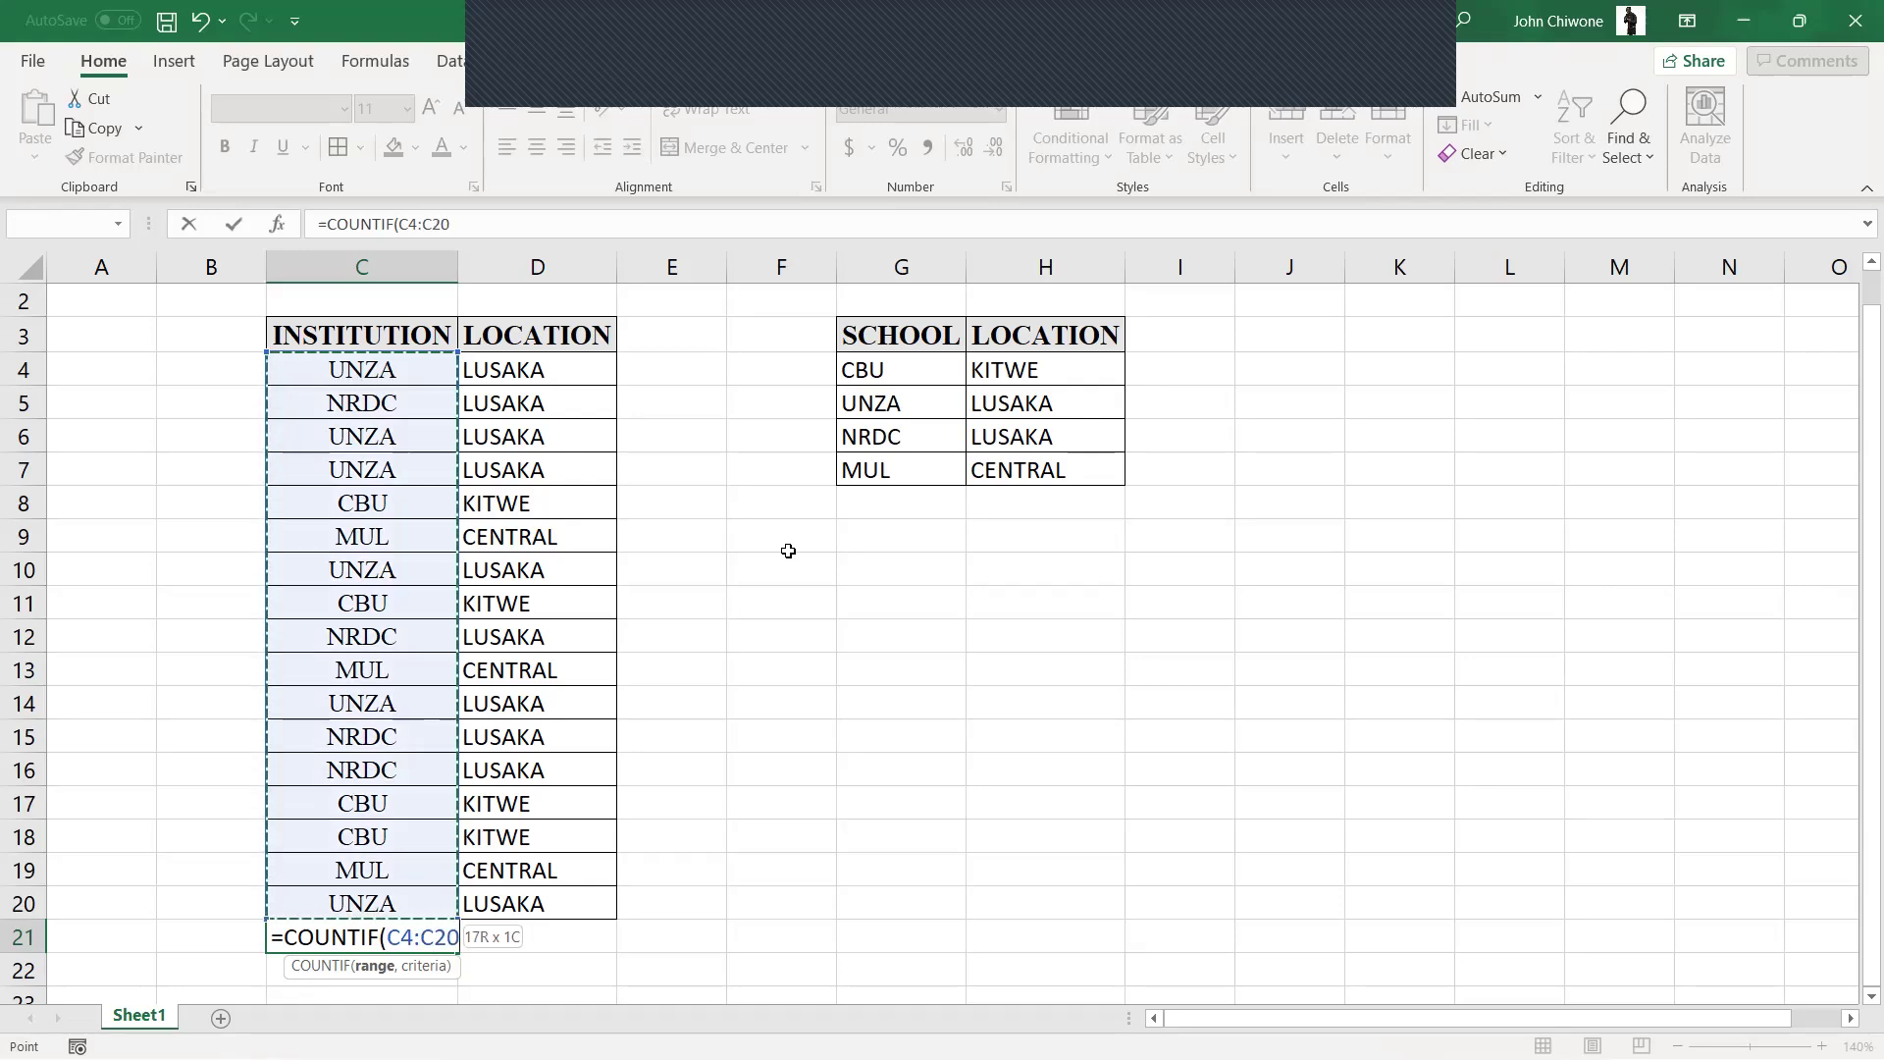
pyautogui.write(',"U')
pyautogui.press('BackSpace')
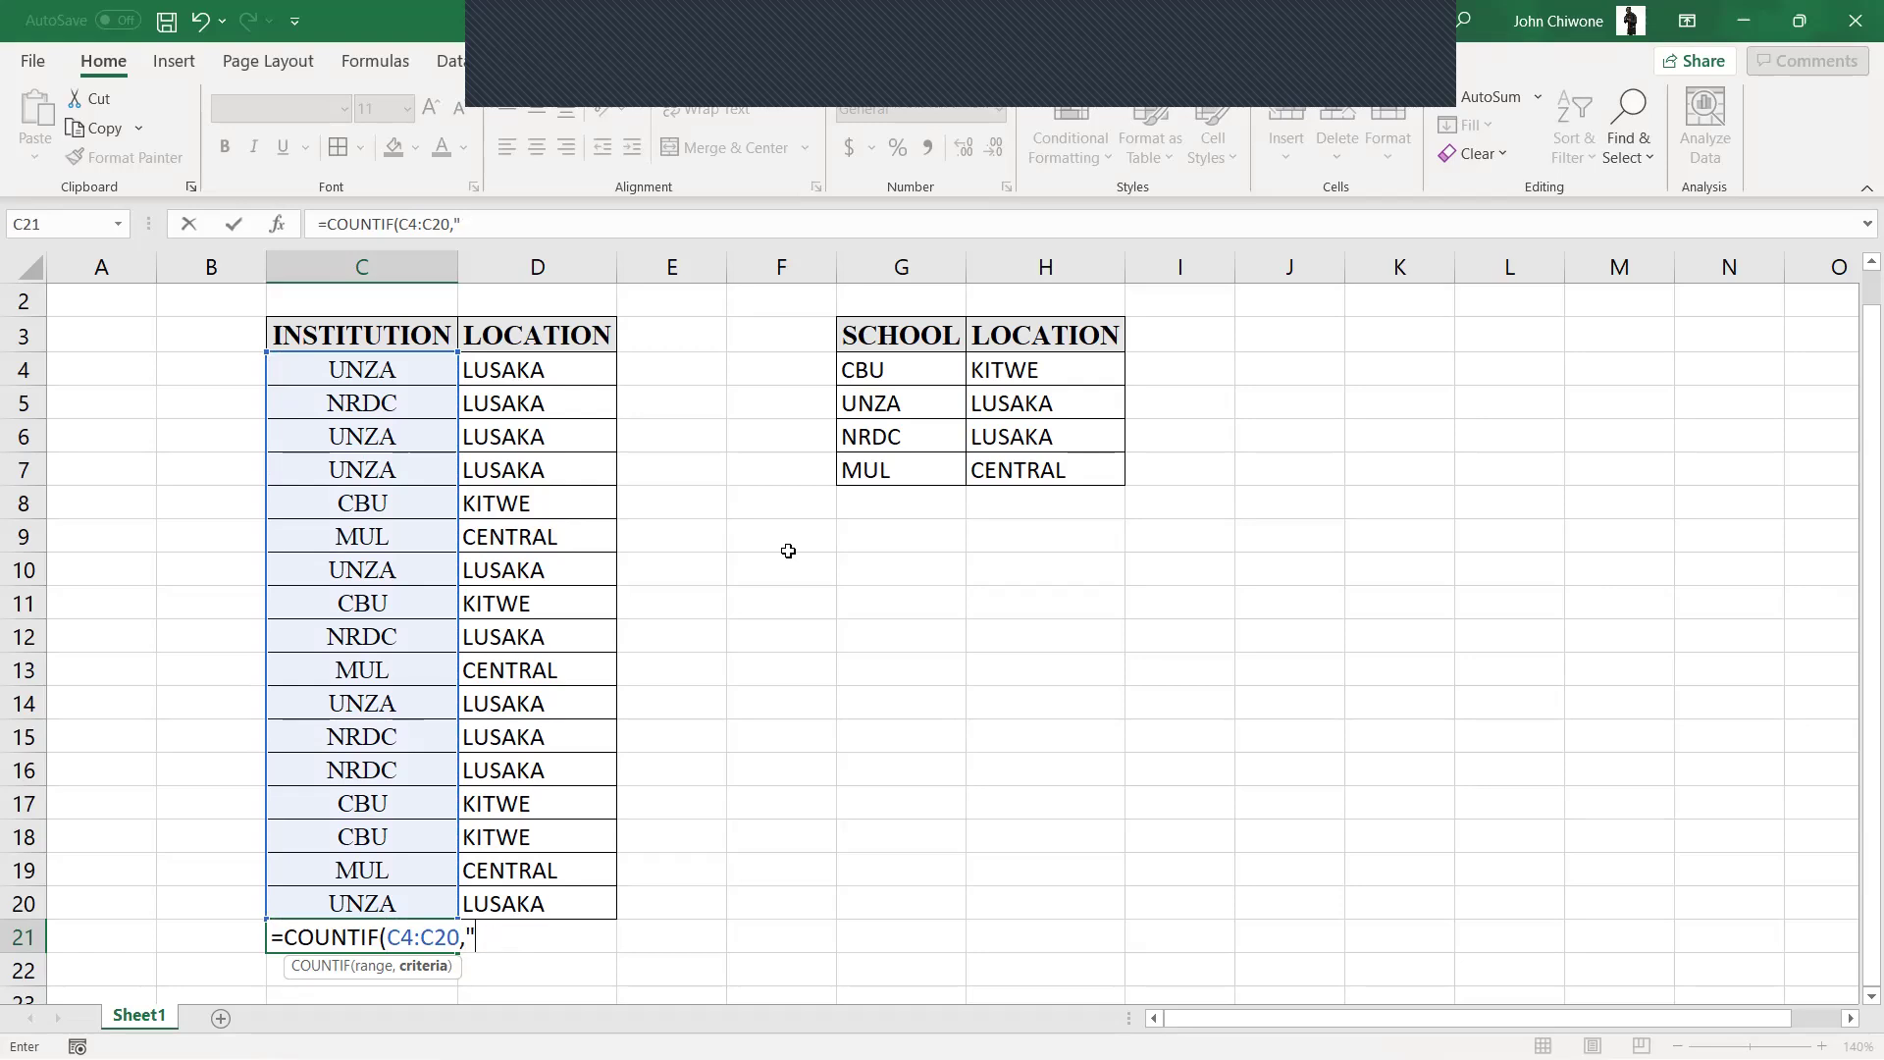
pyautogui.write('C')
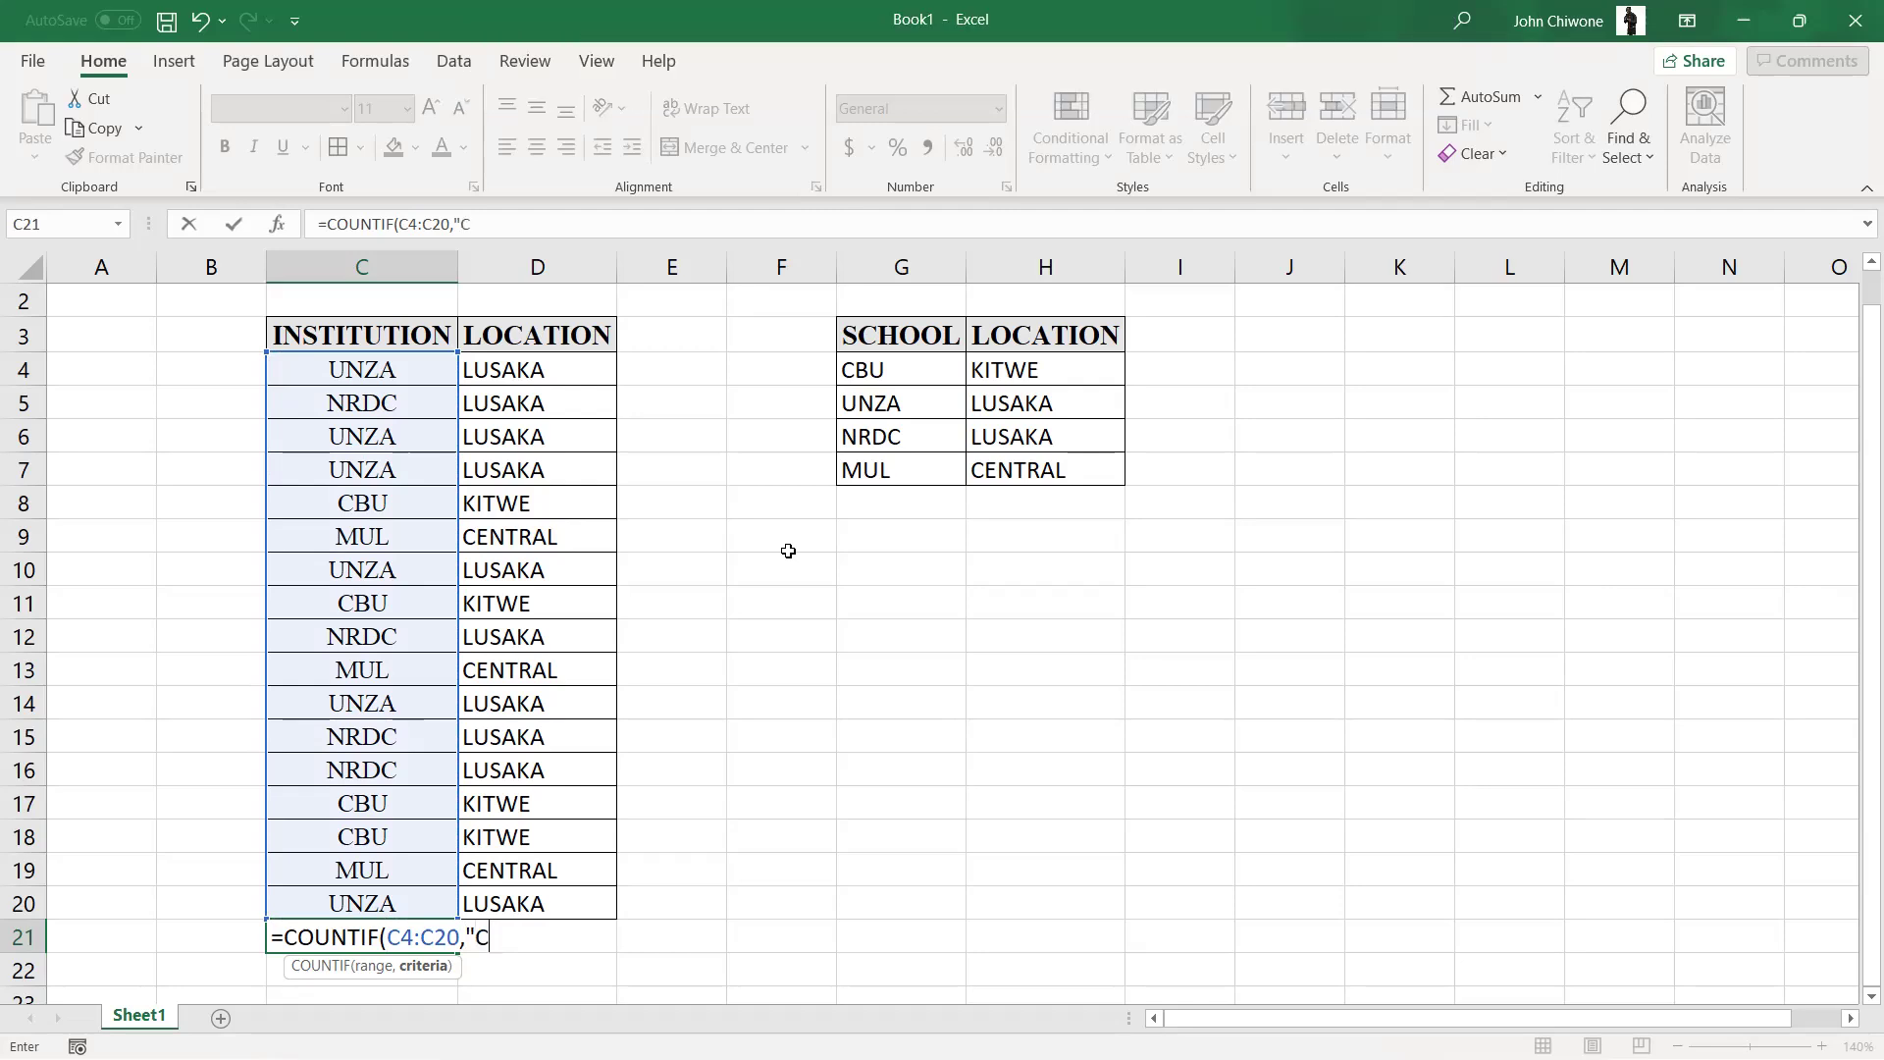
pyautogui.write('BU"')
pyautogui.press('Return')
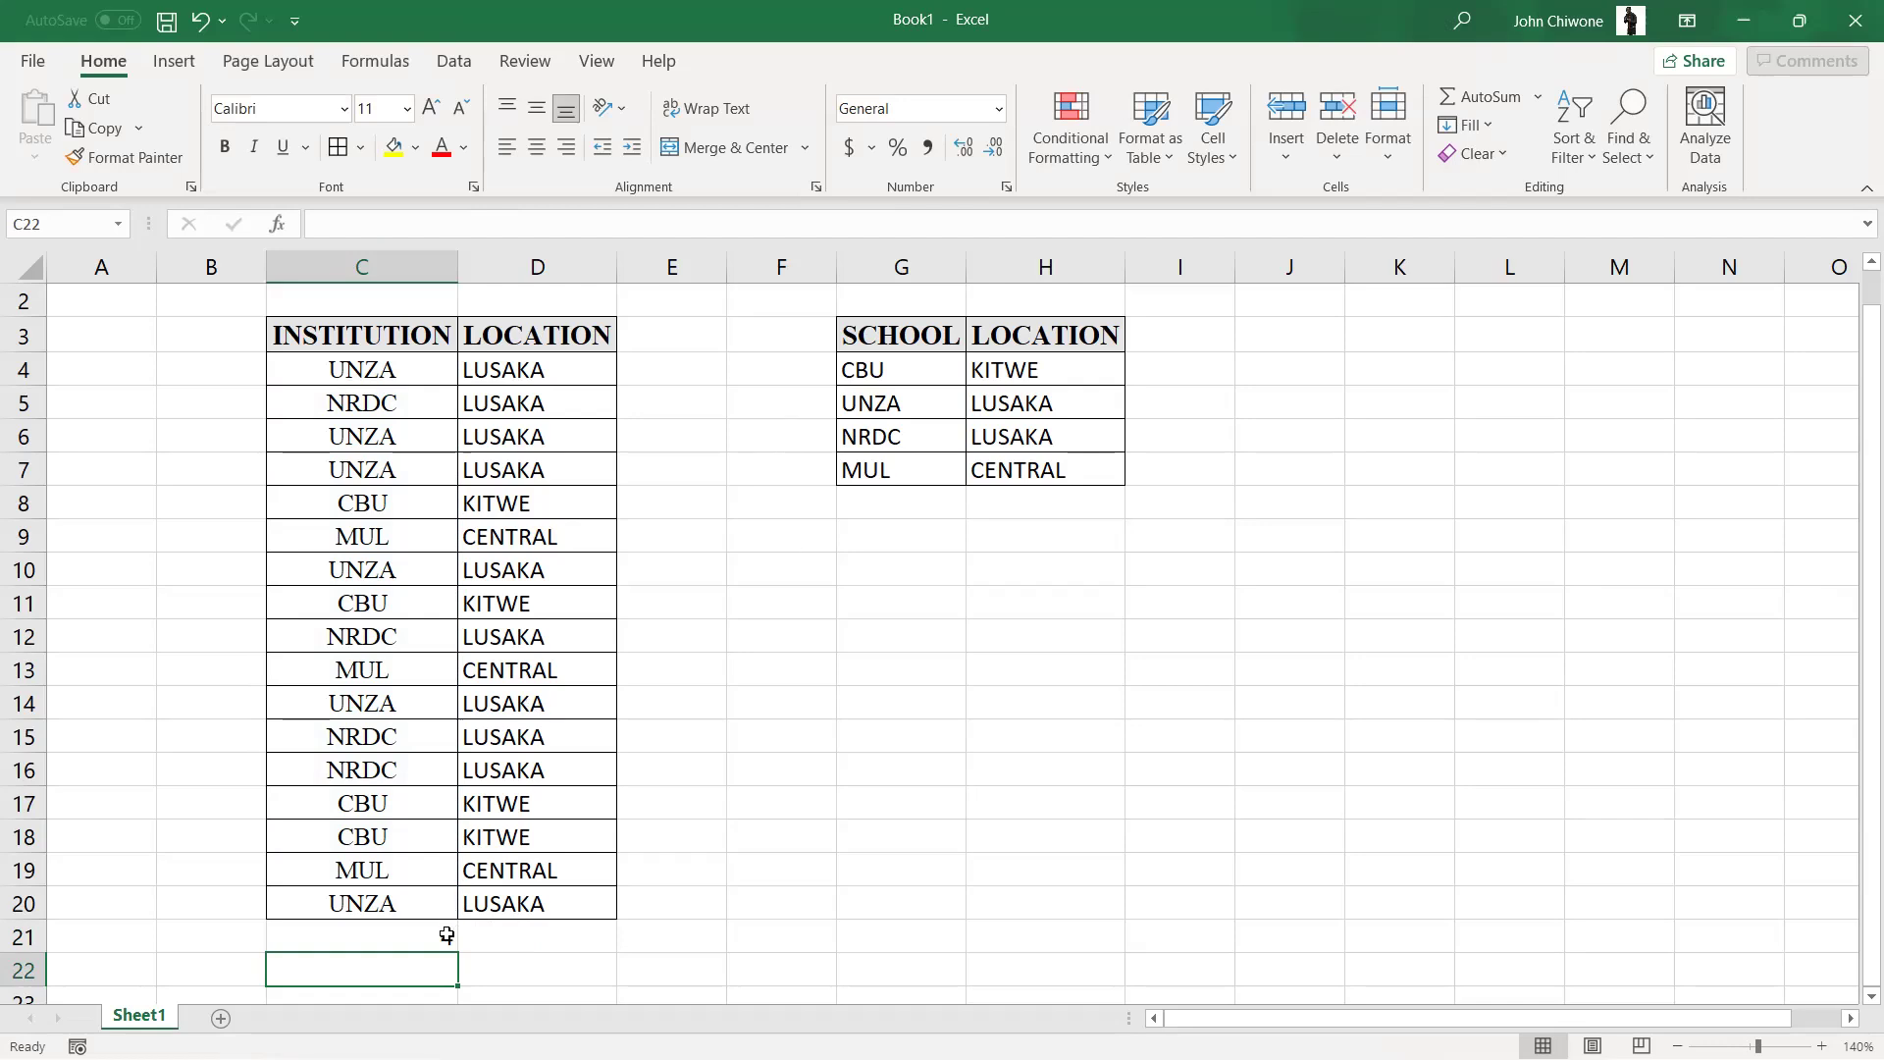
# Delete the COUNTIF formula from cell C21.
pyautogui.press('Up')
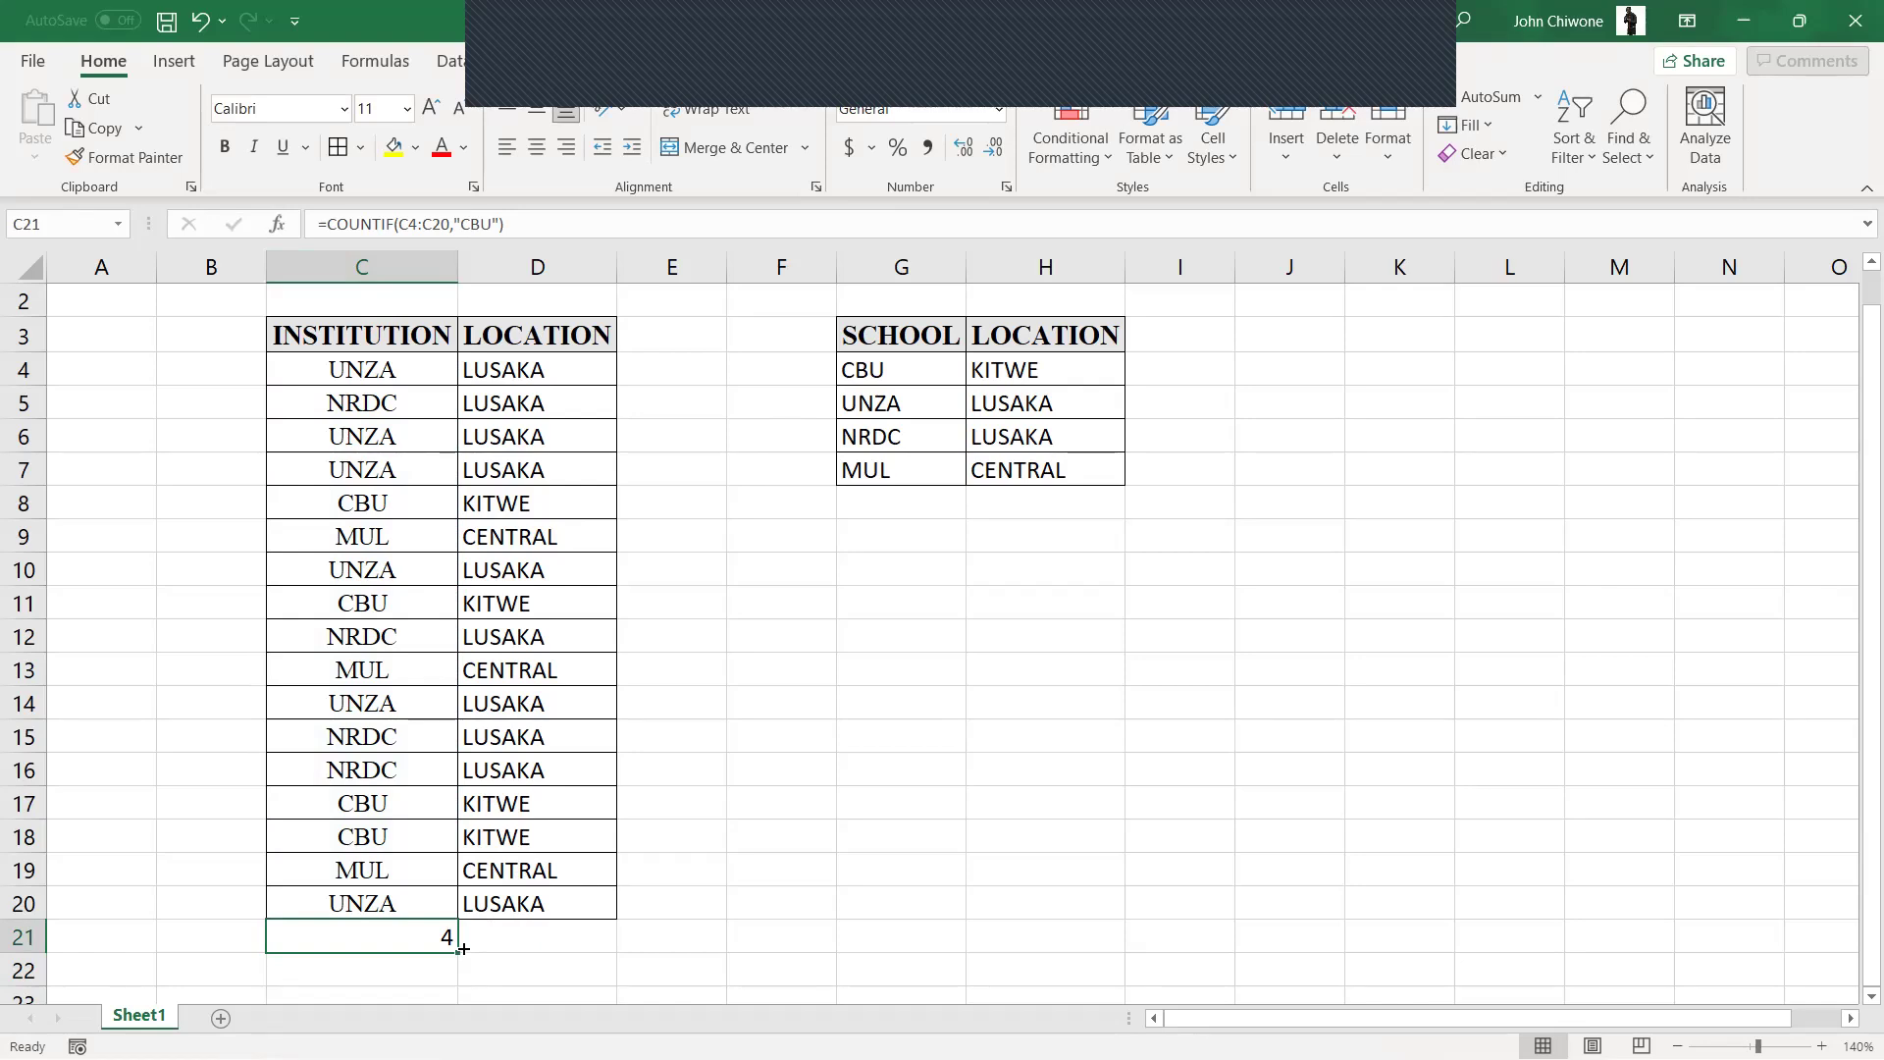
pyautogui.press('Delete')
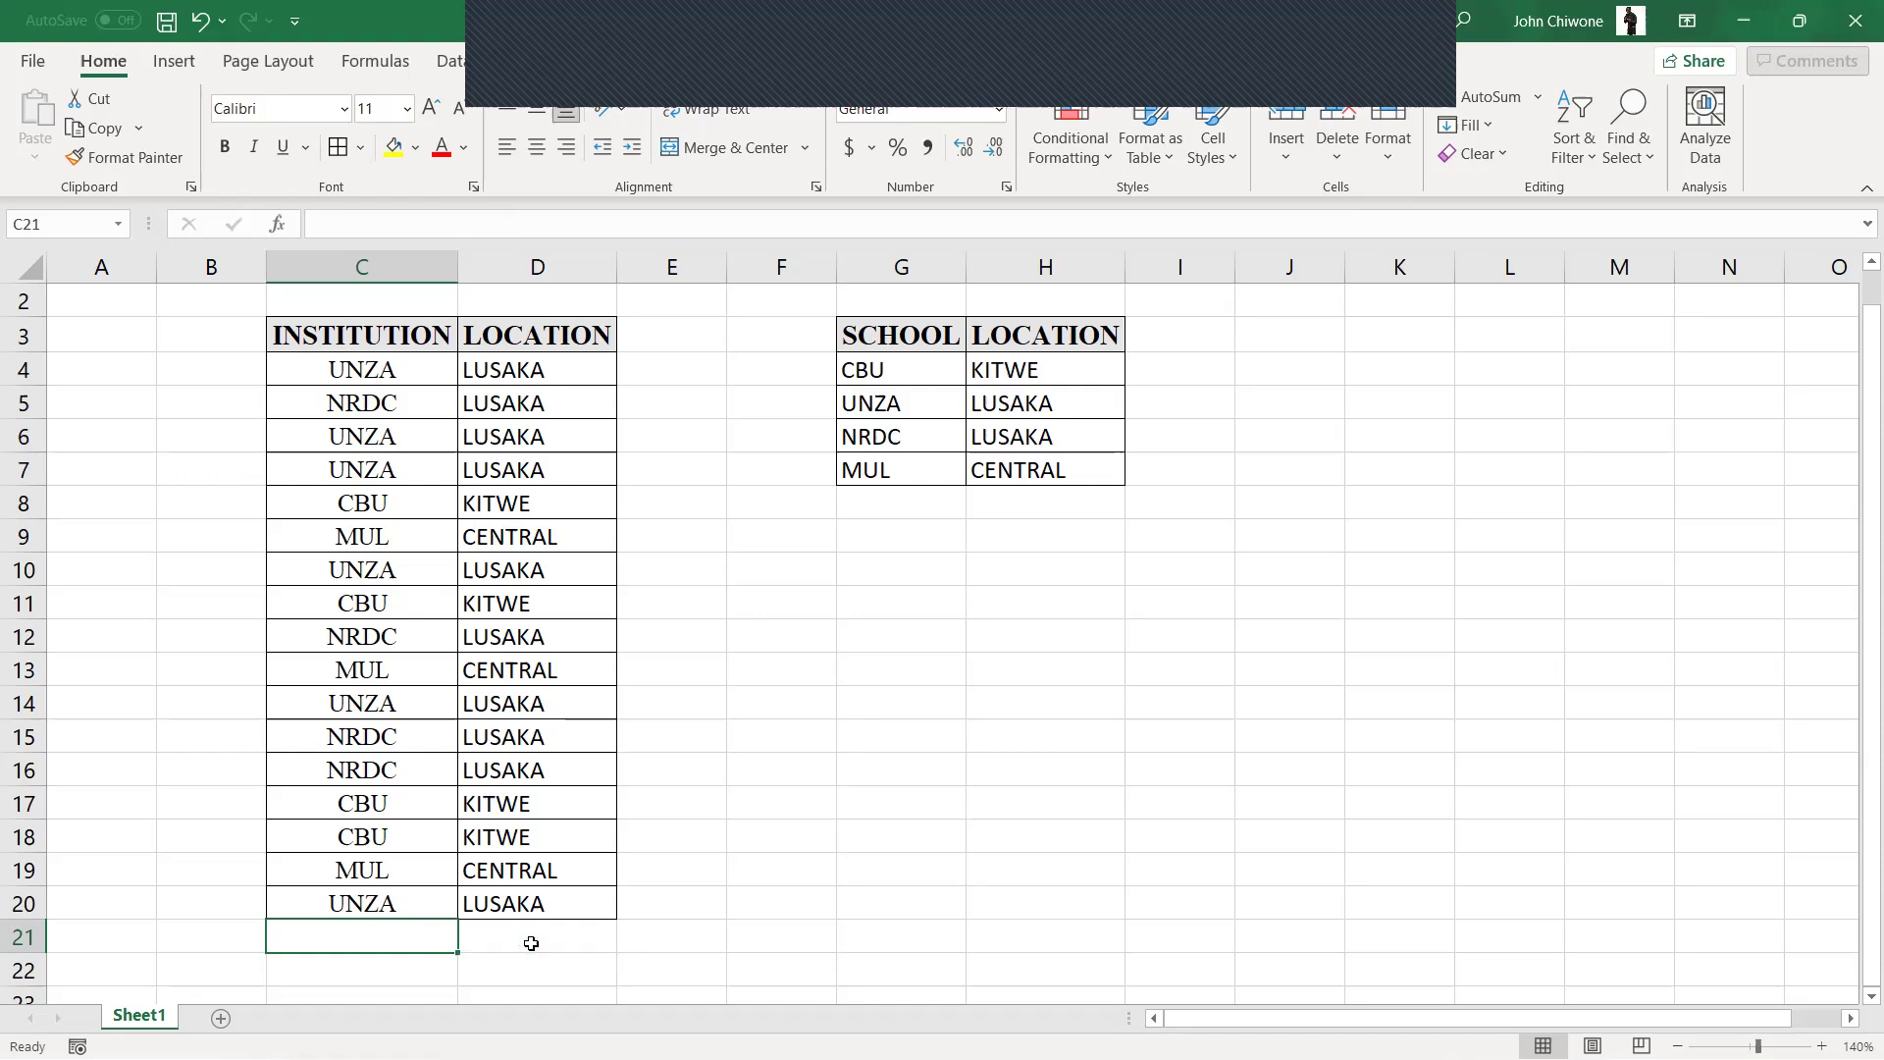
pyautogui.click(642, 769)
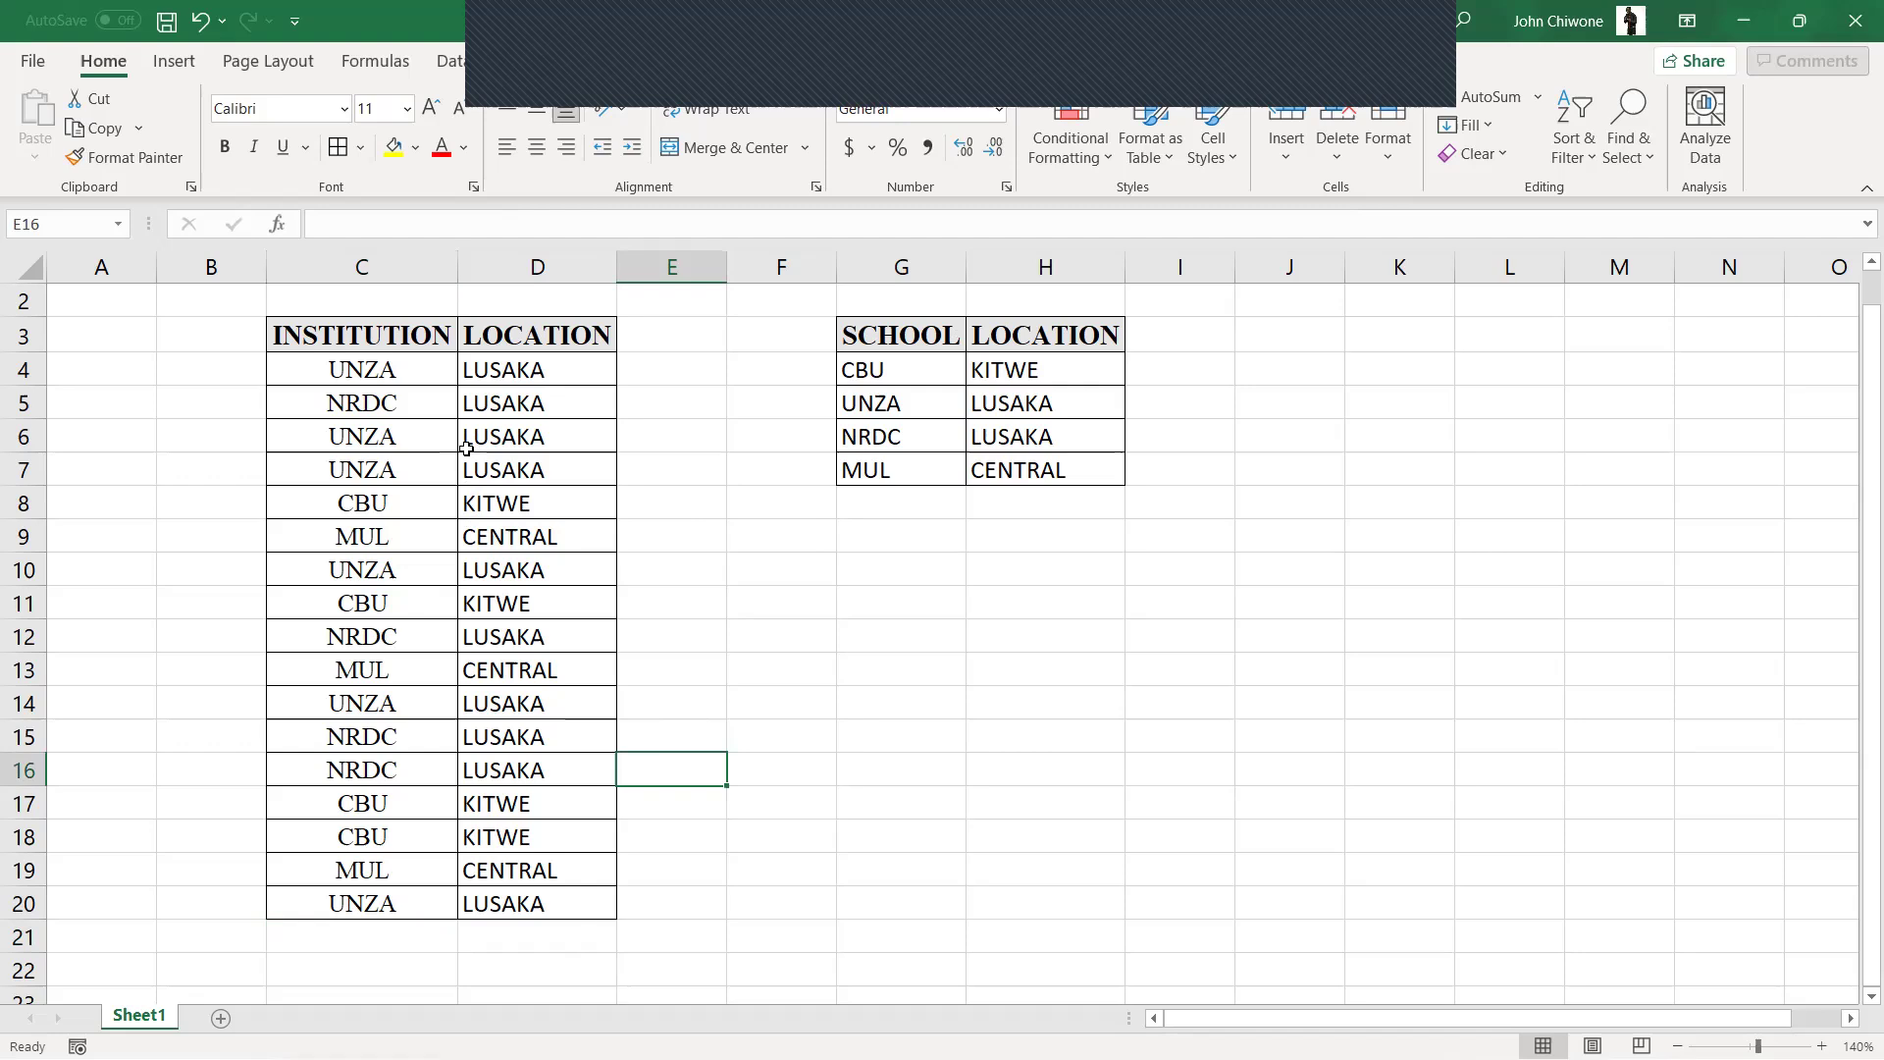
# Start a new conditional formatting rule for the INSTITUTION entries C4:C20, using the type "Format only cells that contain".
pyautogui.click(410, 377)
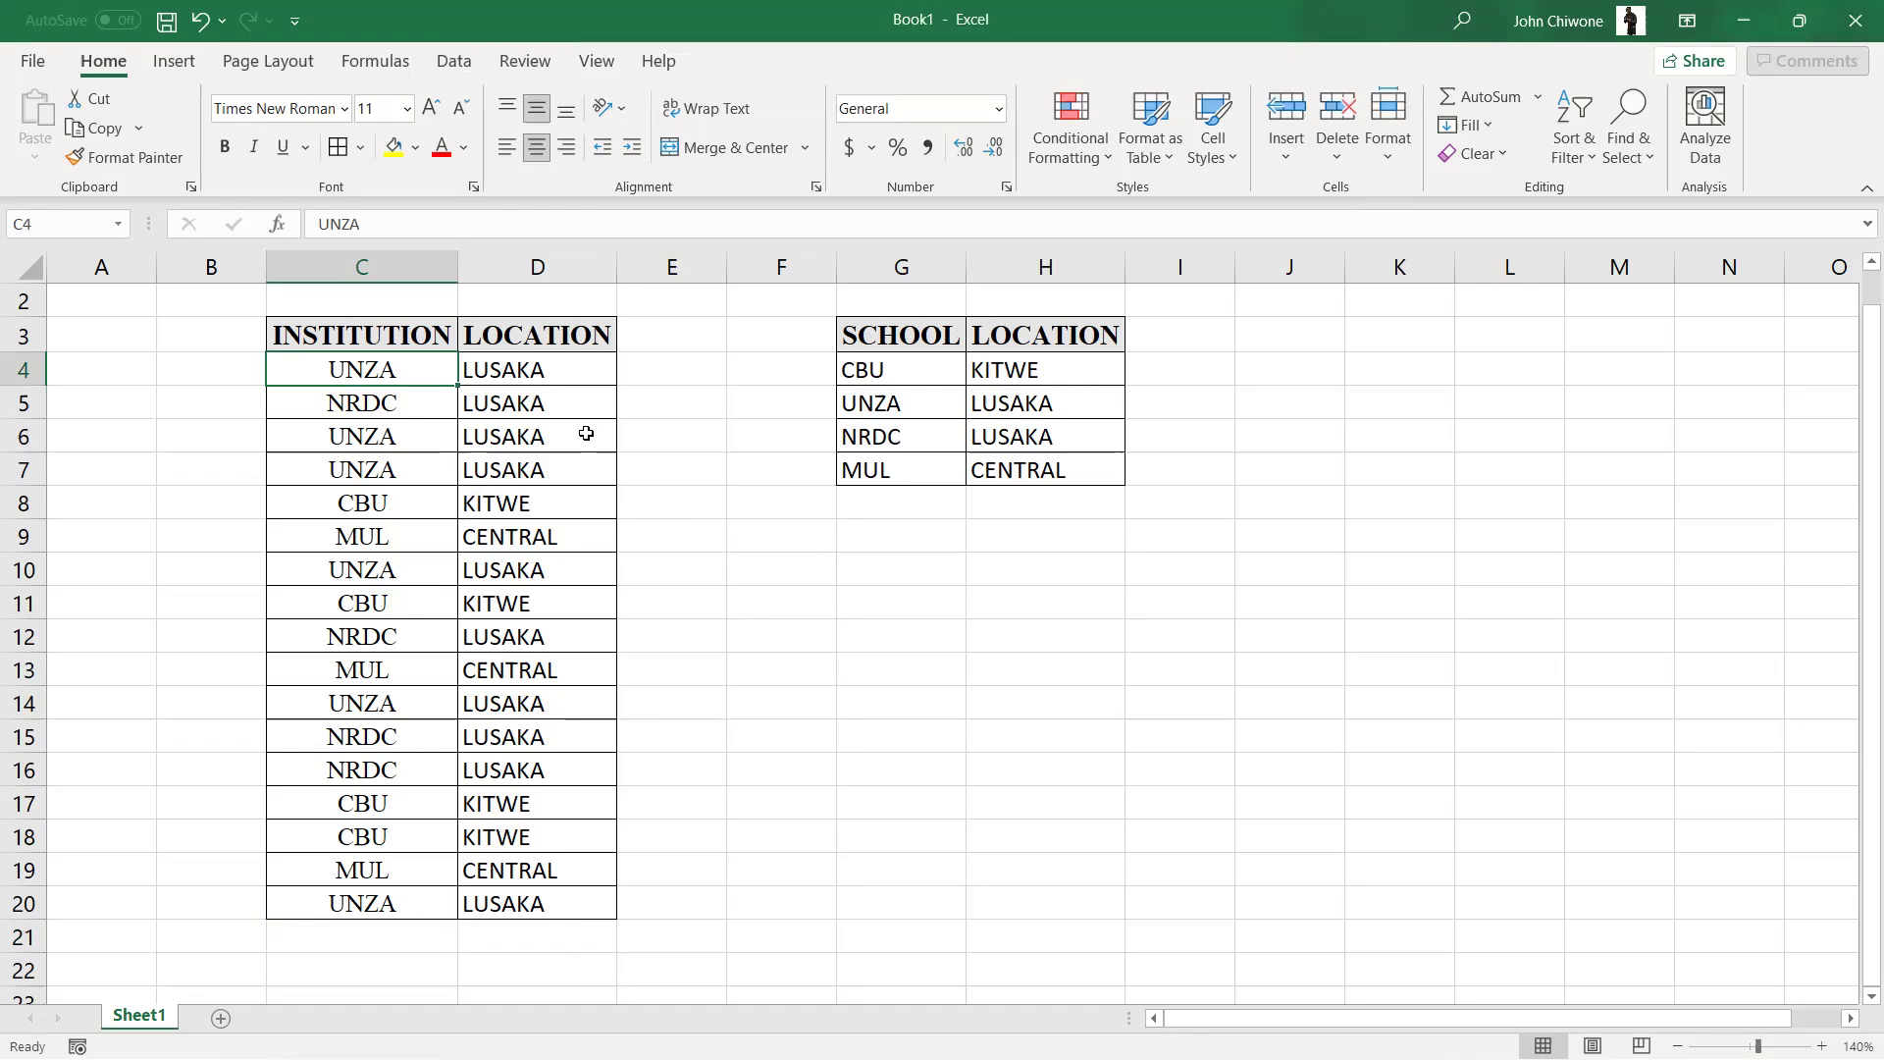
pyautogui.hotkey('ctrl', 'shift', 'Down')
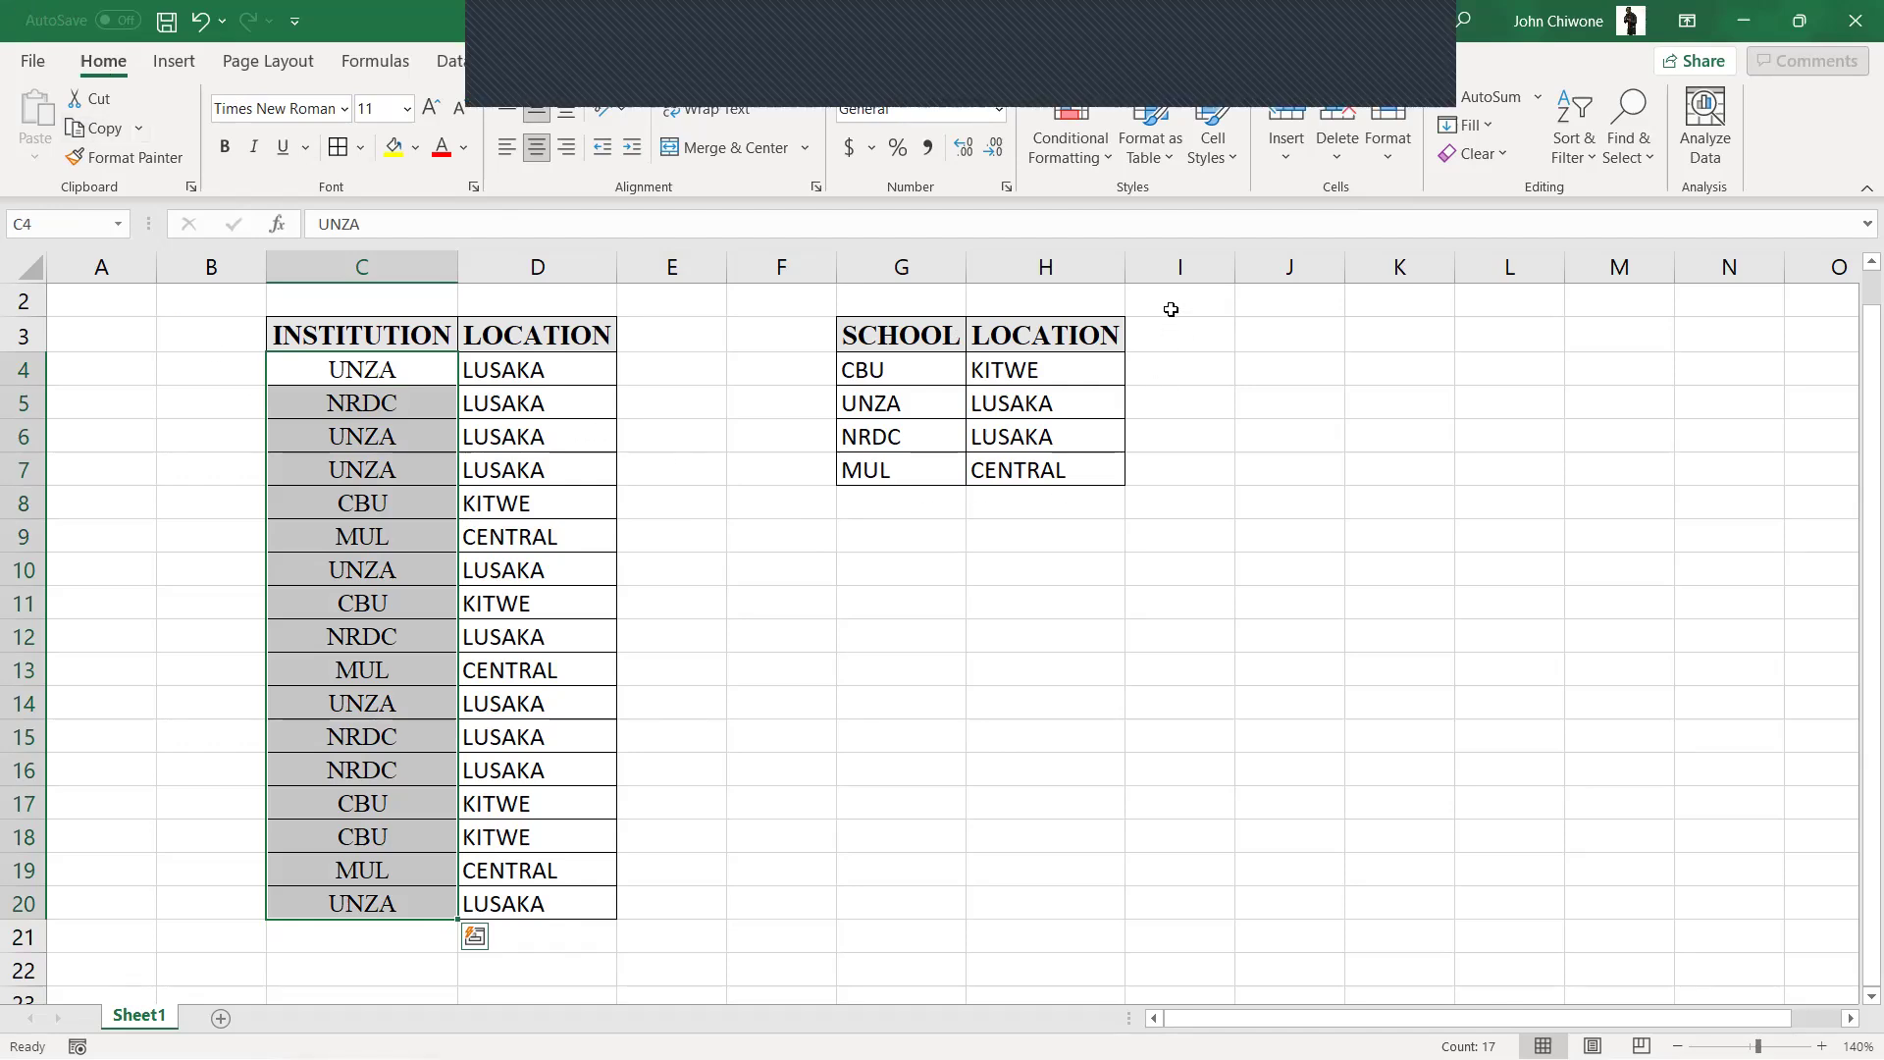
pyautogui.click(1105, 165)
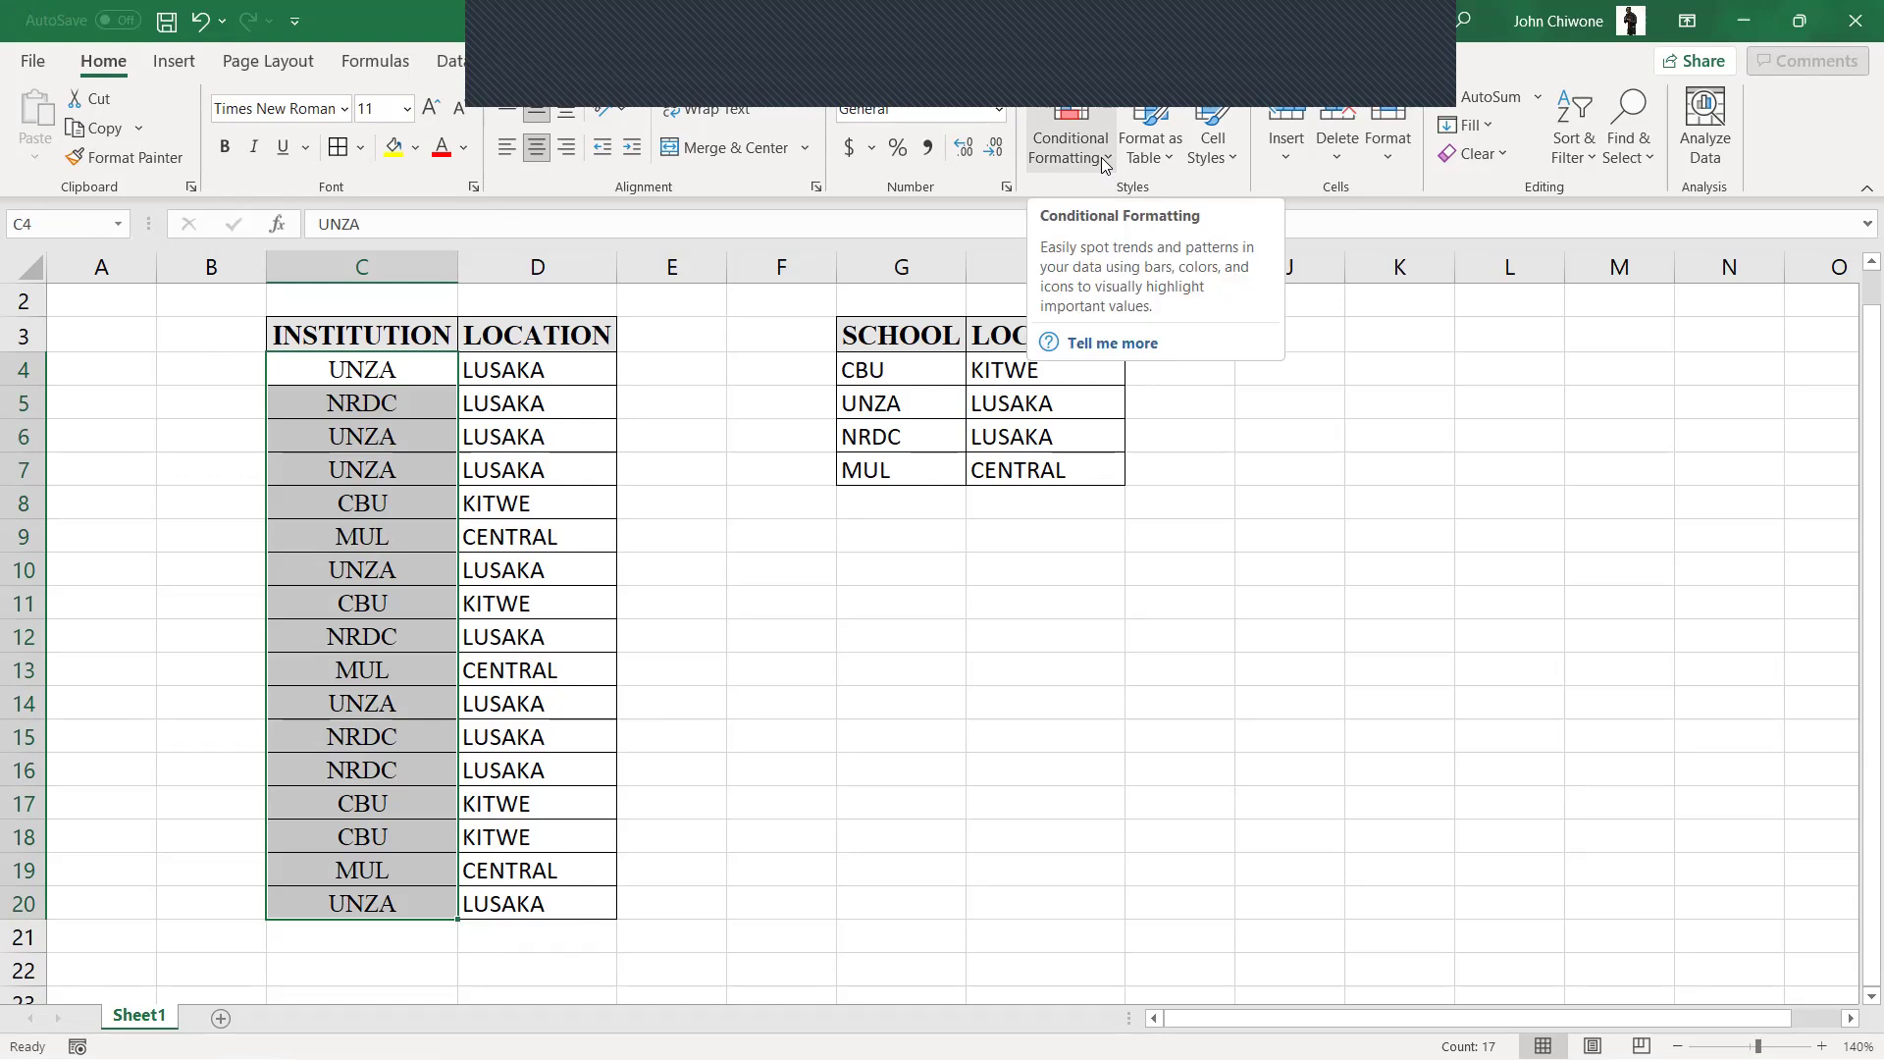
pyautogui.click(1101, 159)
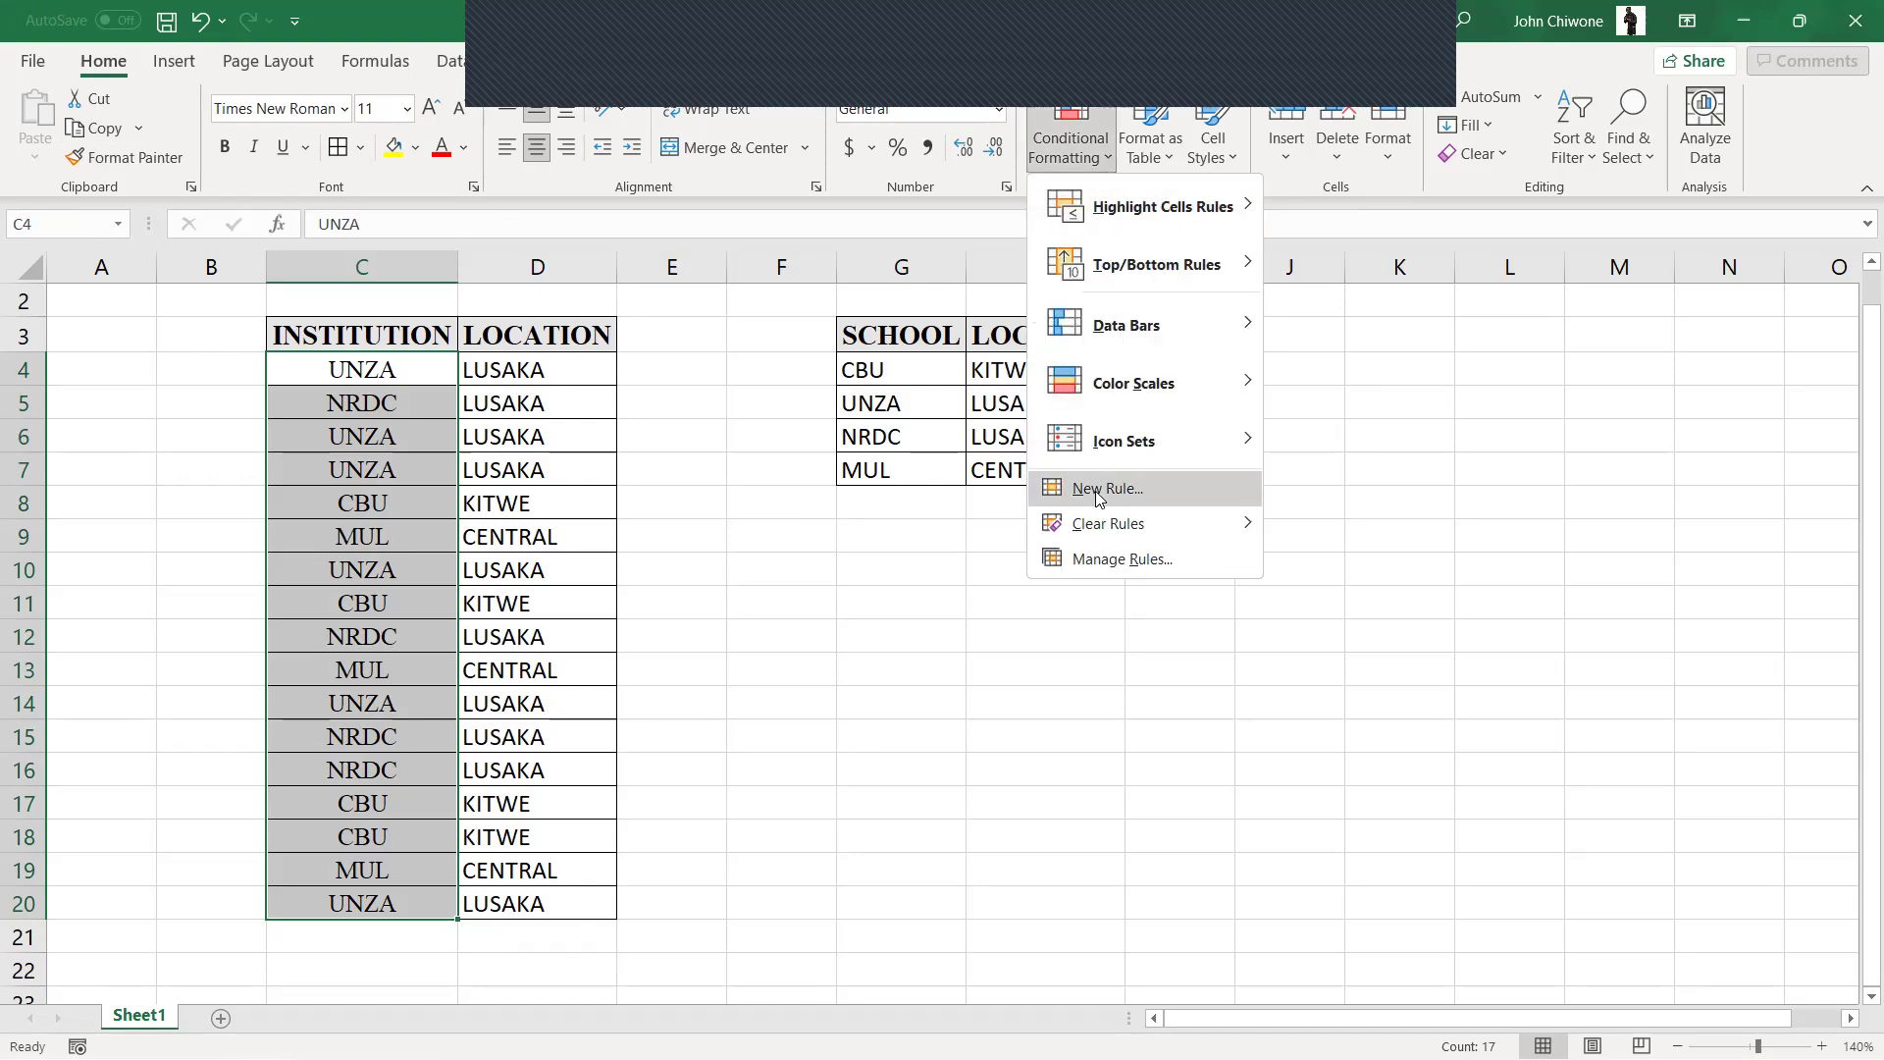
pyautogui.moveTo(1162, 226)
pyautogui.click(1086, 497)
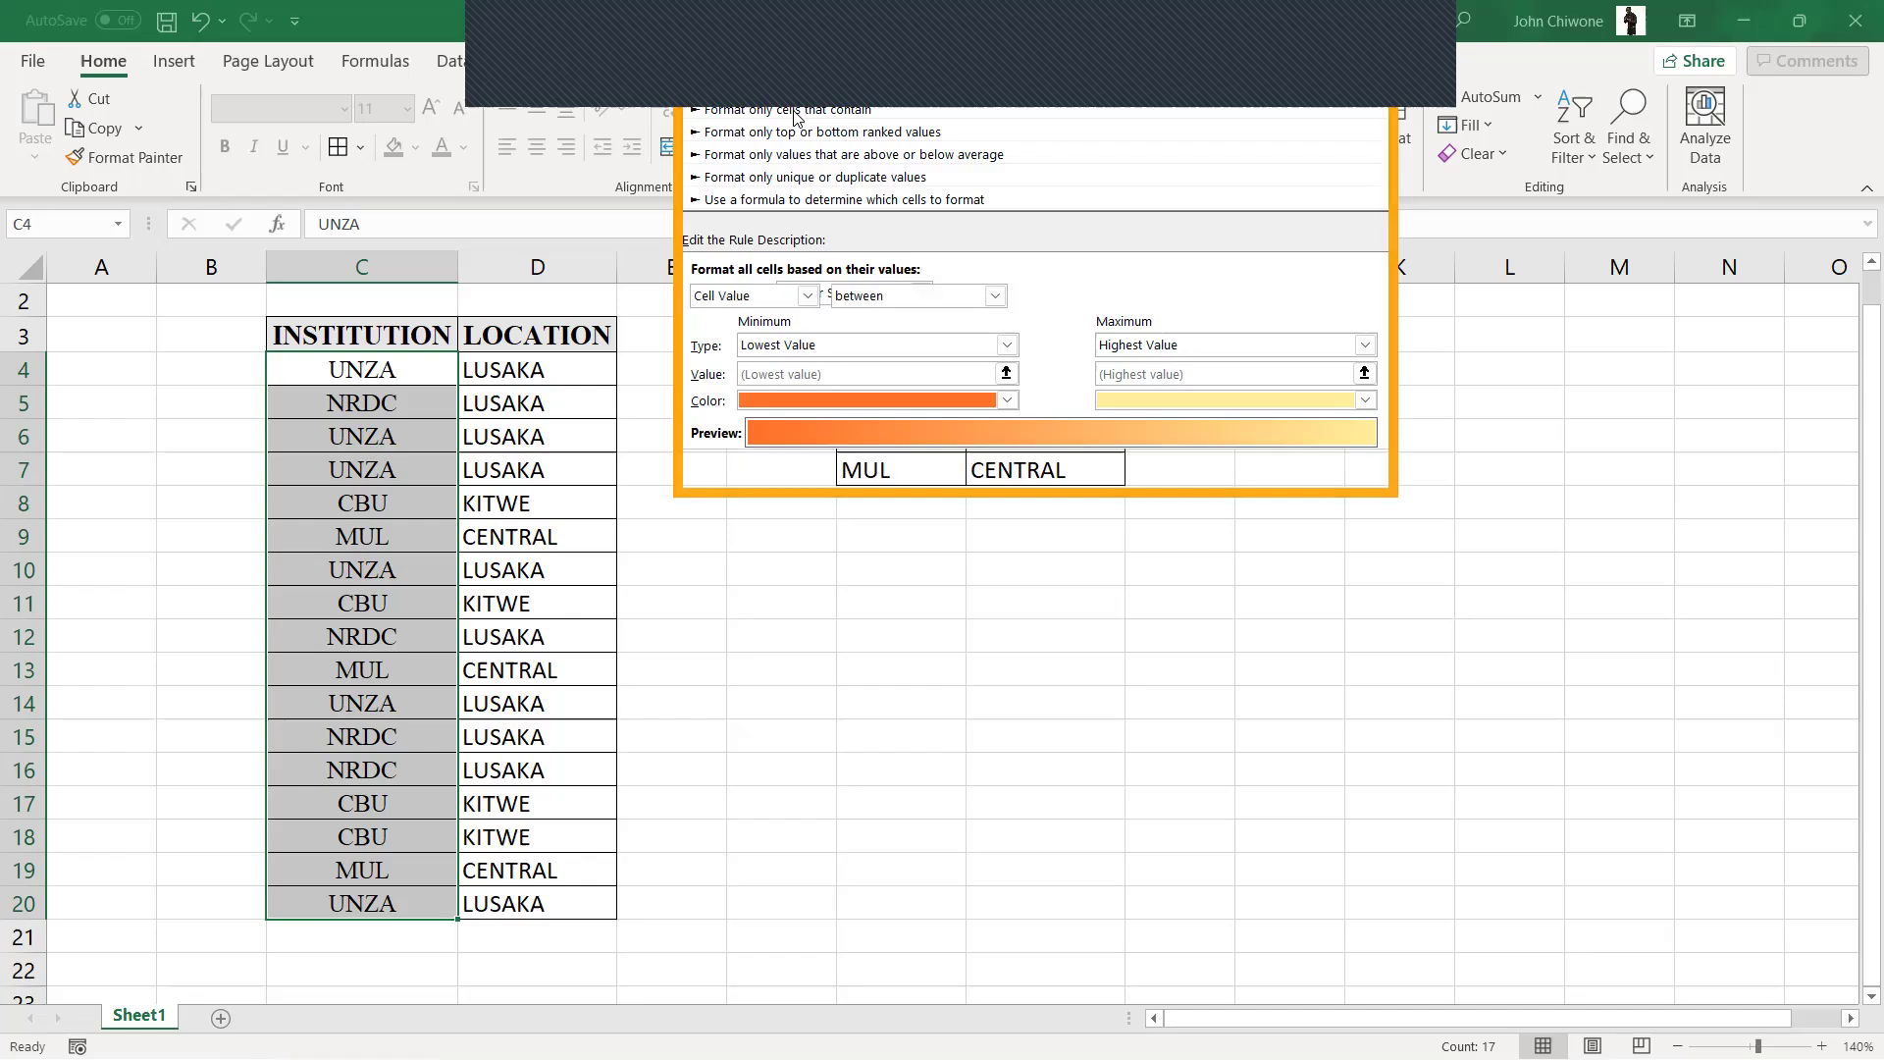
pyautogui.click(793, 112)
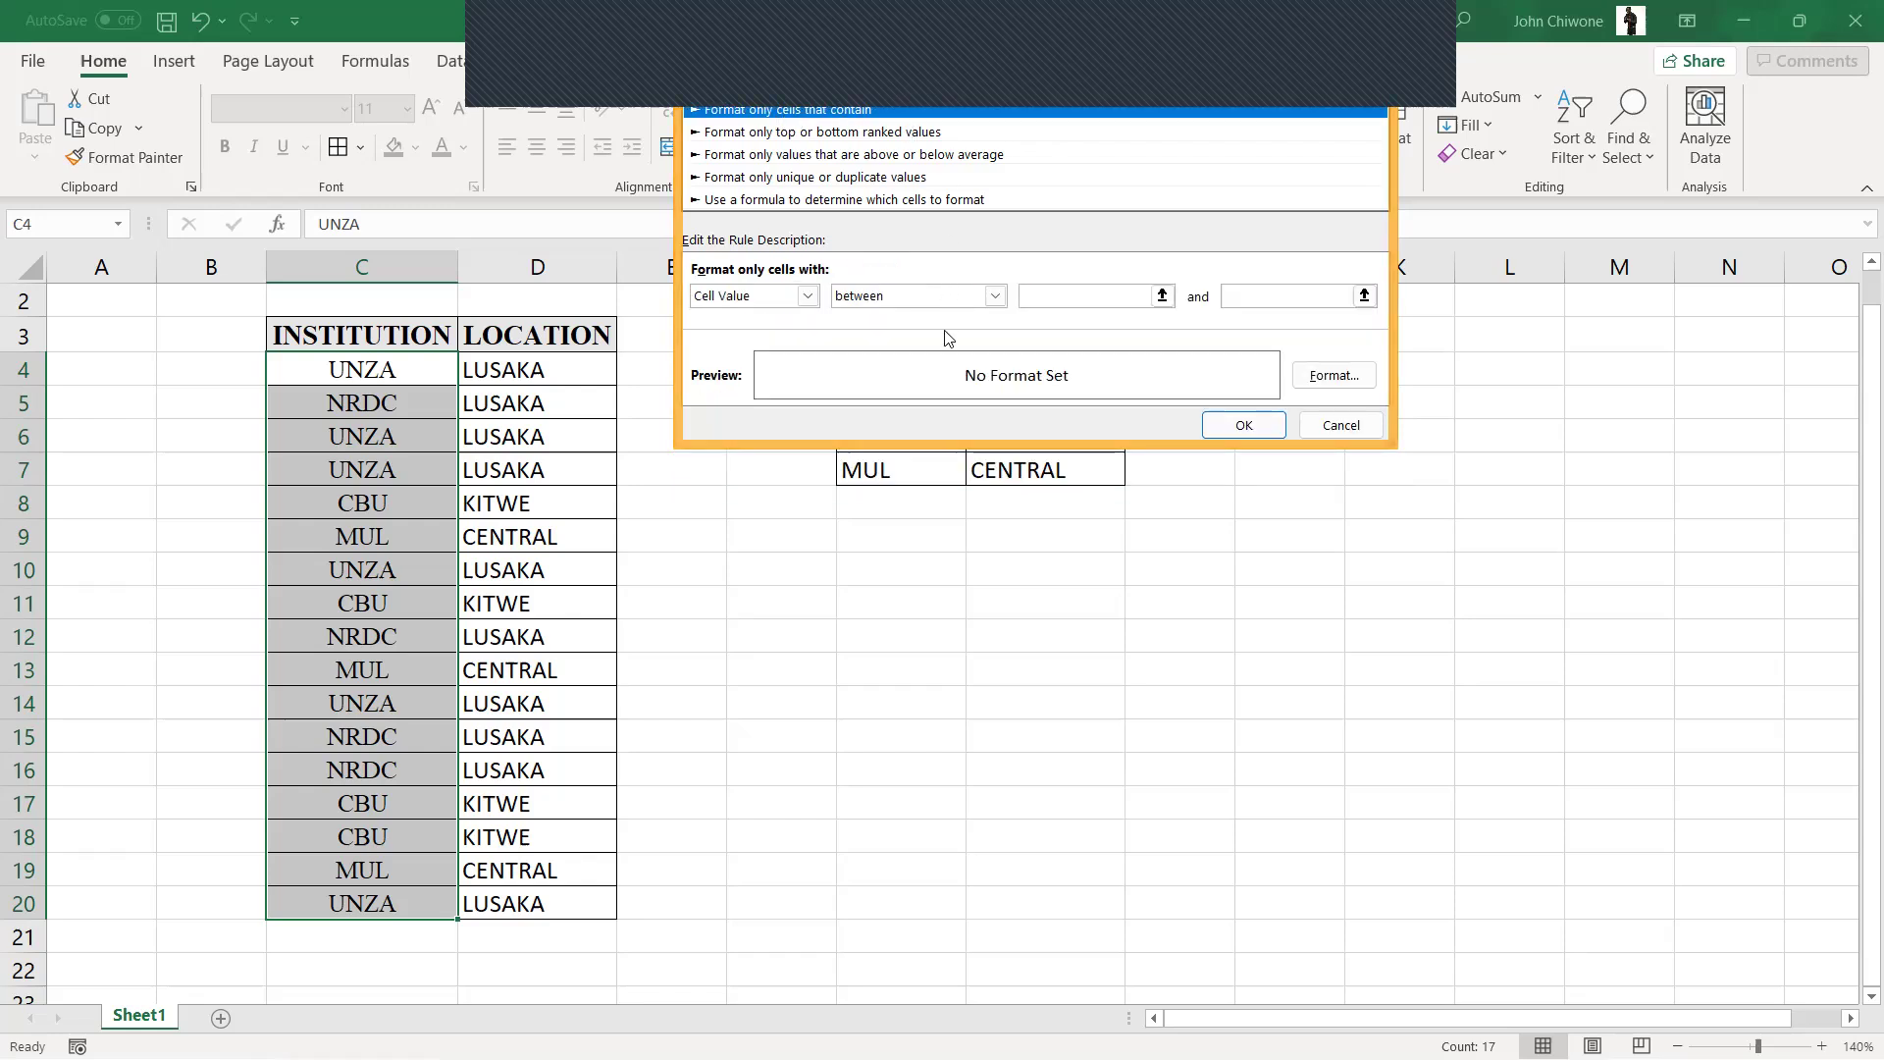
# Set the rule's condition to Specific Text containing NRDC.
pyautogui.click(809, 296)
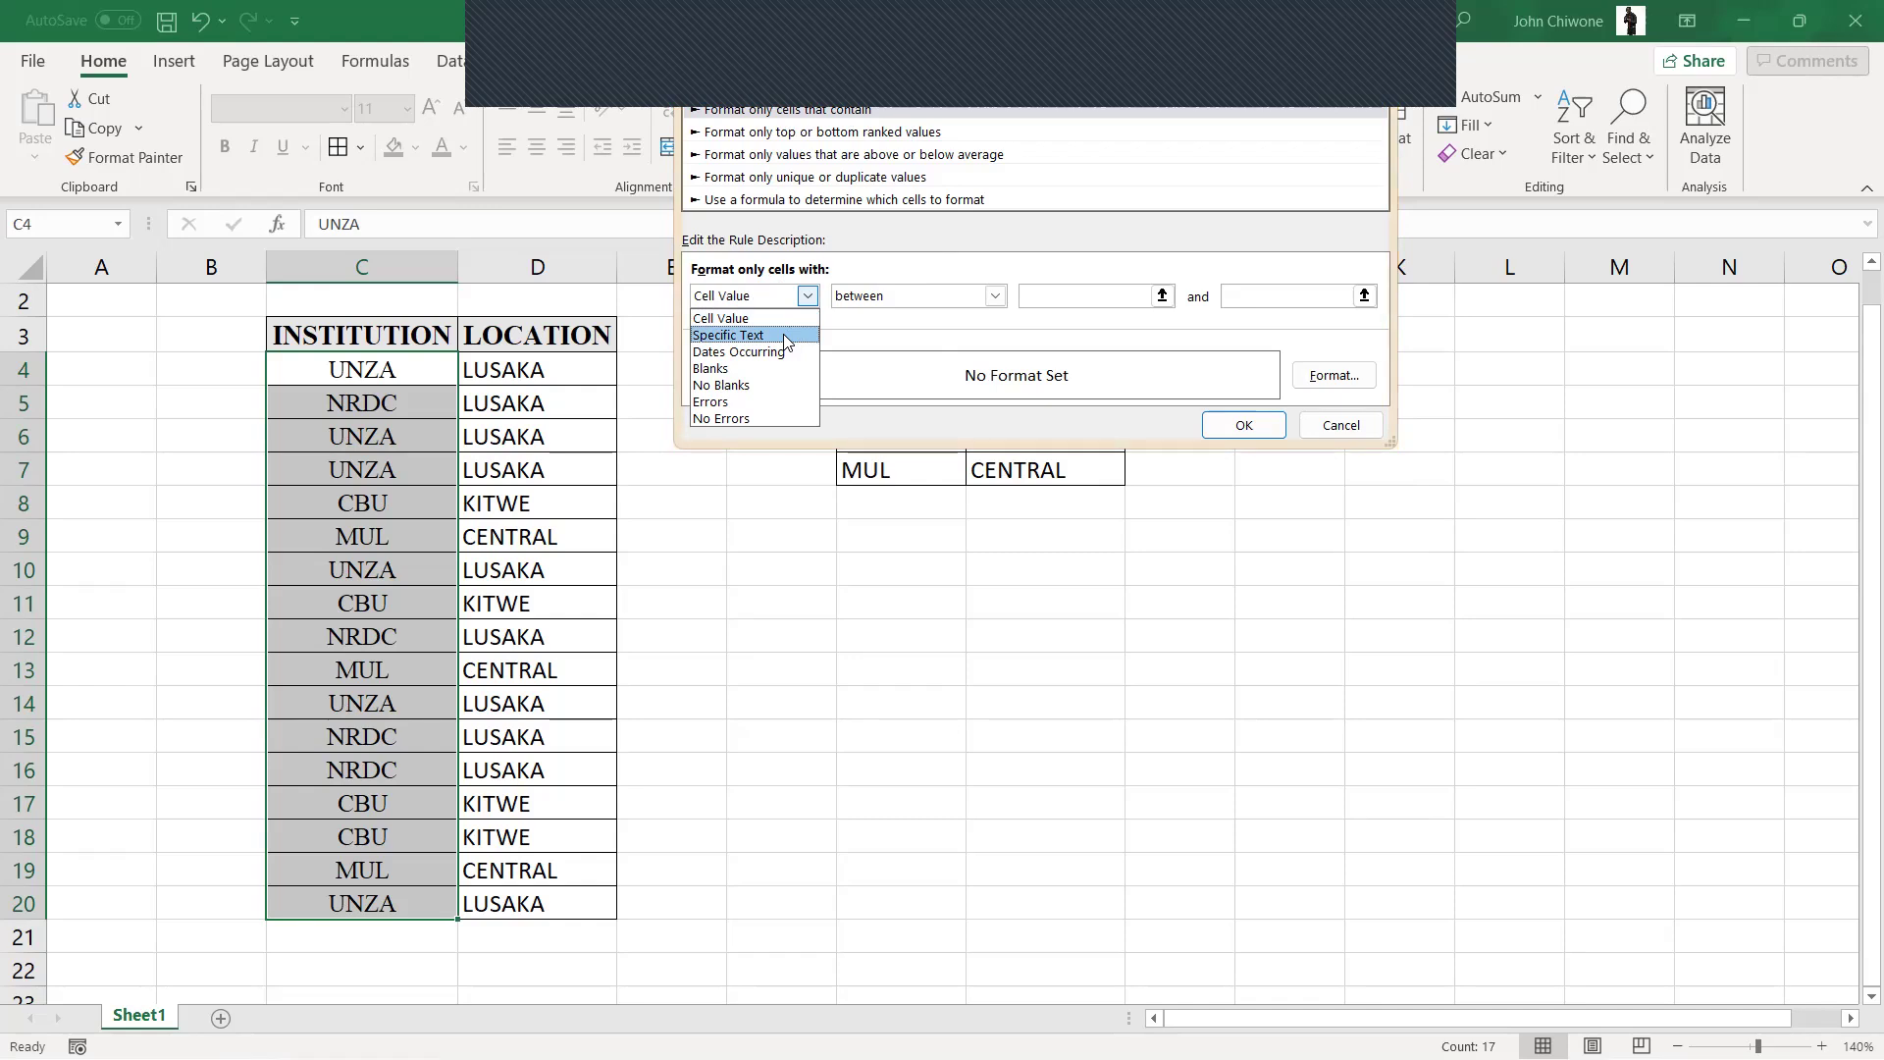
pyautogui.click(784, 335)
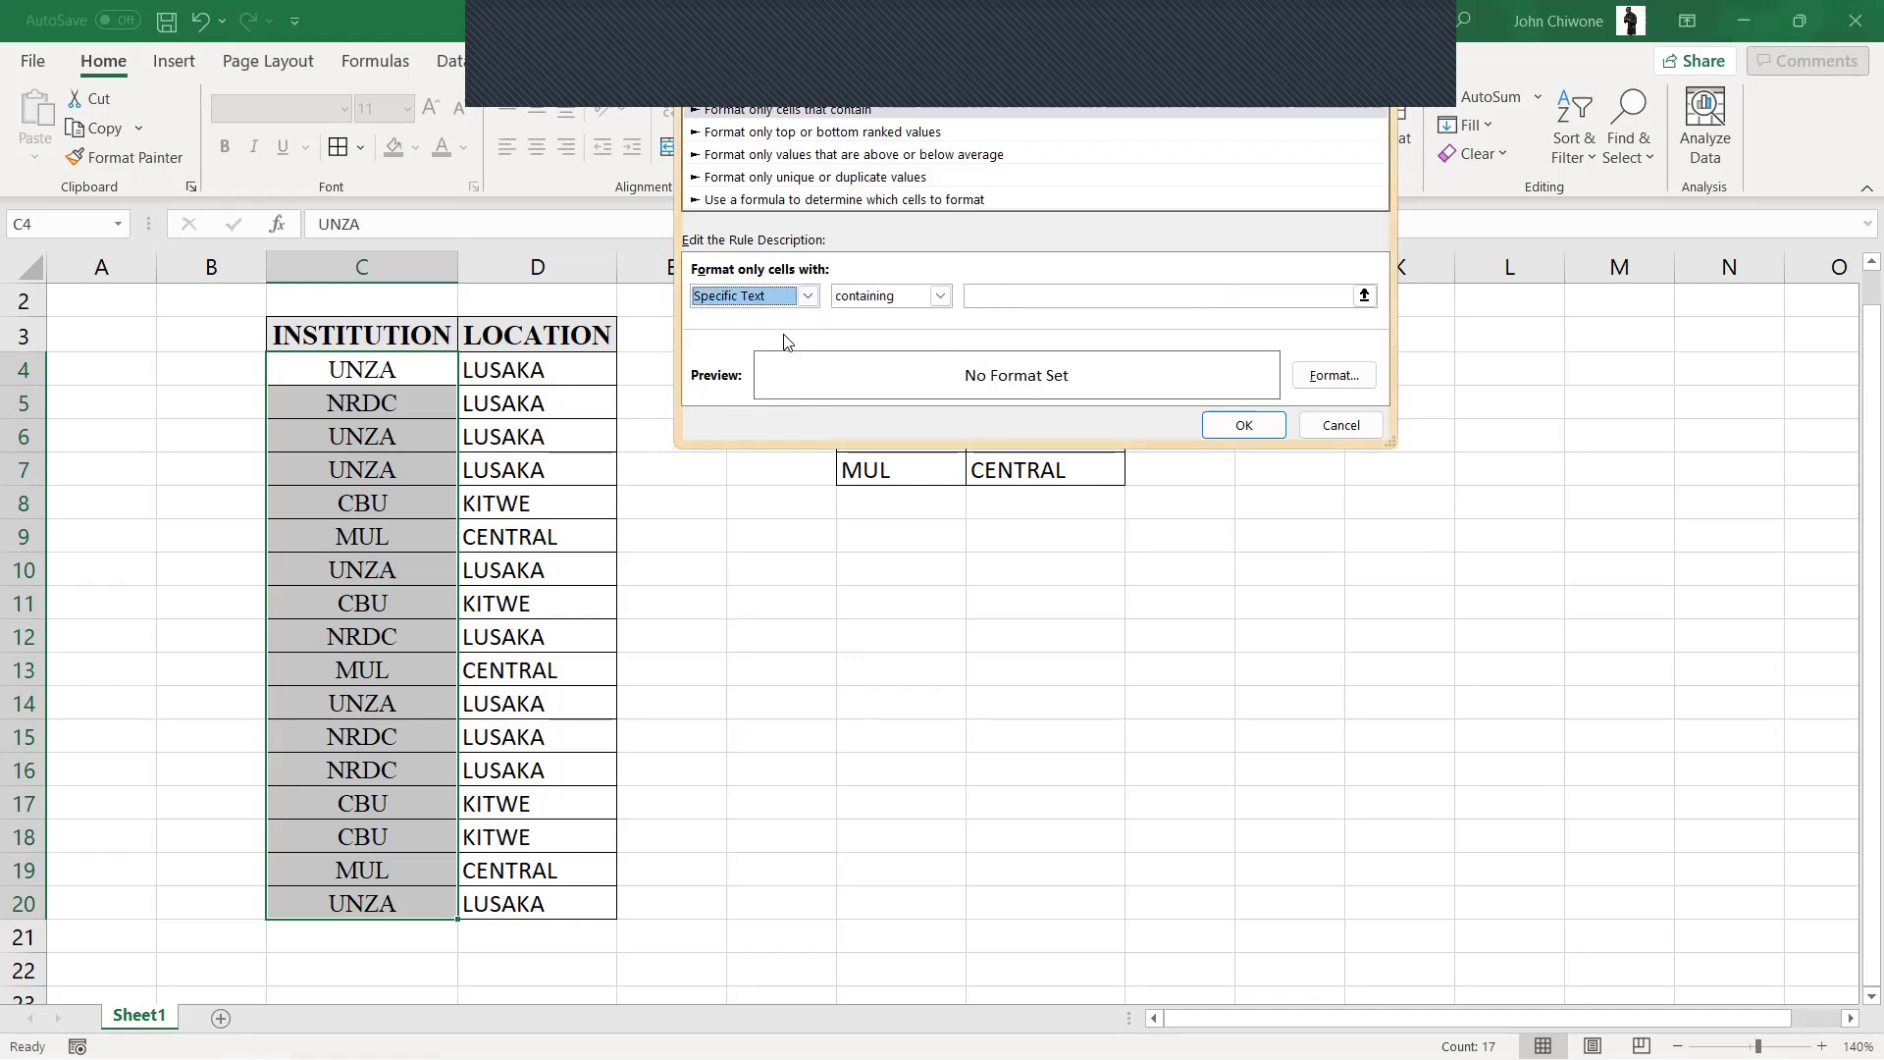
pyautogui.click(940, 297)
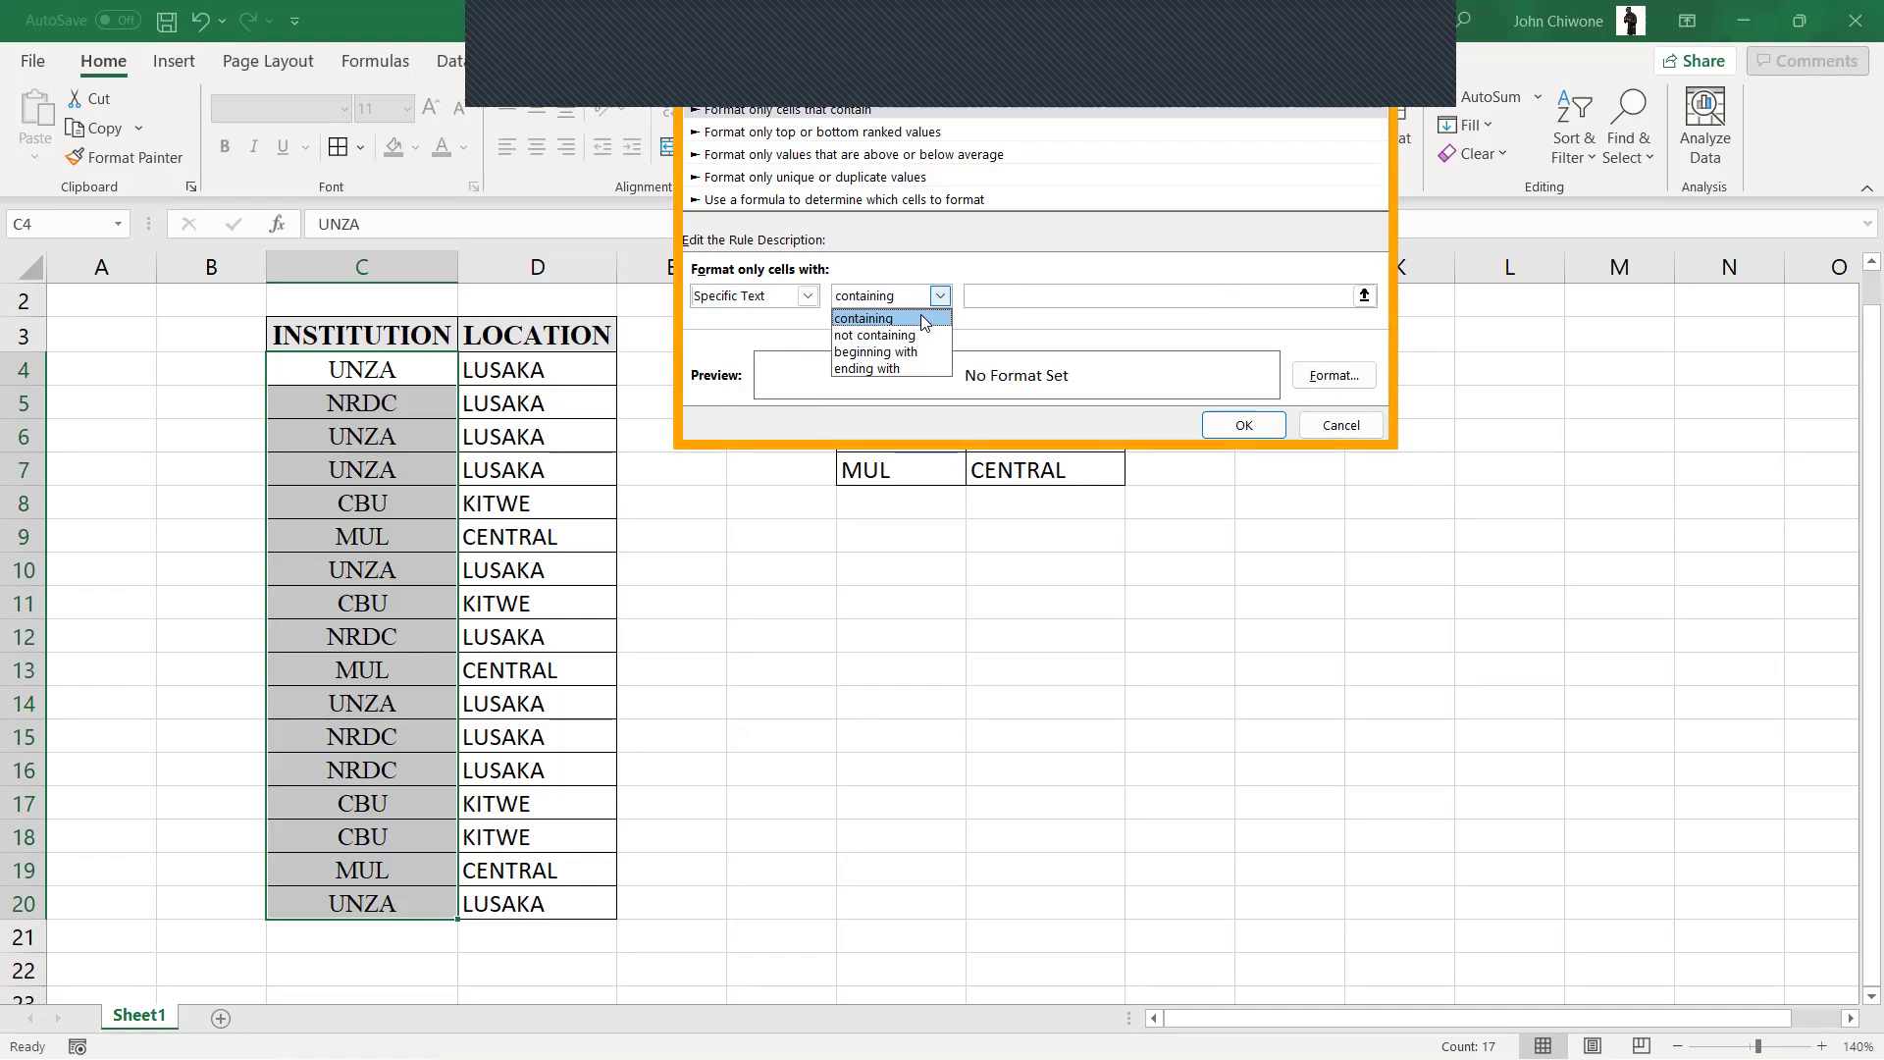
pyautogui.click(913, 318)
pyautogui.press('Tab')
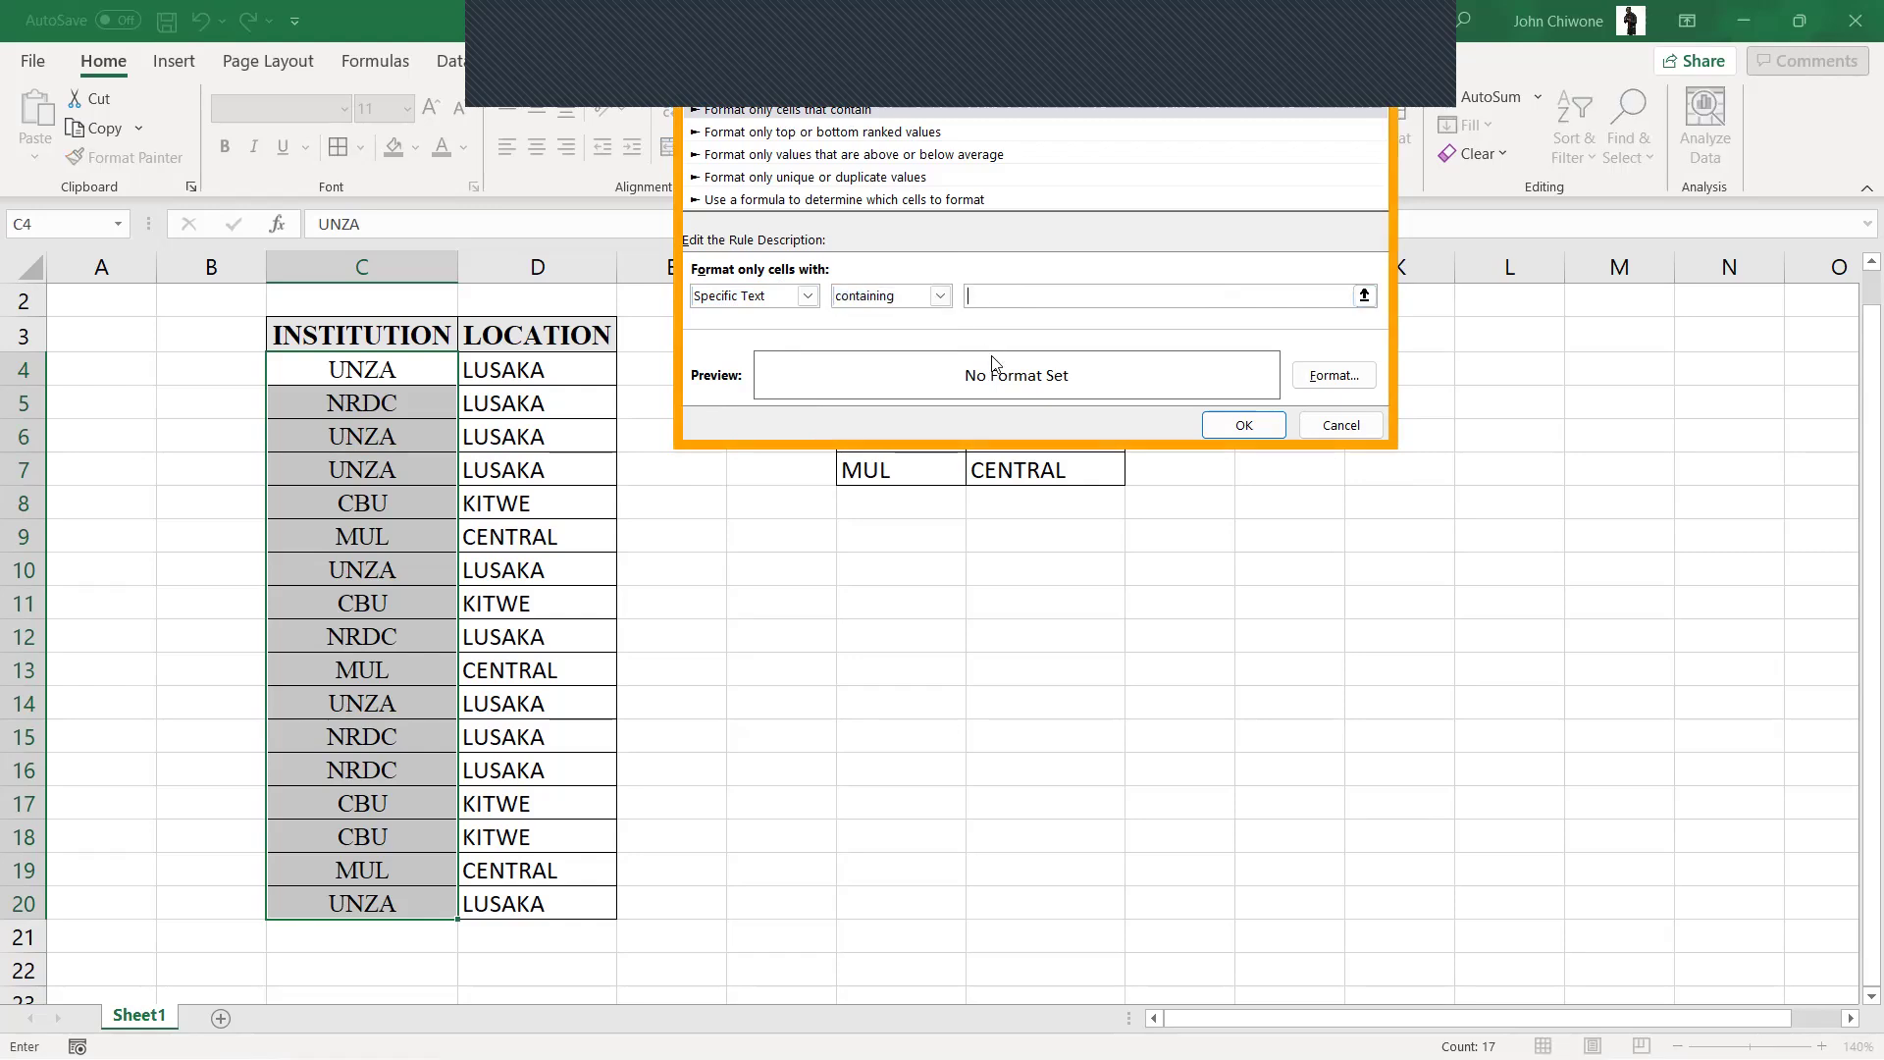
pyautogui.write('NRDC')
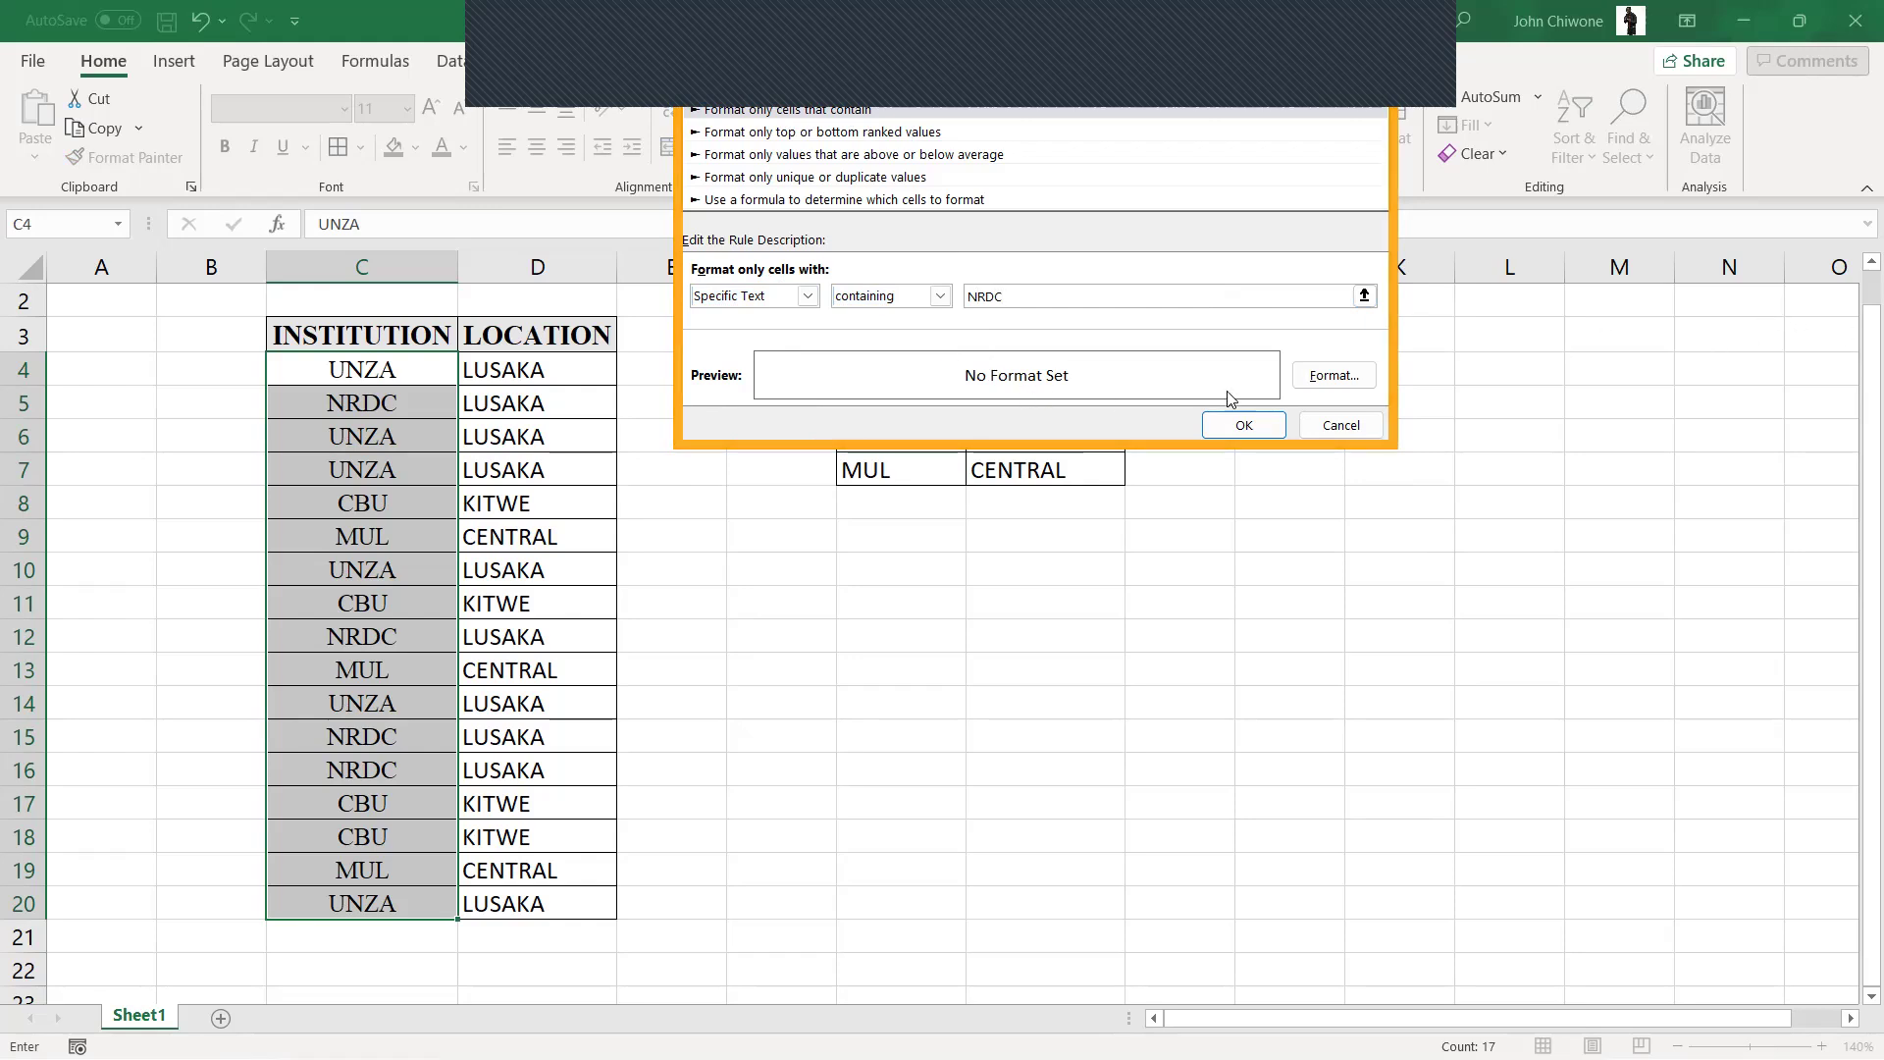
# Give the NRDC rule a solid green fill and apply it to the selected institutions.
pyautogui.click(1331, 376)
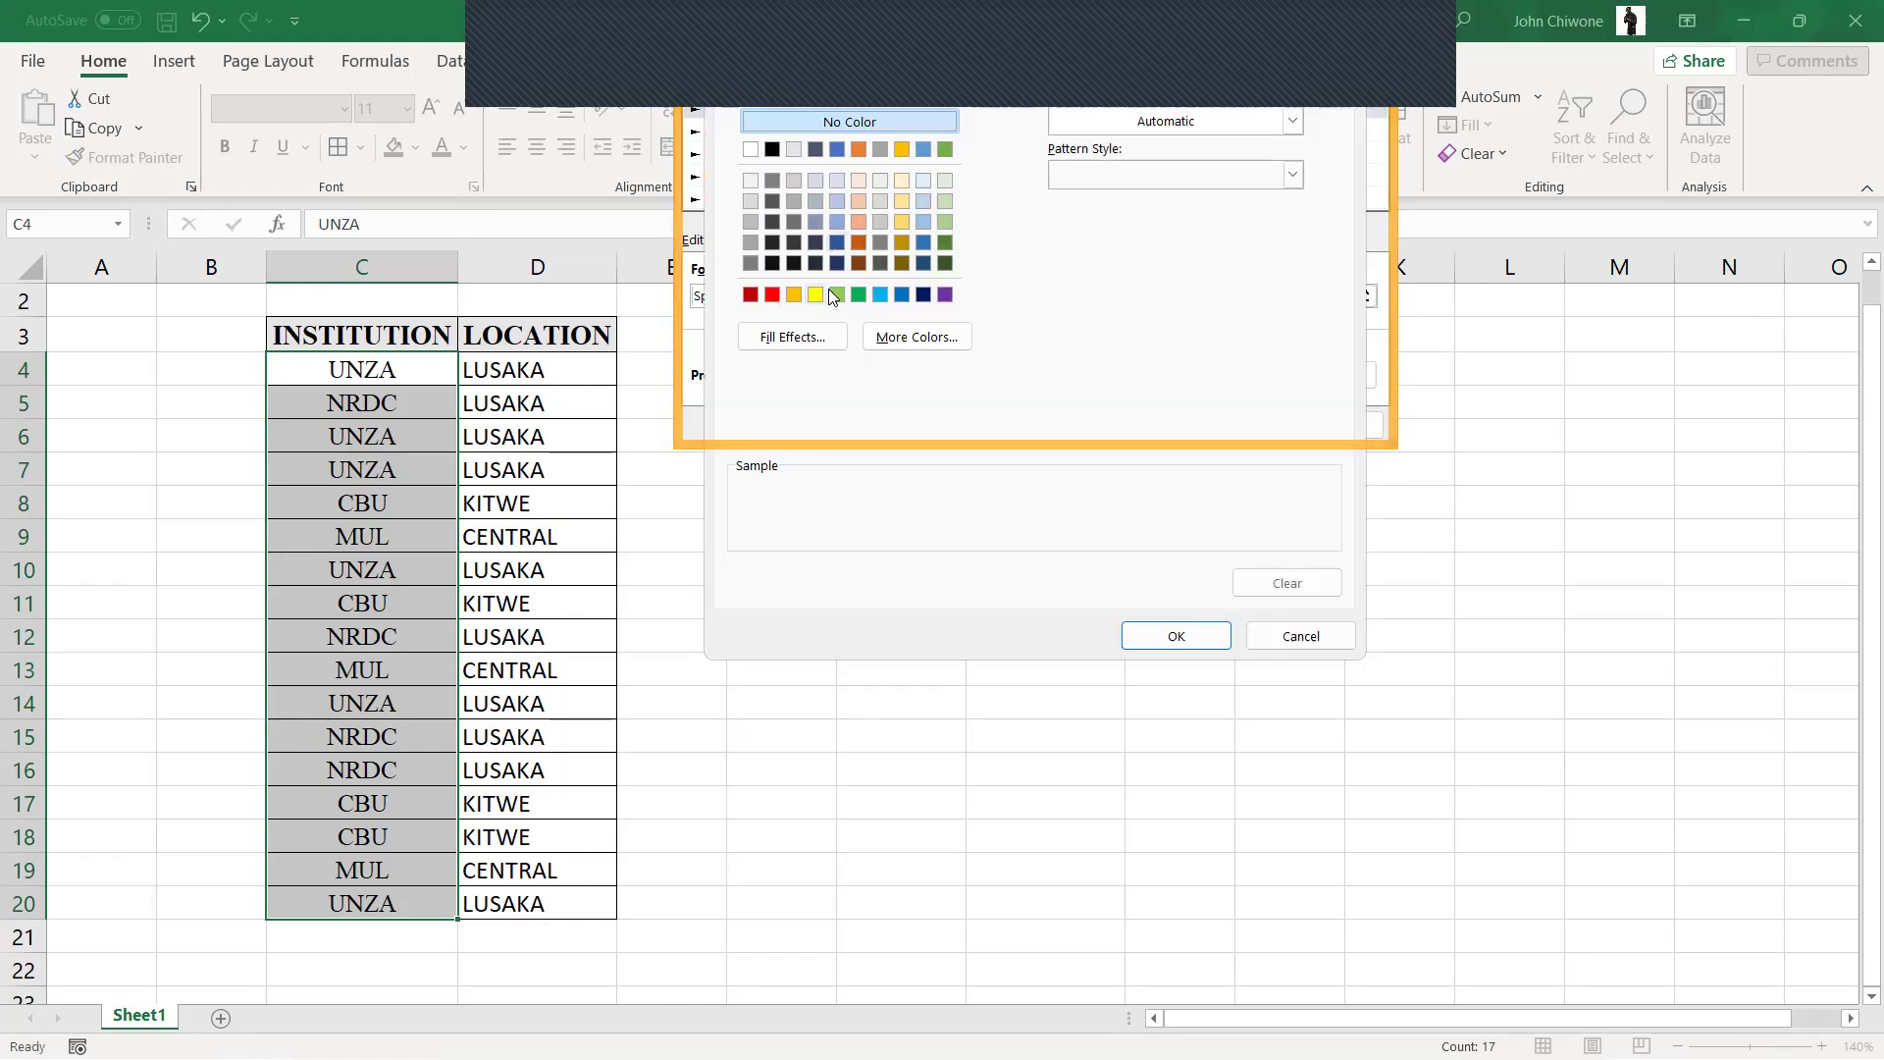
pyautogui.click(858, 294)
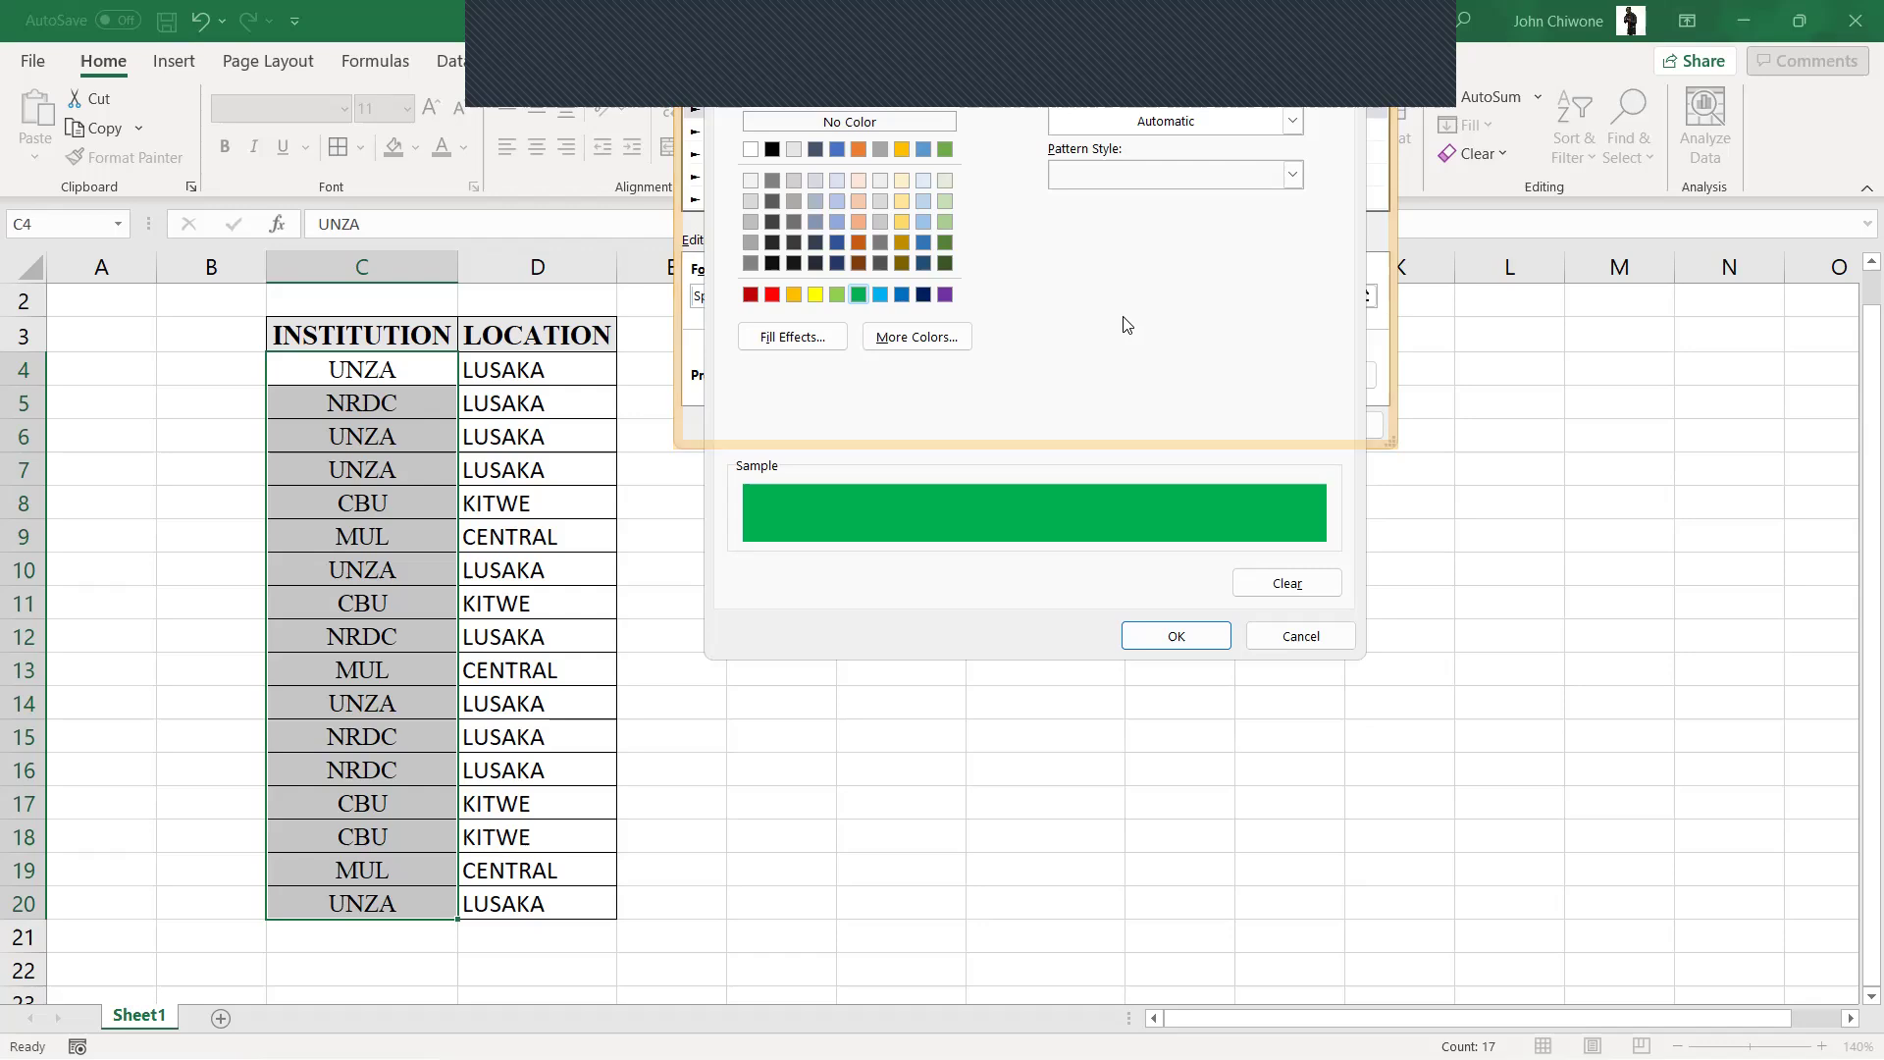
pyautogui.click(1141, 636)
pyautogui.click(1270, 434)
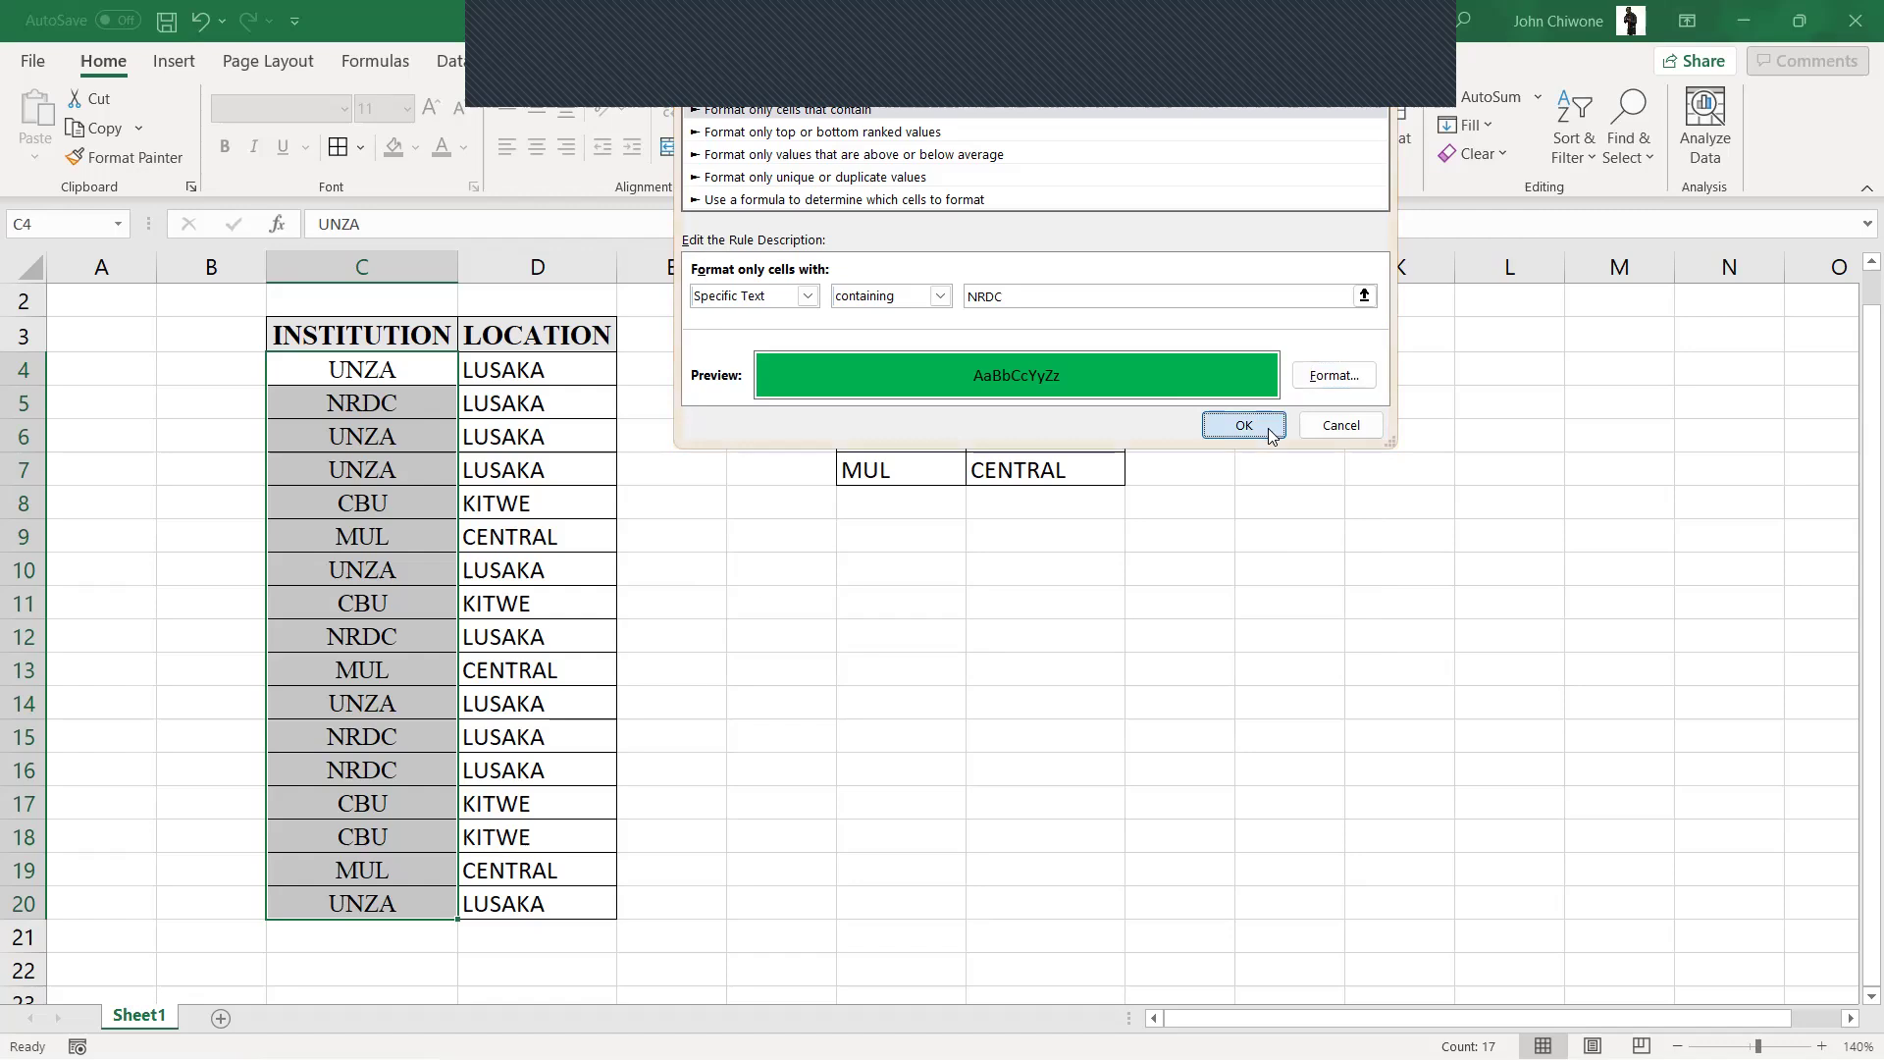
pyautogui.click(751, 593)
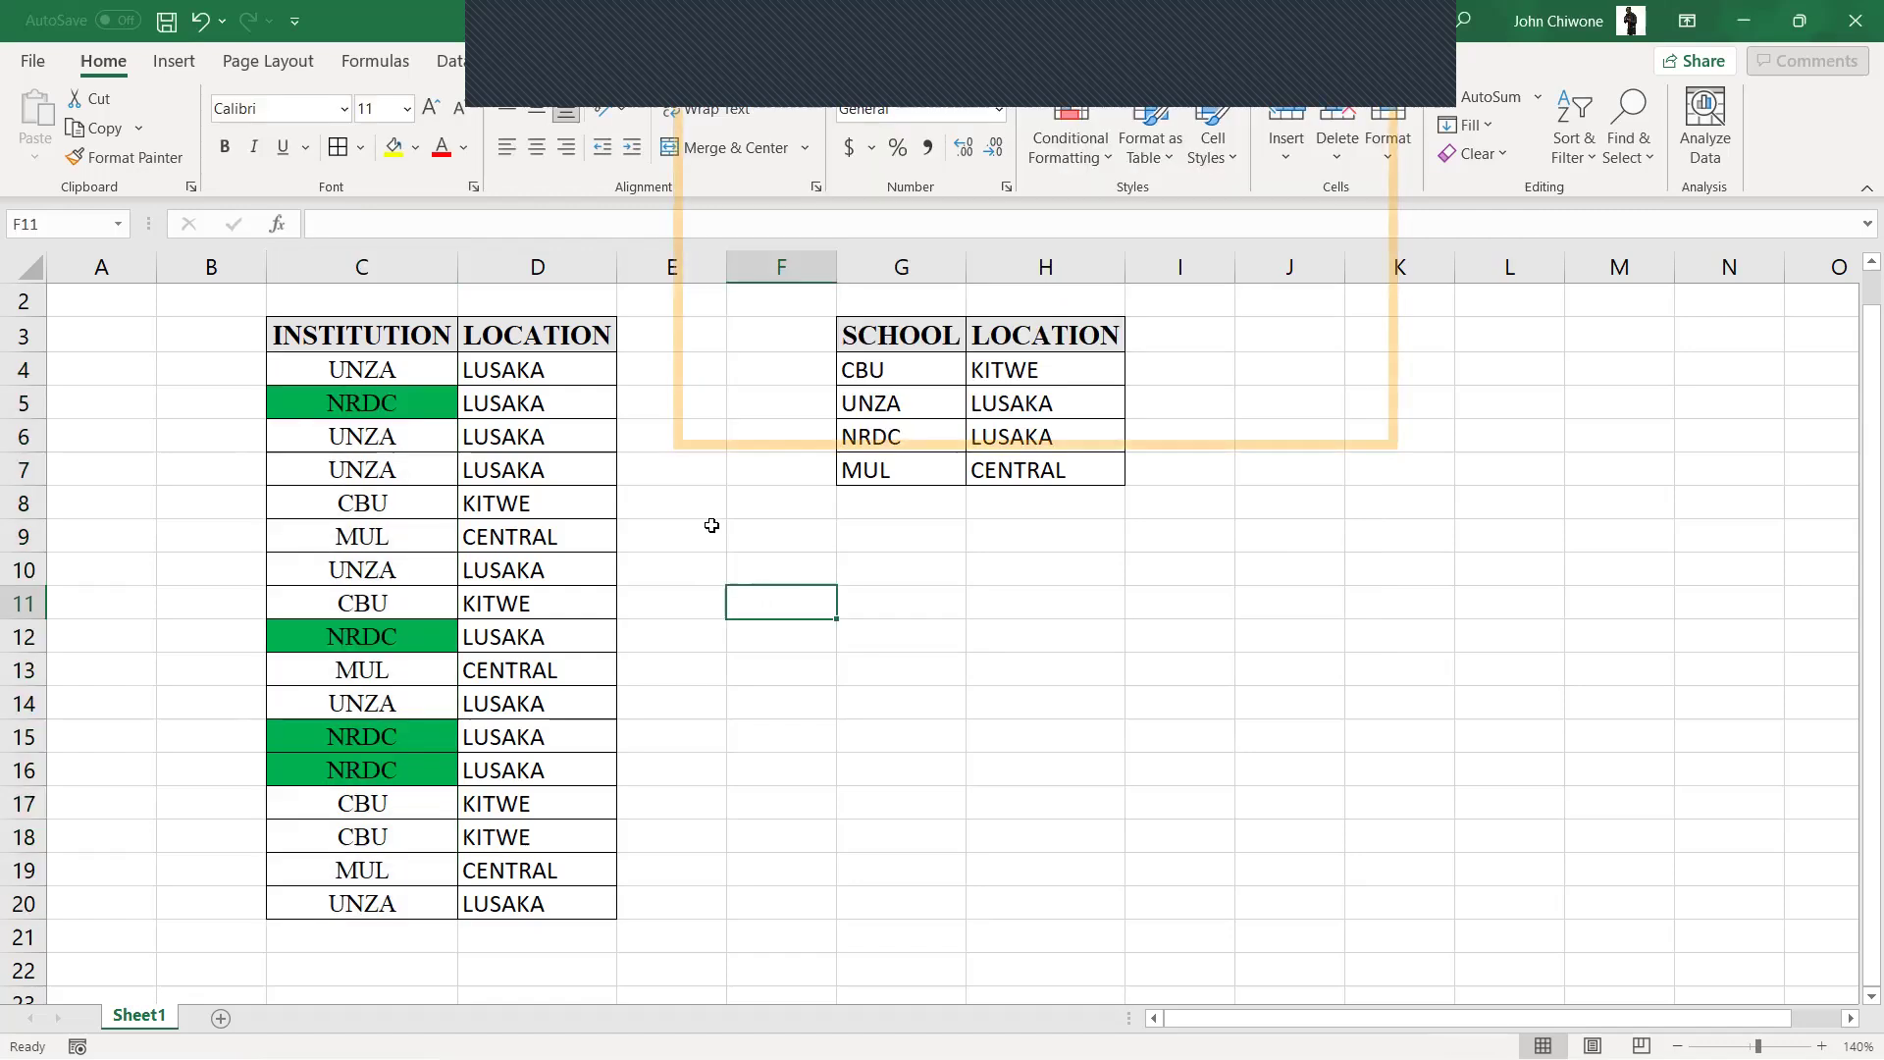
# Examine which cells in the INSTITUTION column the NRDC formatting rule highlights.
pyautogui.click(1440, 438)
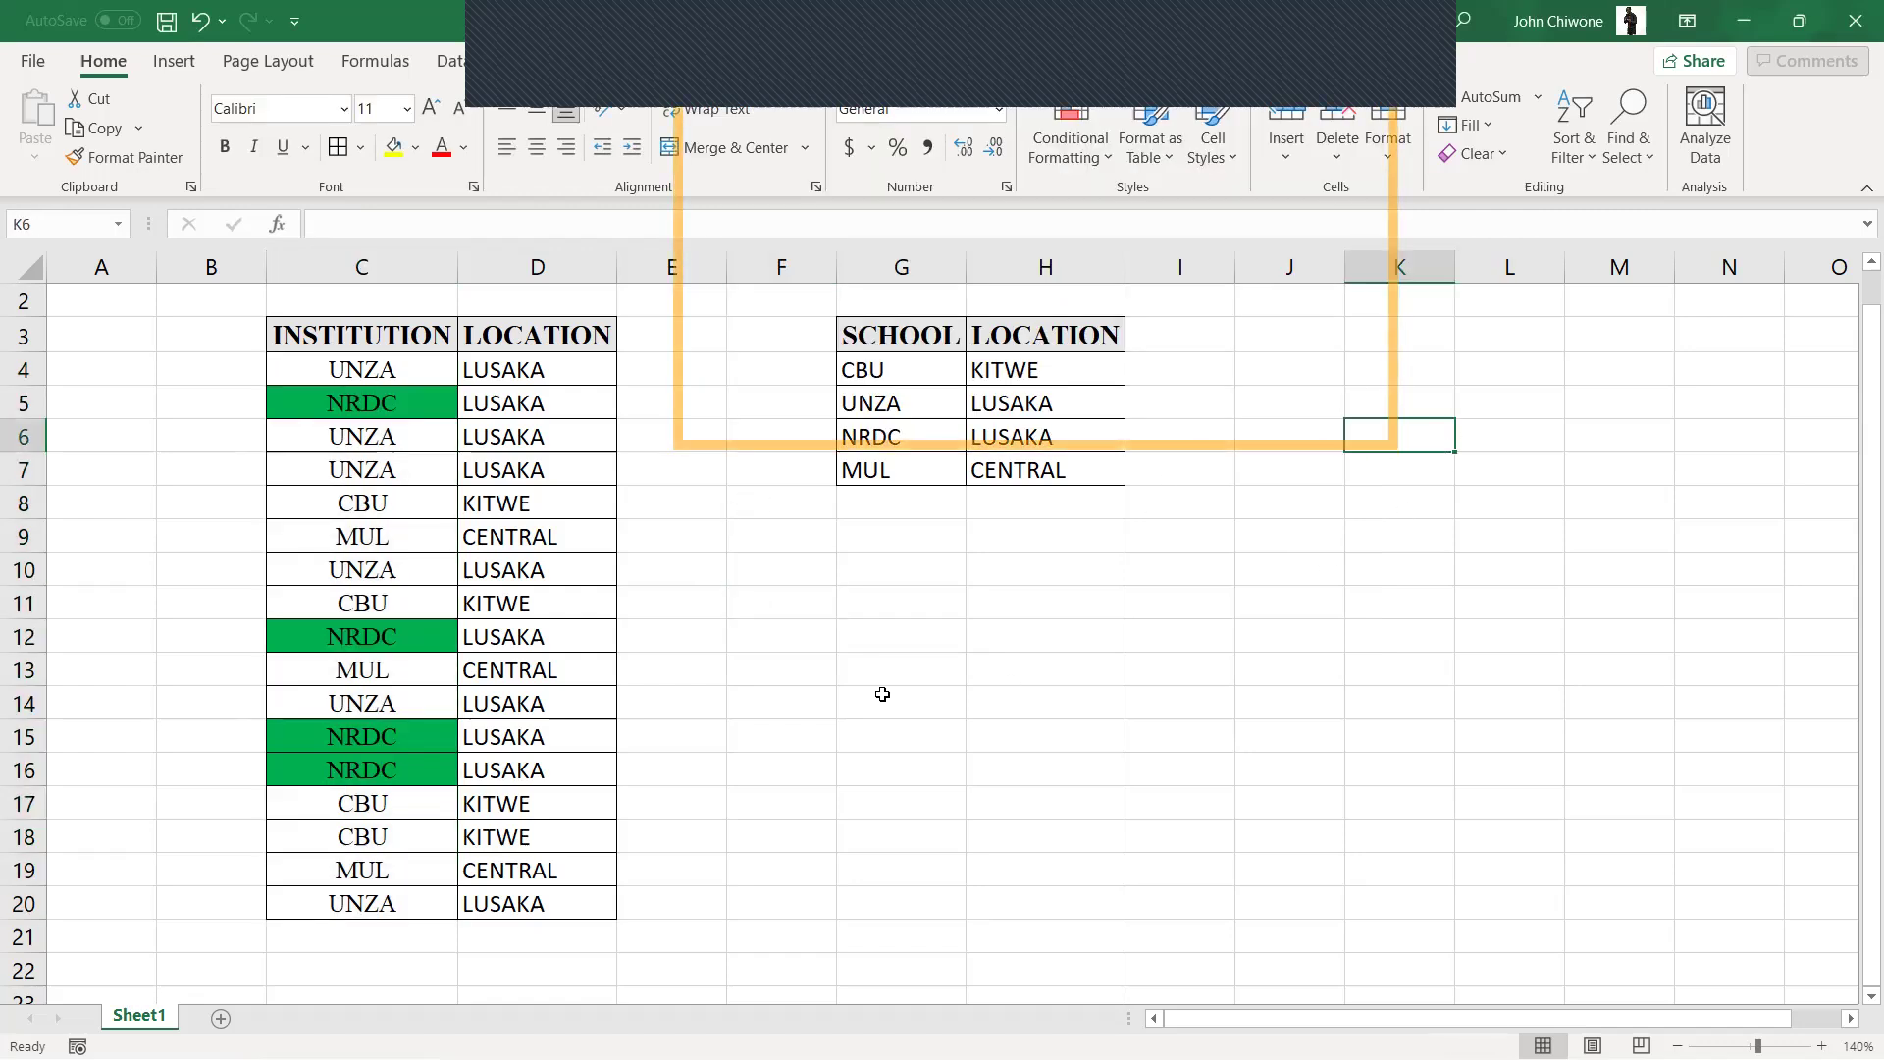
pyautogui.click(537, 502)
pyautogui.click(412, 414)
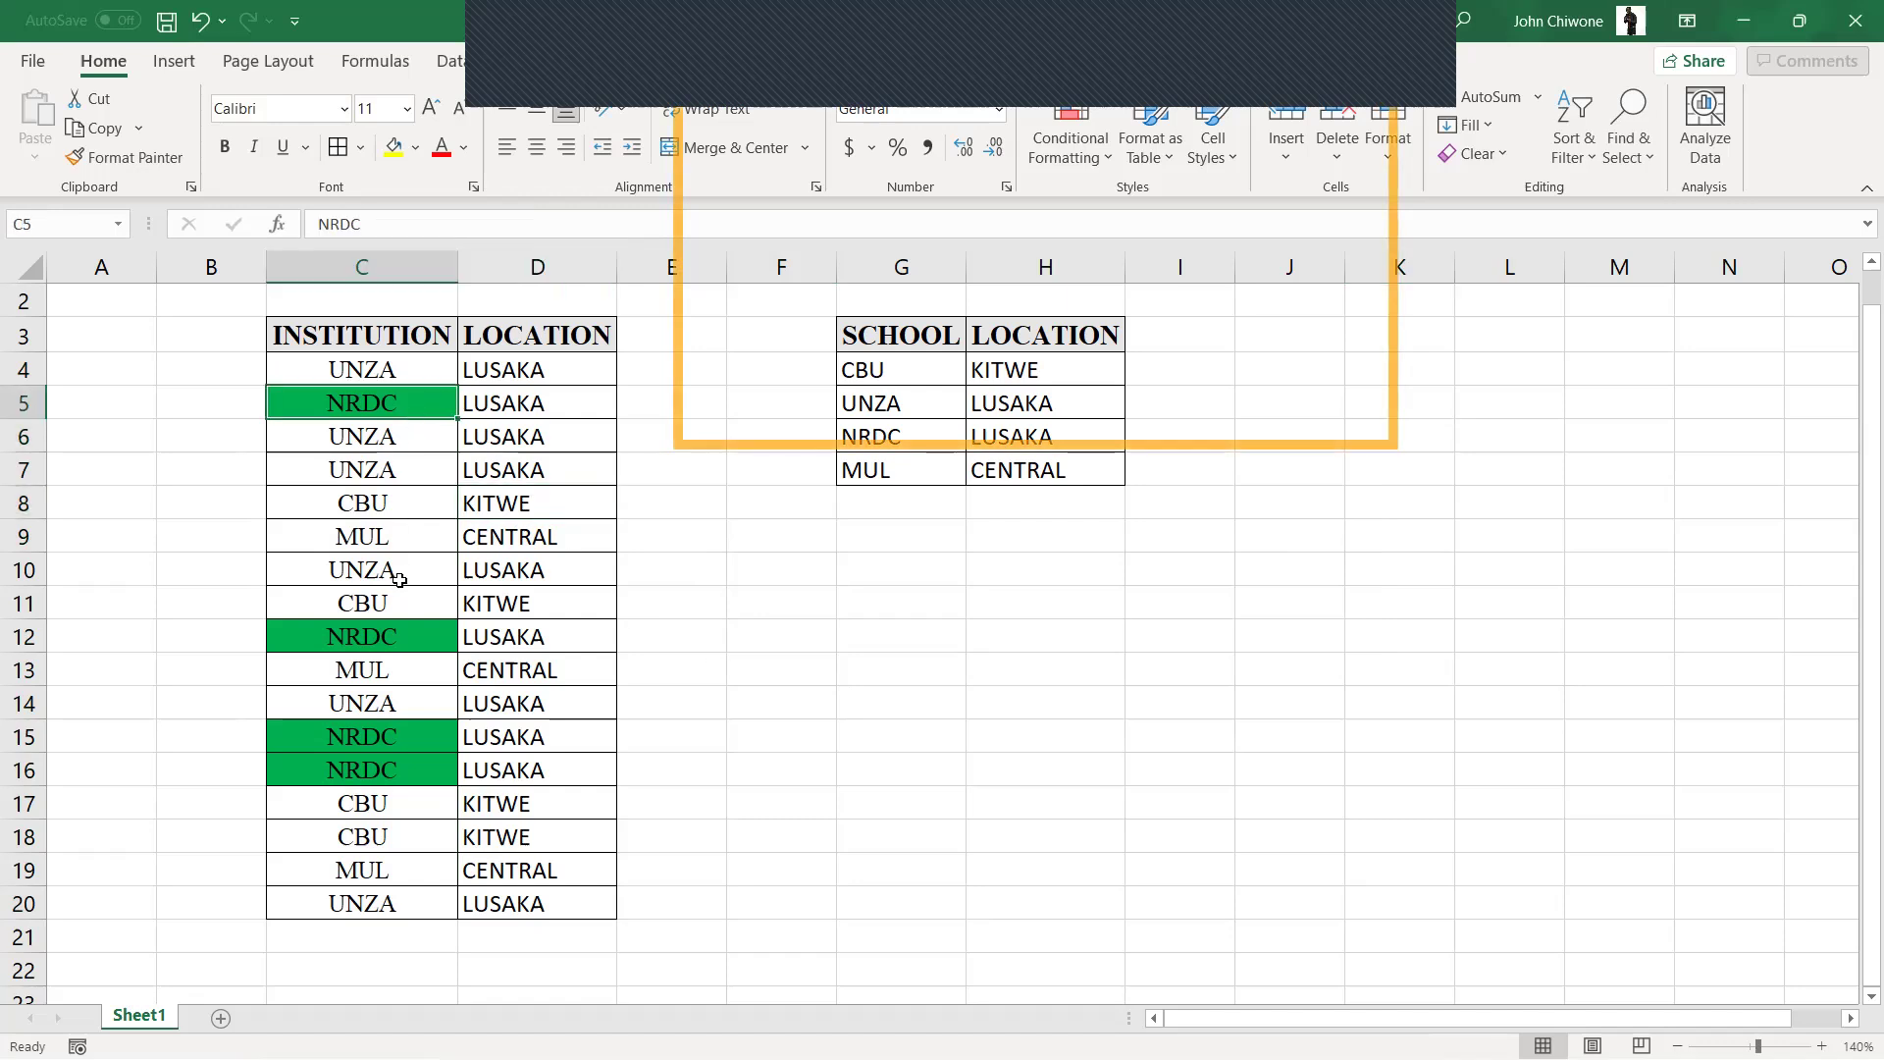
pyautogui.click(399, 636)
pyautogui.click(384, 736)
pyautogui.press('Down')
pyautogui.click(388, 643)
pyautogui.click(392, 394)
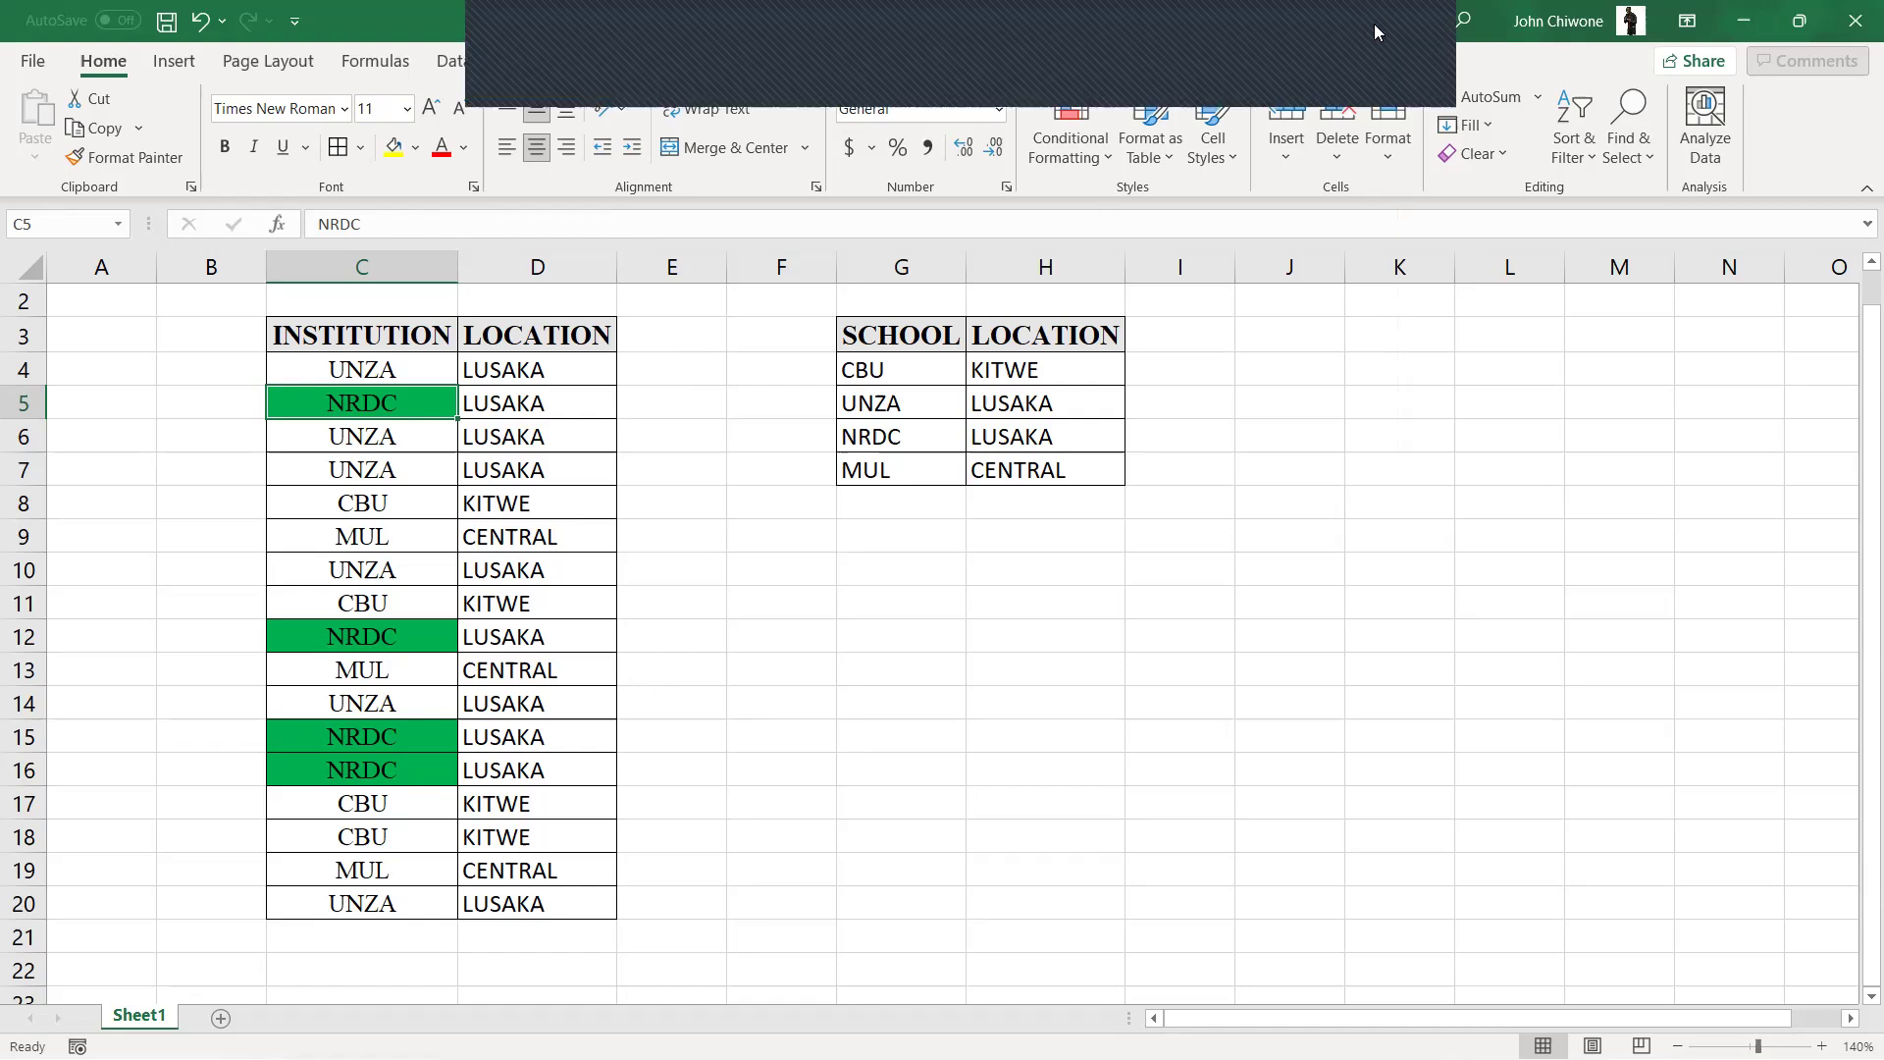
pyautogui.click(1383, 27)
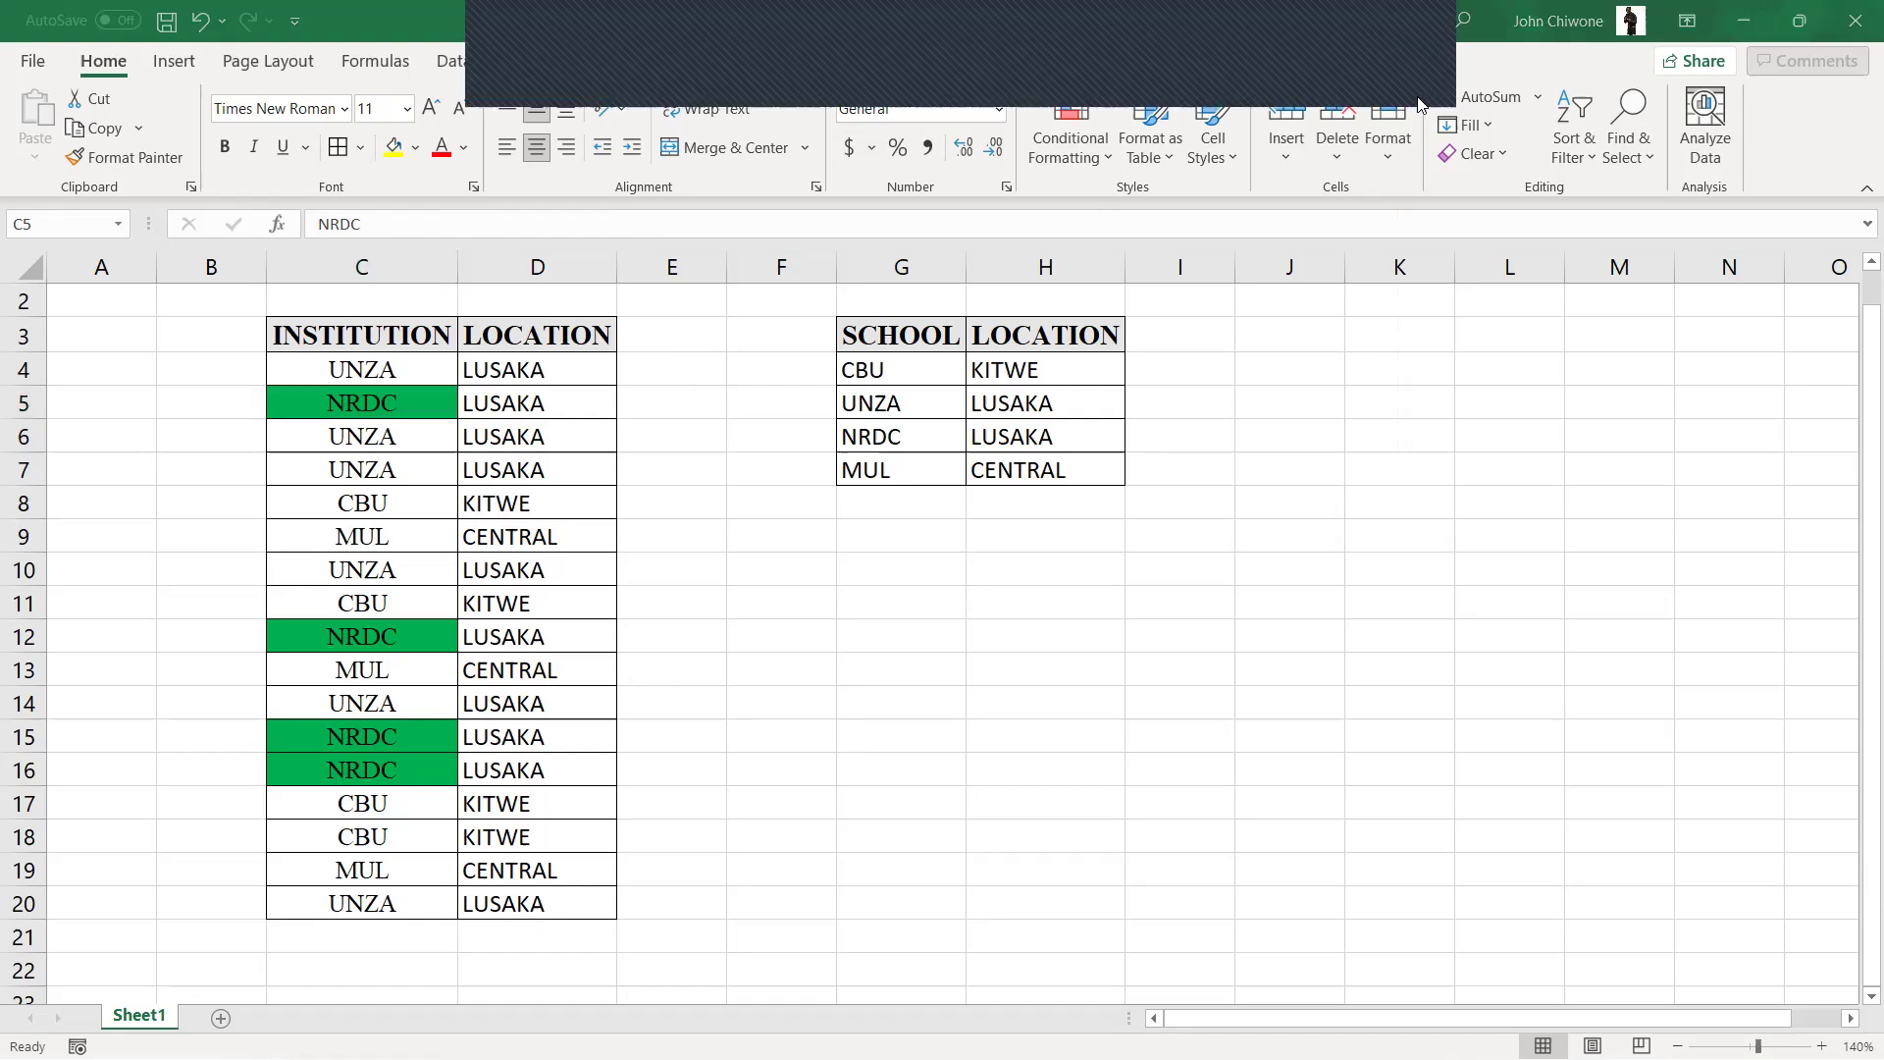